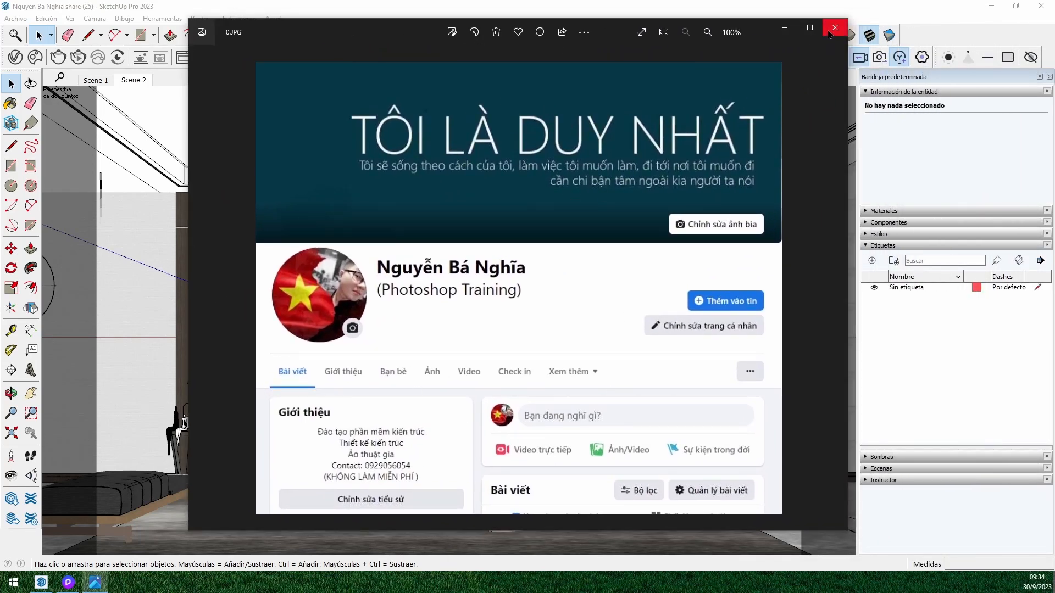
Switch to D5 Render and set the camera's clipping distance to 280 so the living room is seen through the wall
{"action": "left_click", "coordinate": [835, 27]}
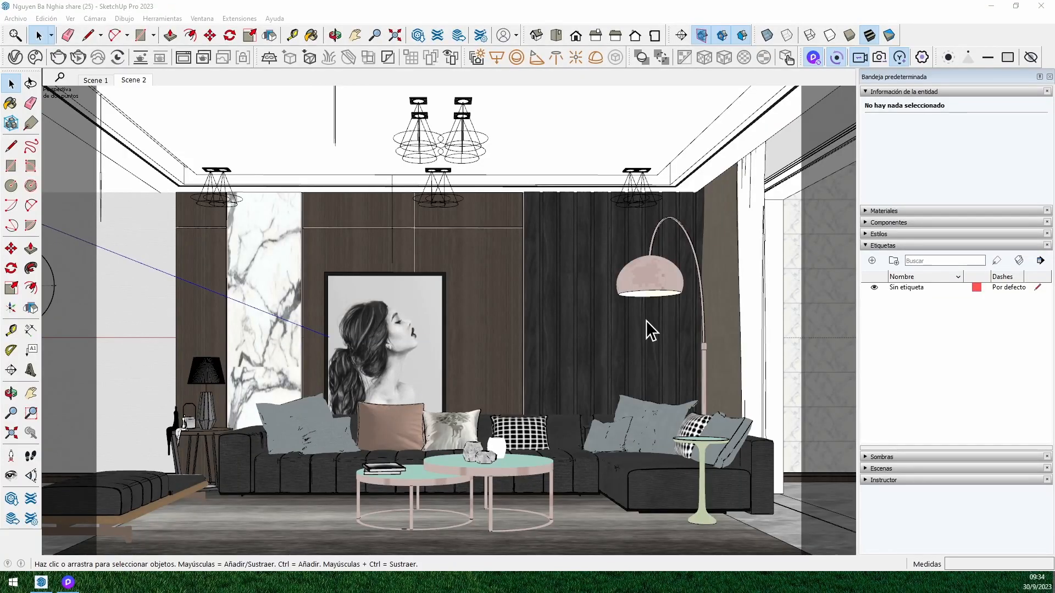
{"action": "left_click", "coordinate": [989, 6]}
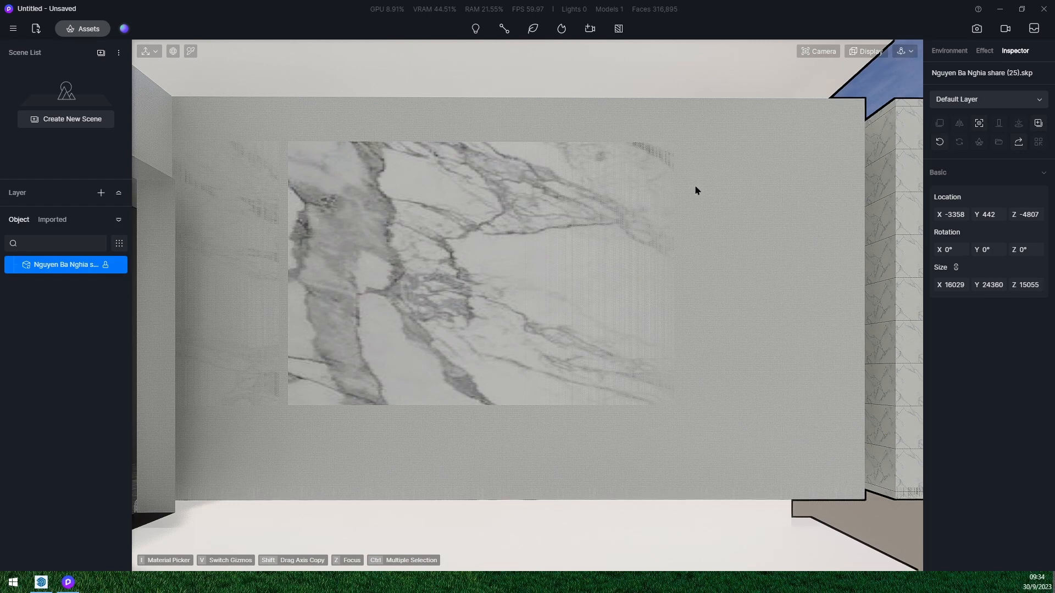
{"action": "left_click", "coordinate": [817, 53]}
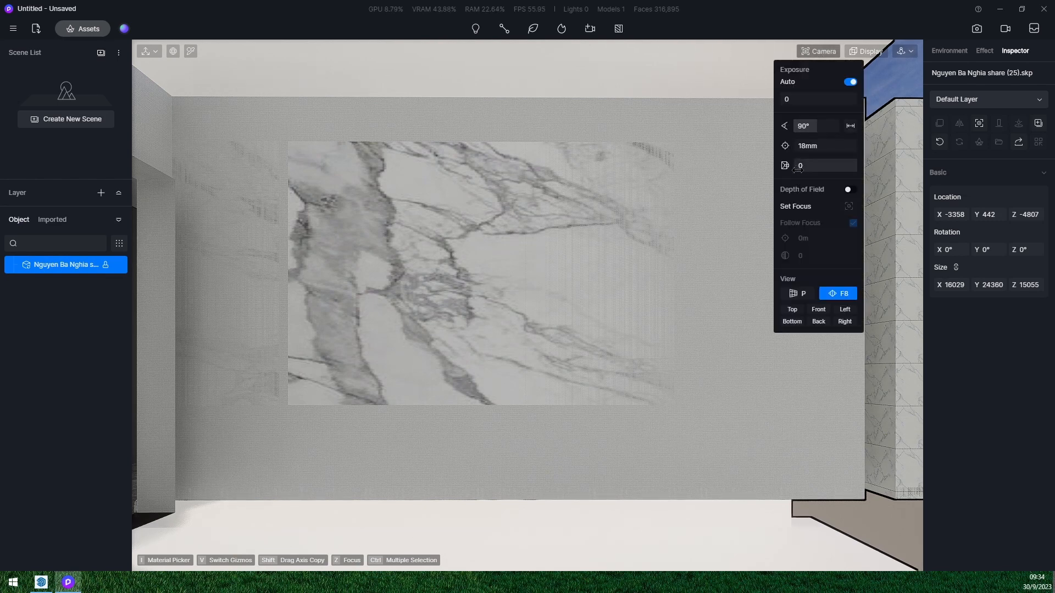
{"action": "left_click_drag", "start_coordinate": [798, 170], "coordinate": [812, 171]}
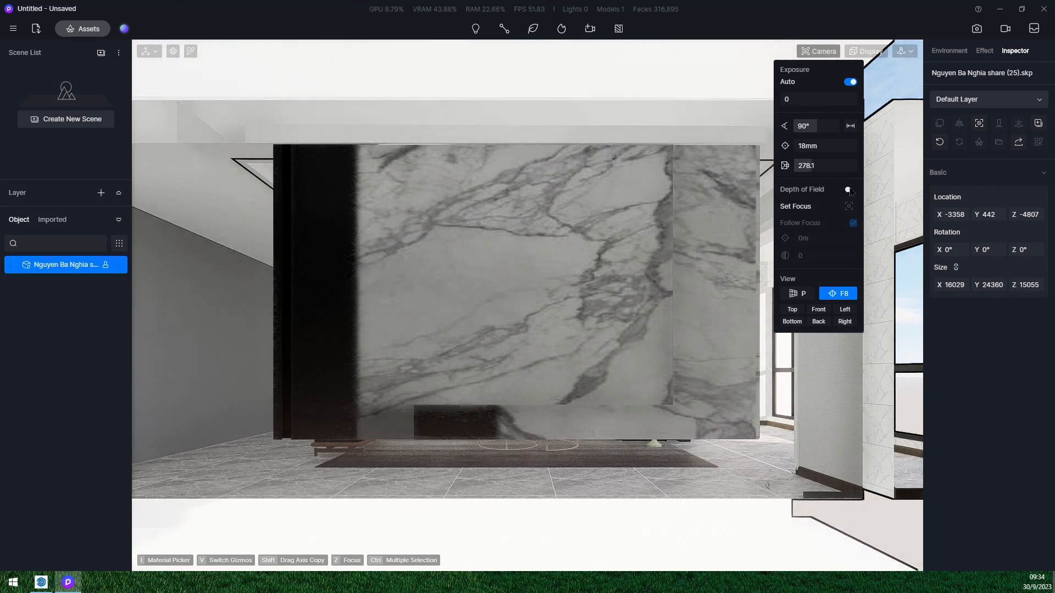
{"action": "left_click", "coordinate": [821, 166]}
{"action": "type", "text": "280"}
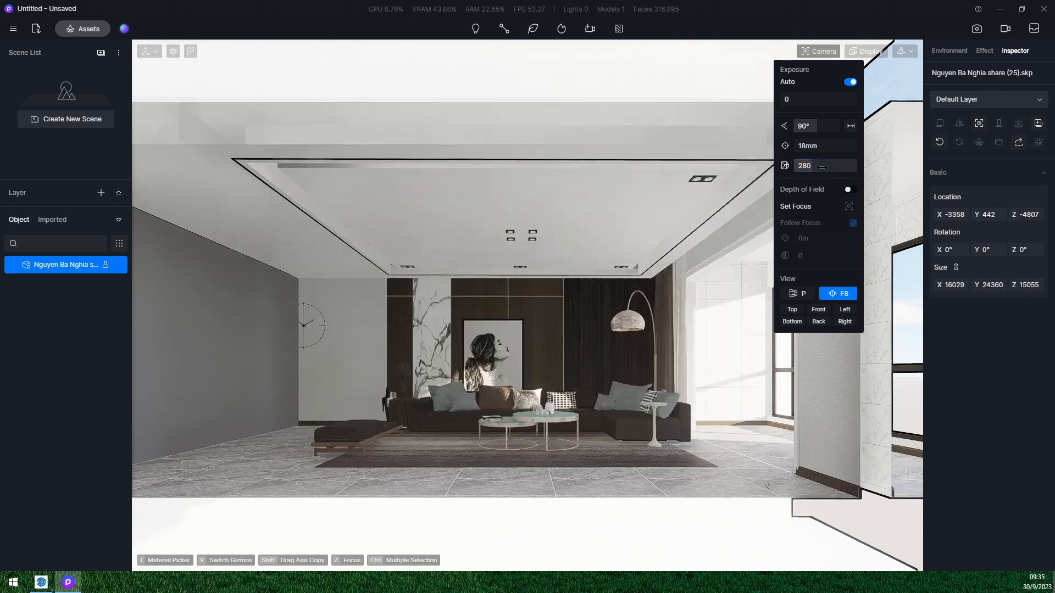
{"action": "left_click", "coordinate": [290, 216]}
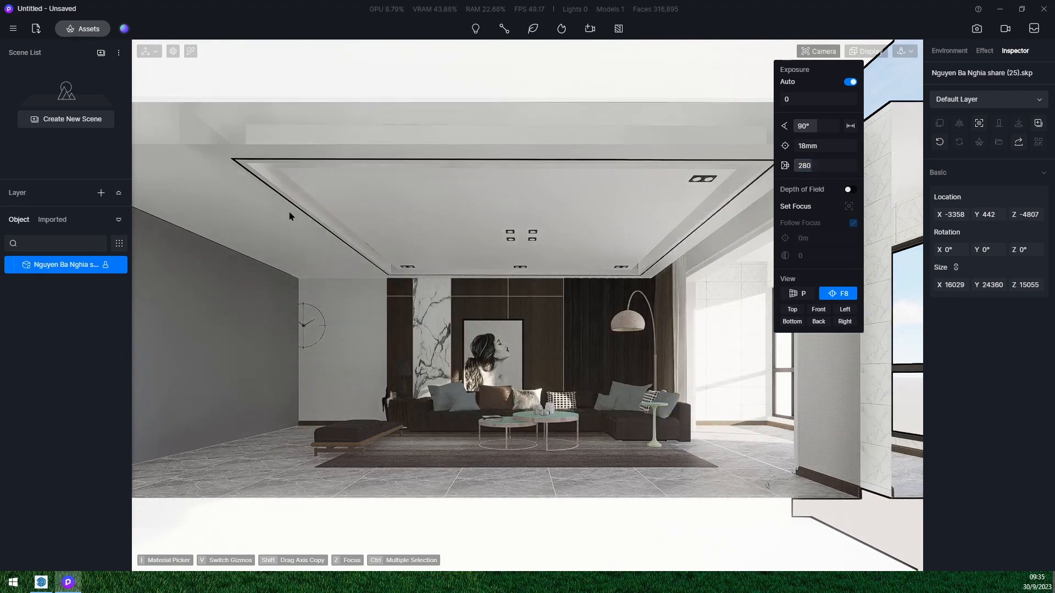
Save the current view as a scene and open image rendering with a 16:9 aspect ratio
{"action": "left_click", "coordinate": [102, 54]}
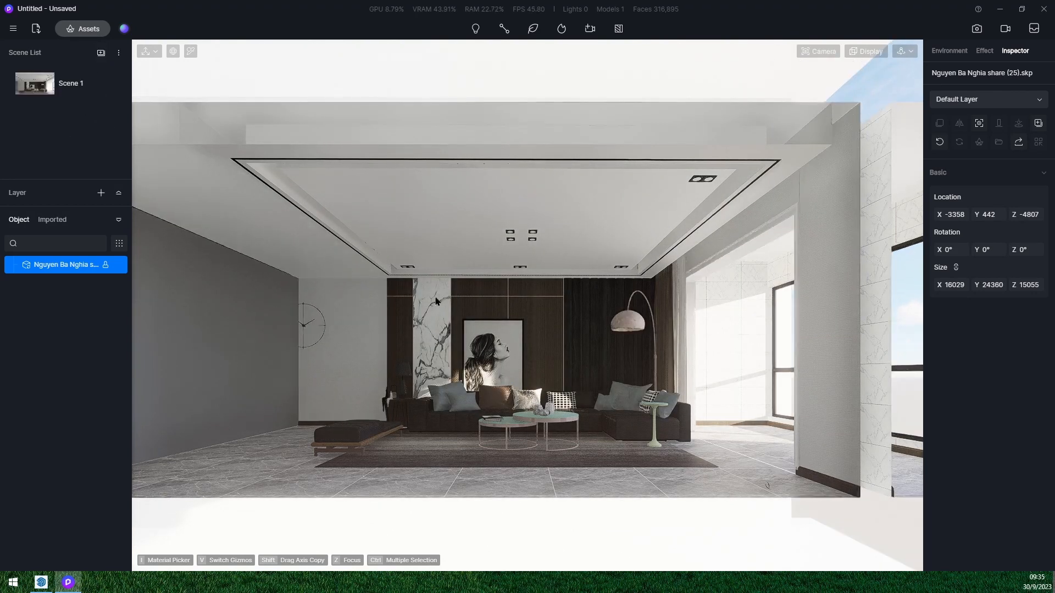
{"action": "left_click", "coordinate": [976, 28]}
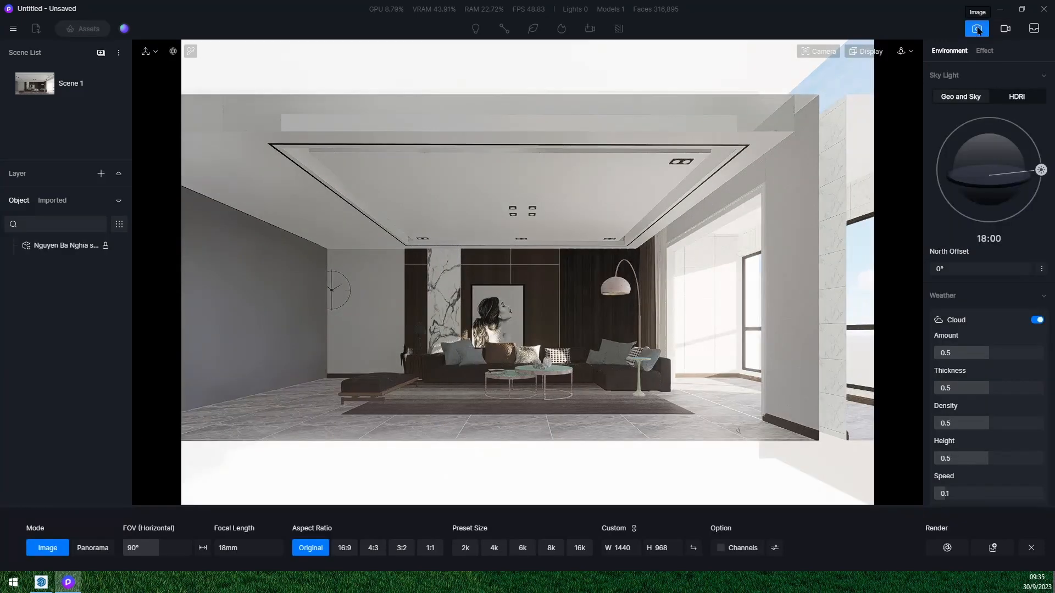
{"action": "left_click", "coordinate": [345, 547]}
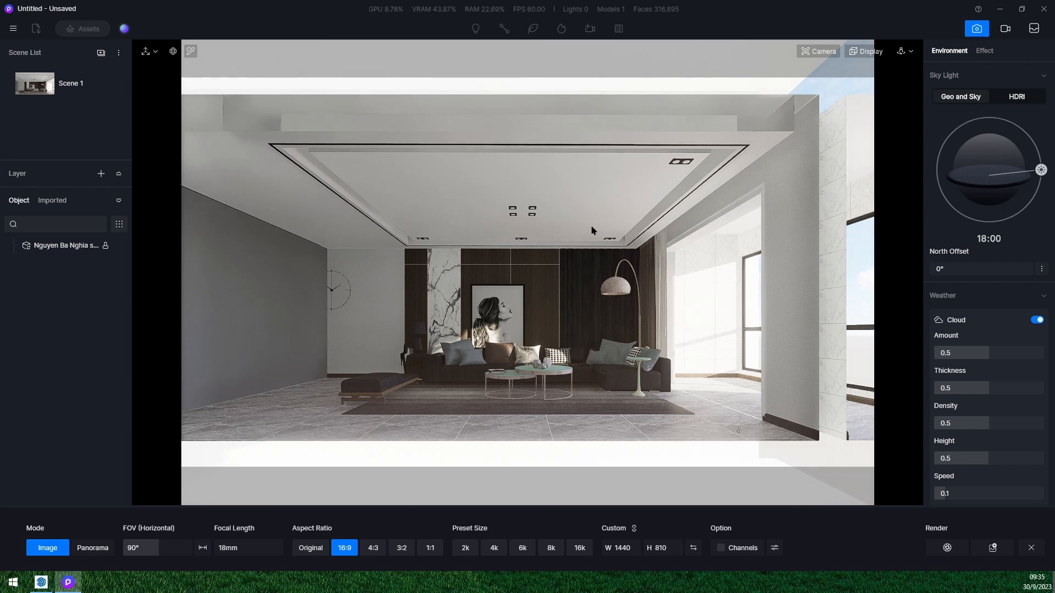
Try a 35 mm focal length on the camera, and replace it with 25 mm
{"action": "left_click", "coordinate": [822, 51]}
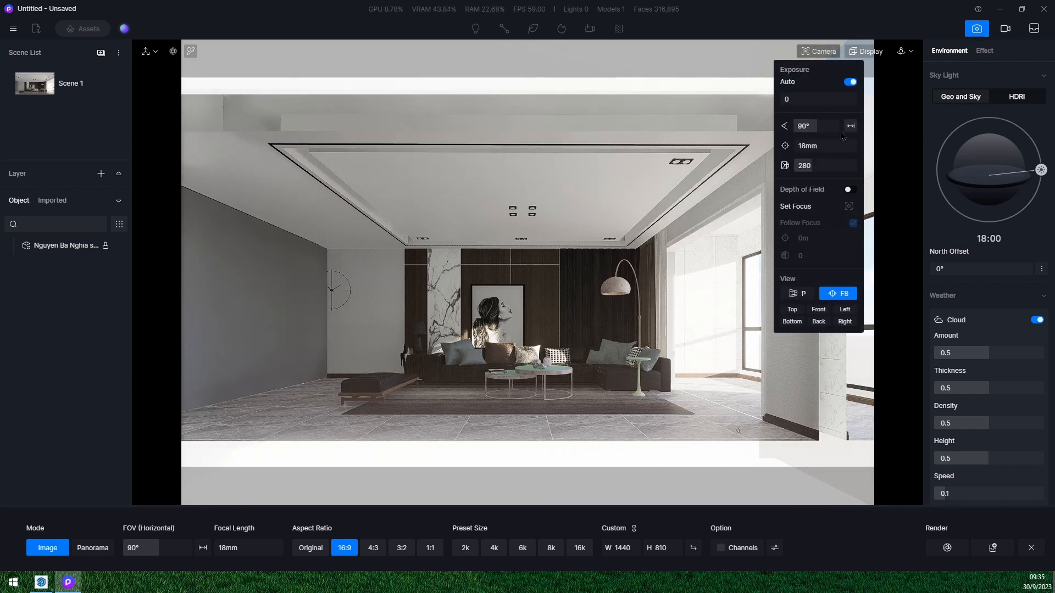
{"action": "double_click", "coordinate": [815, 145]}
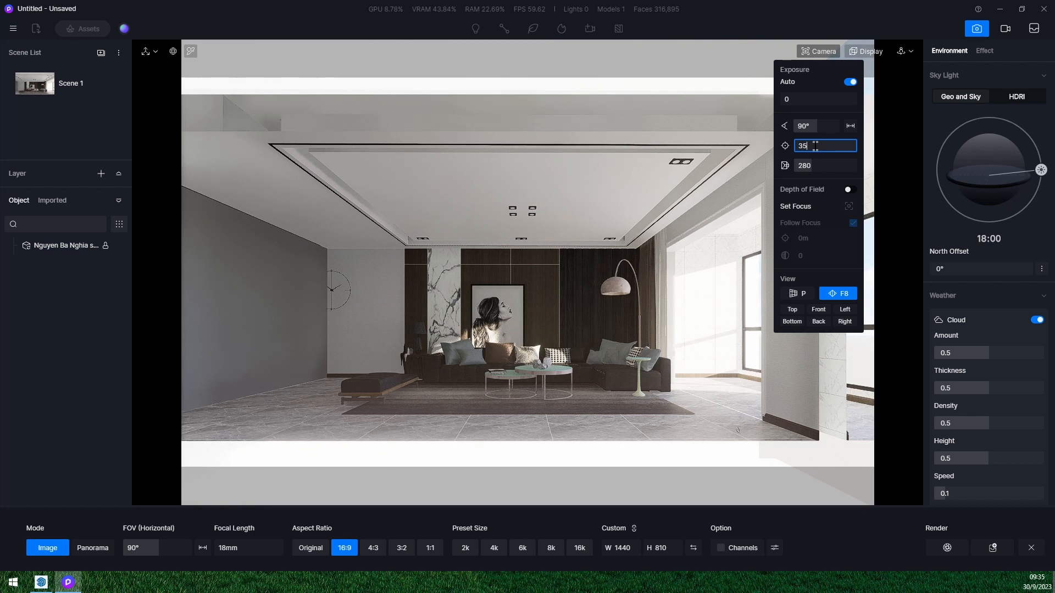
{"action": "key", "text": "Return"}
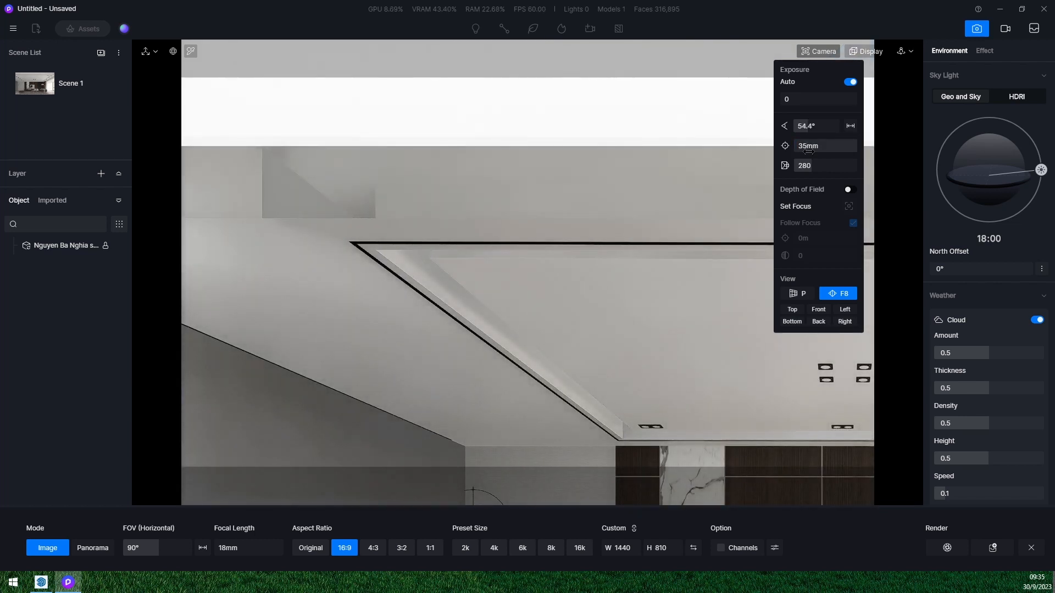
{"action": "double_click", "coordinate": [813, 145]}
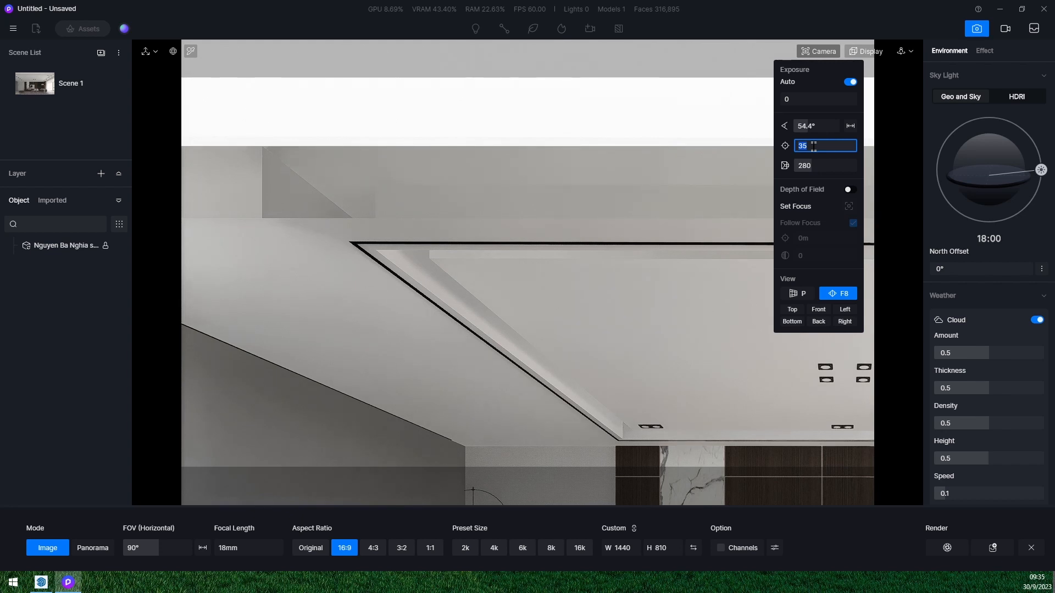
{"action": "key", "text": "Return"}
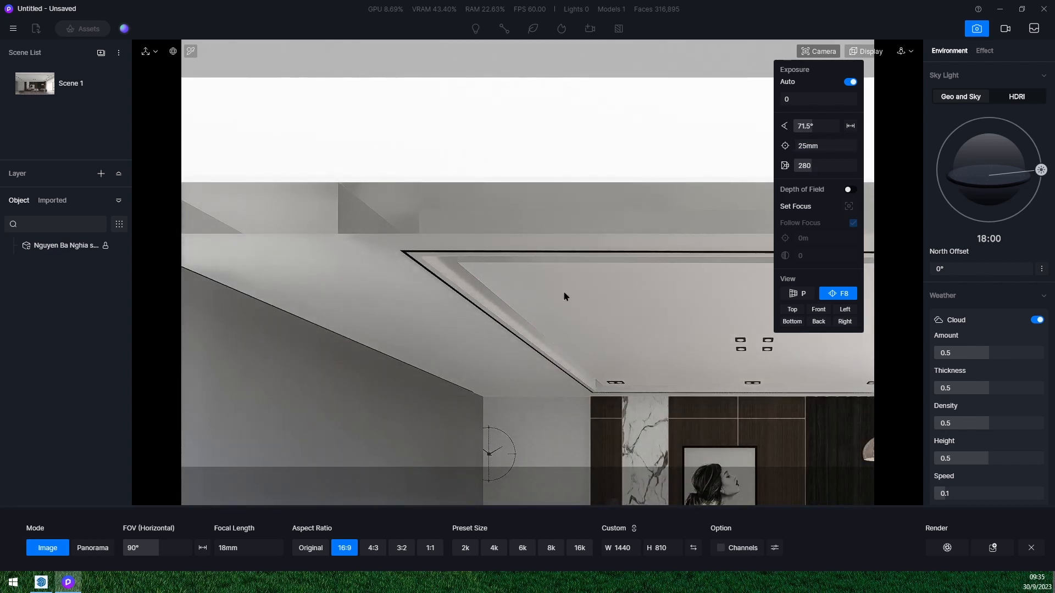
Change the camera's clipping distance slightly and set it back to 280
{"action": "left_click_drag", "start_coordinate": [813, 167], "coordinate": [811, 169]}
{"action": "left_click", "coordinate": [811, 168]}
{"action": "type", "text": "2"}
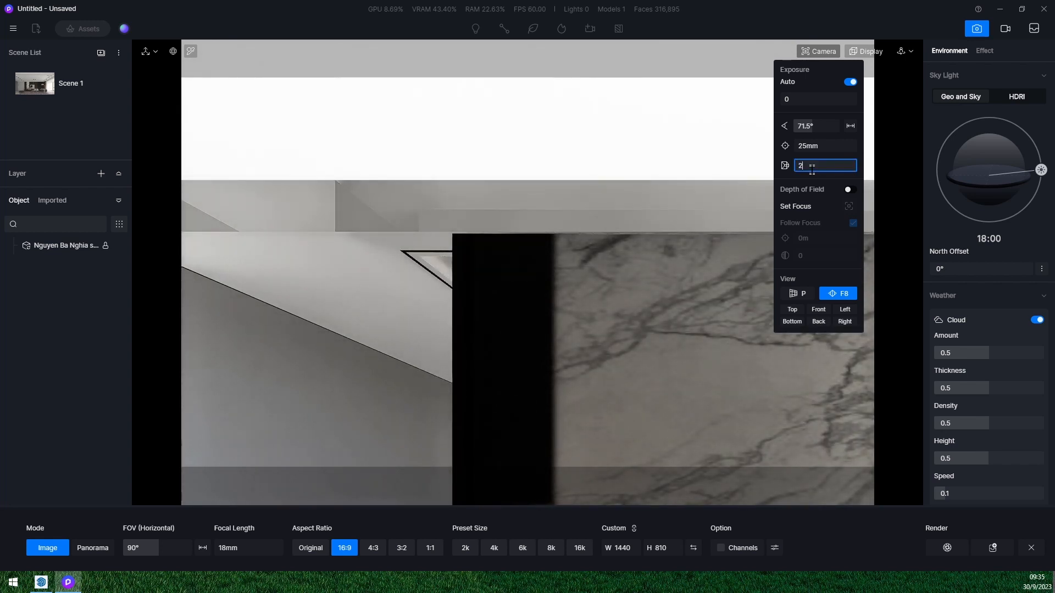
{"action": "type", "text": "80"}
{"action": "key", "text": "Return"}
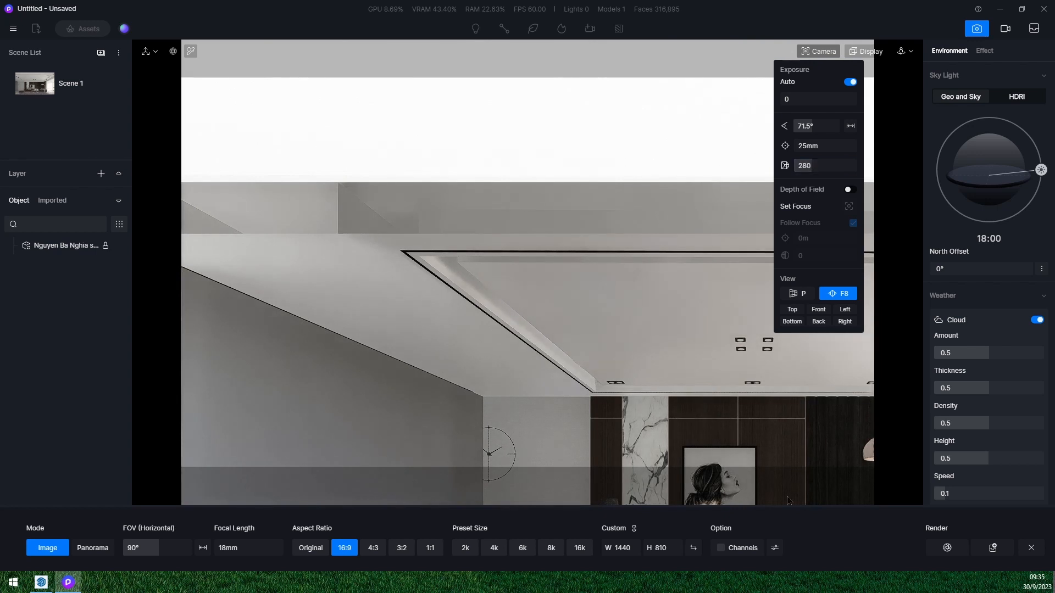
Set navigation to Fly mode and reposition the camera to bring the bench, sofa and floor into the frame
{"action": "left_click", "coordinate": [910, 51]}
{"action": "left_click", "coordinate": [892, 84]}
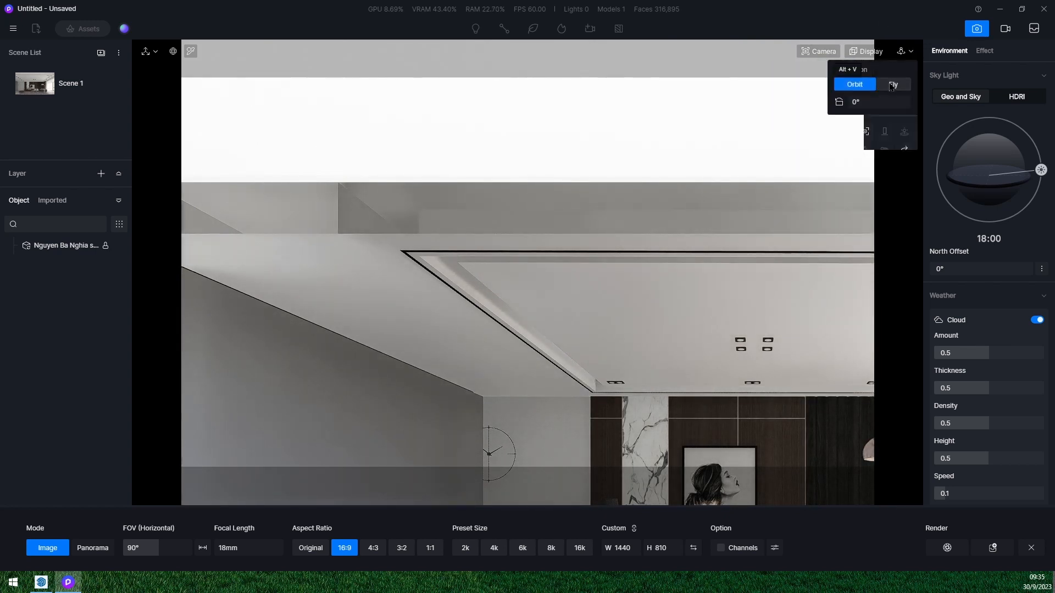
{"action": "key", "text": "q"}
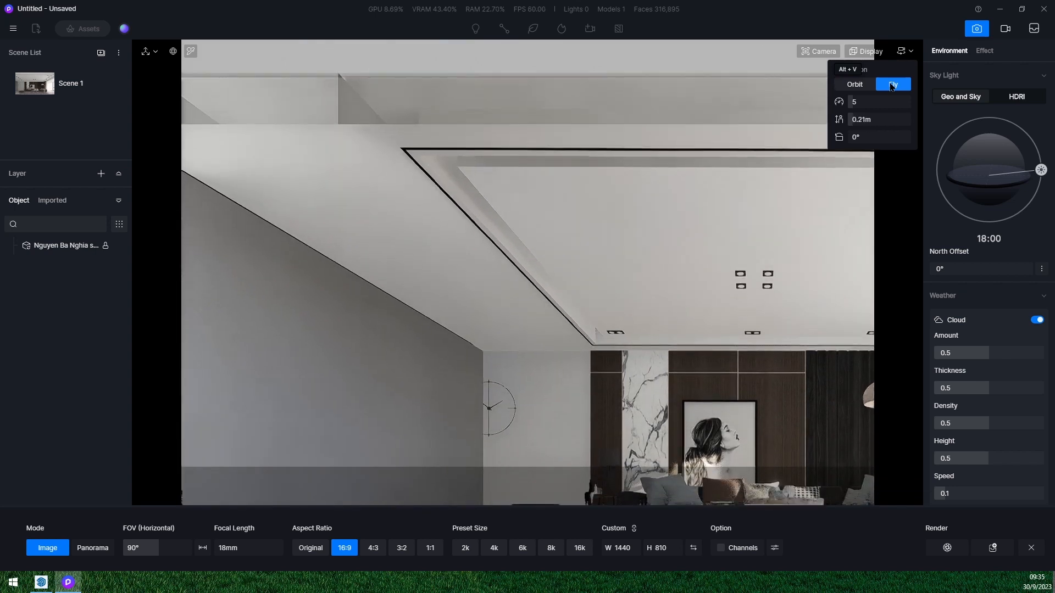
{"action": "key", "text": "e"}
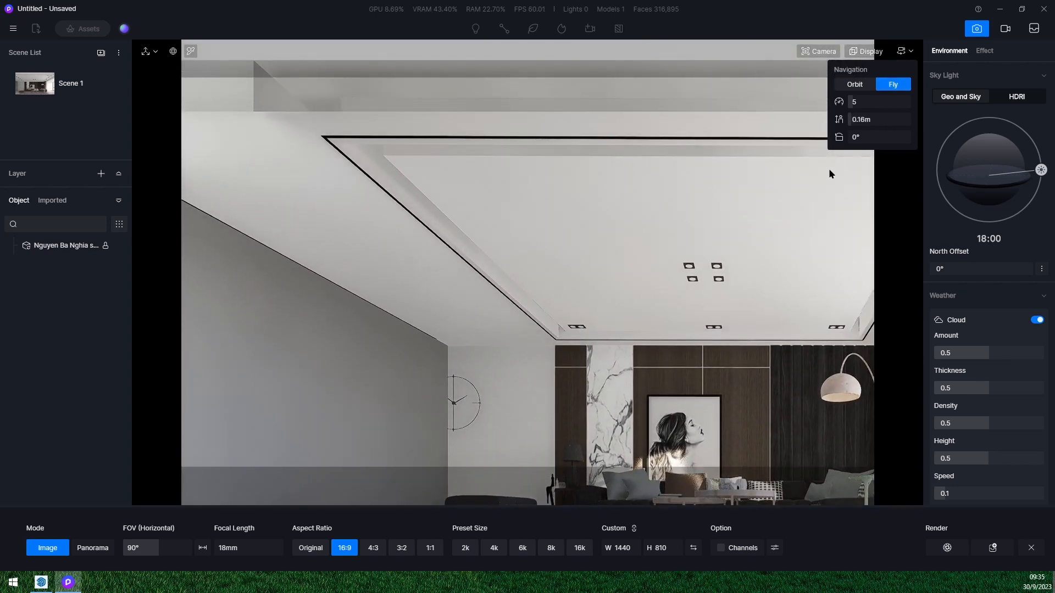
{"action": "right_click_drag", "start_coordinate": [771, 248], "coordinate": [826, 317]}
{"action": "key", "text": "d"}
{"action": "key", "text": "e"}
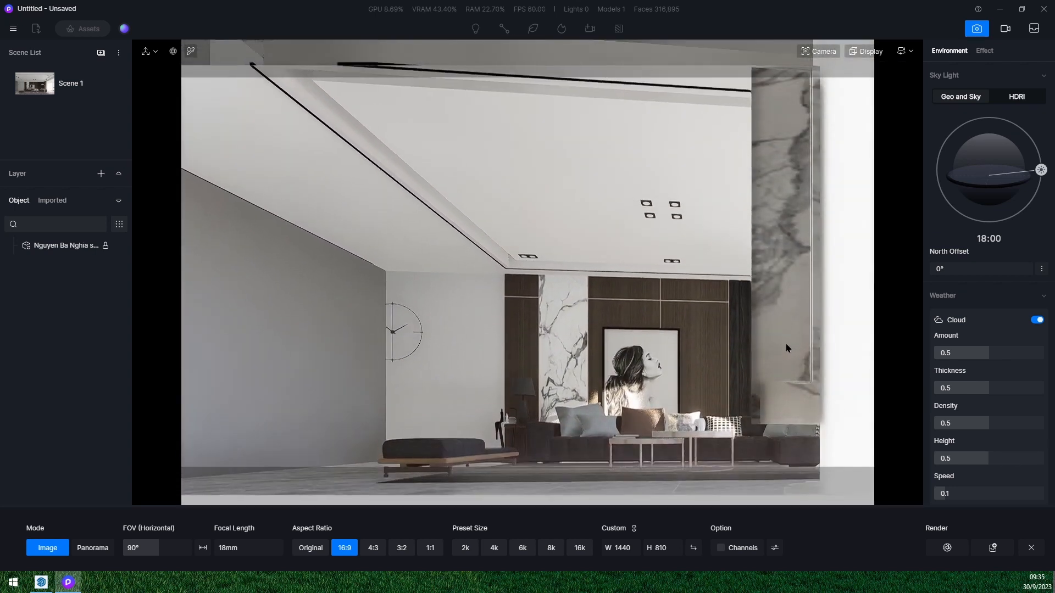
{"action": "right_click_drag", "start_coordinate": [749, 359], "coordinate": [743, 400]}
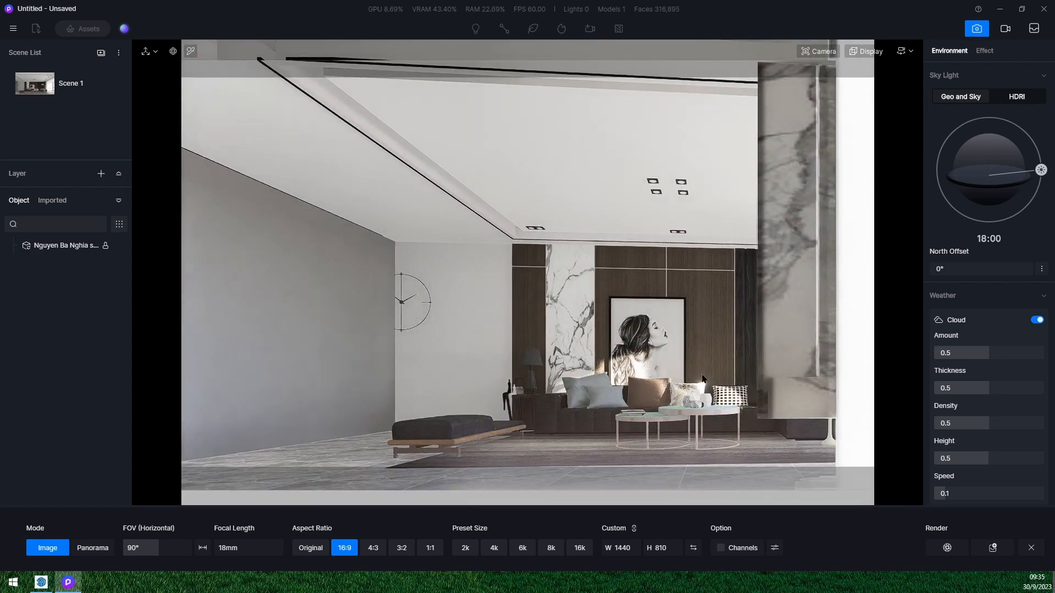
Move the camera sideways and adjust its height to fit the sofa, coffee tables and arc lamp in the frame
{"action": "key", "text": "a"}
{"action": "key", "text": "a"}
{"action": "key", "text": "w"}
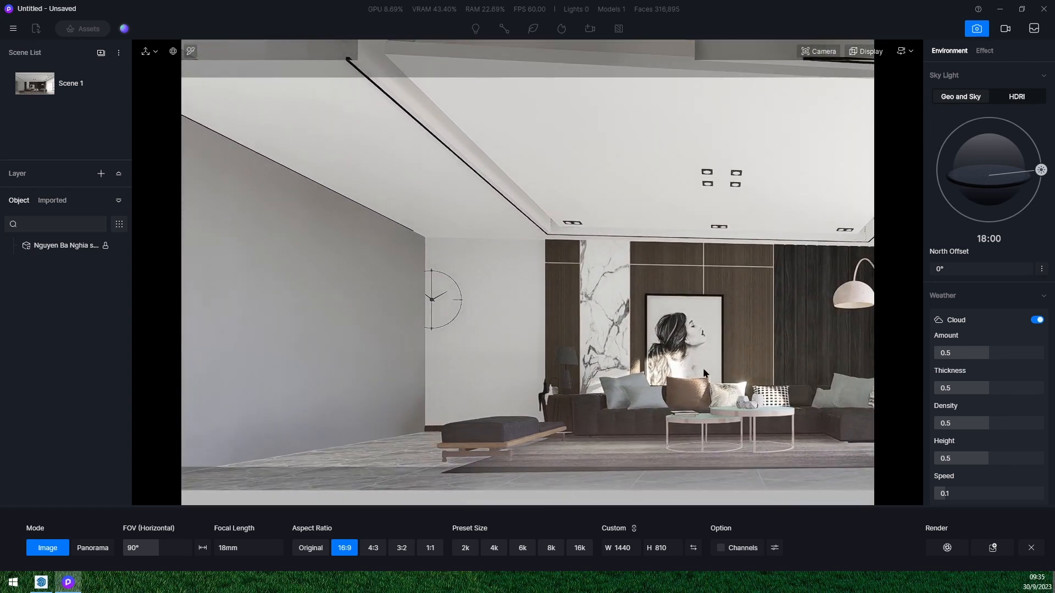
{"action": "key", "text": "d"}
{"action": "key", "text": "d"}
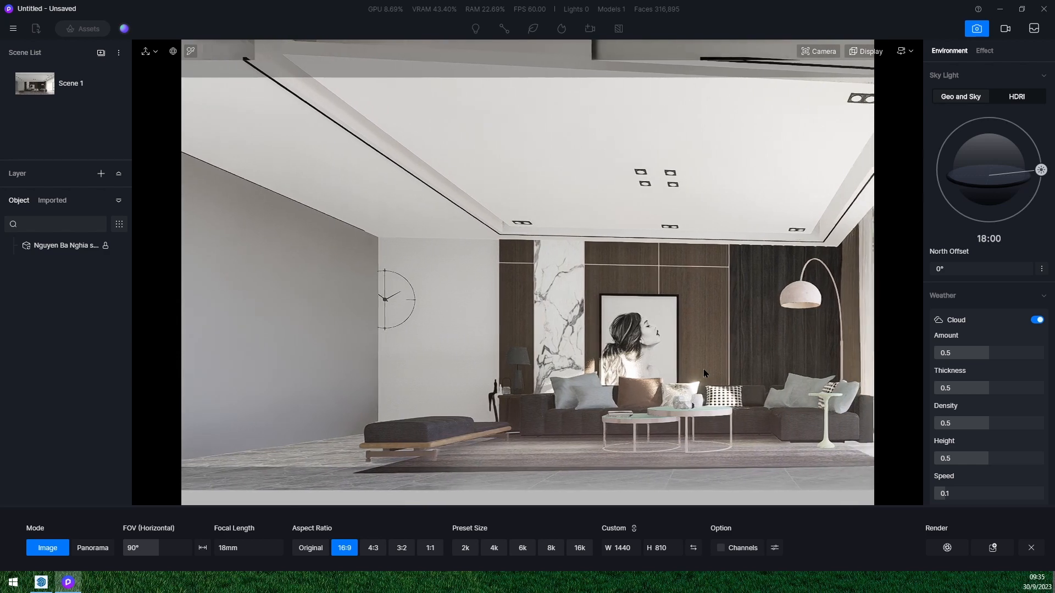
{"action": "key", "text": "d"}
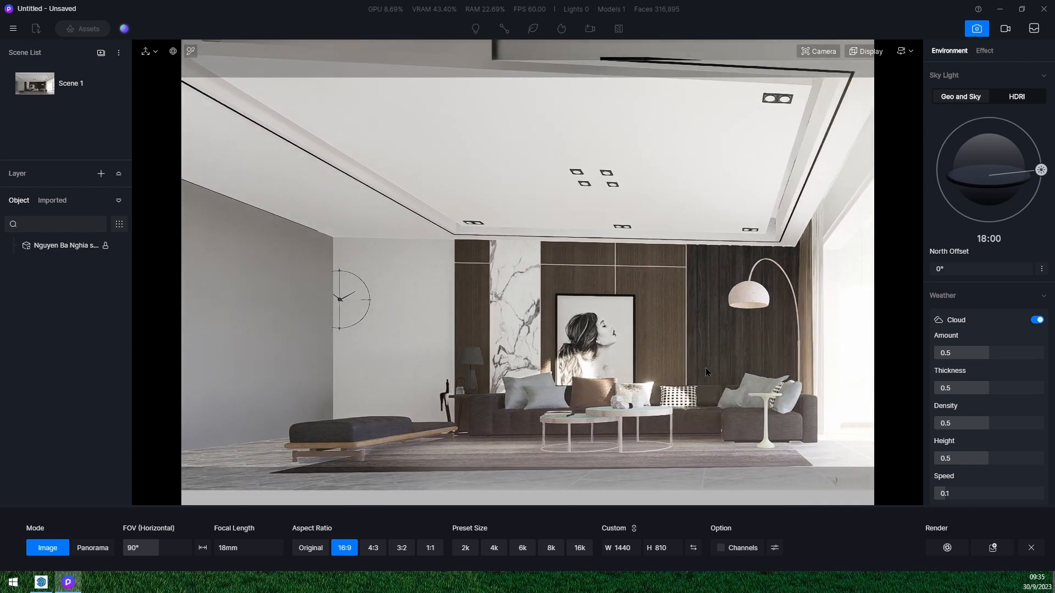
{"action": "key", "text": "e"}
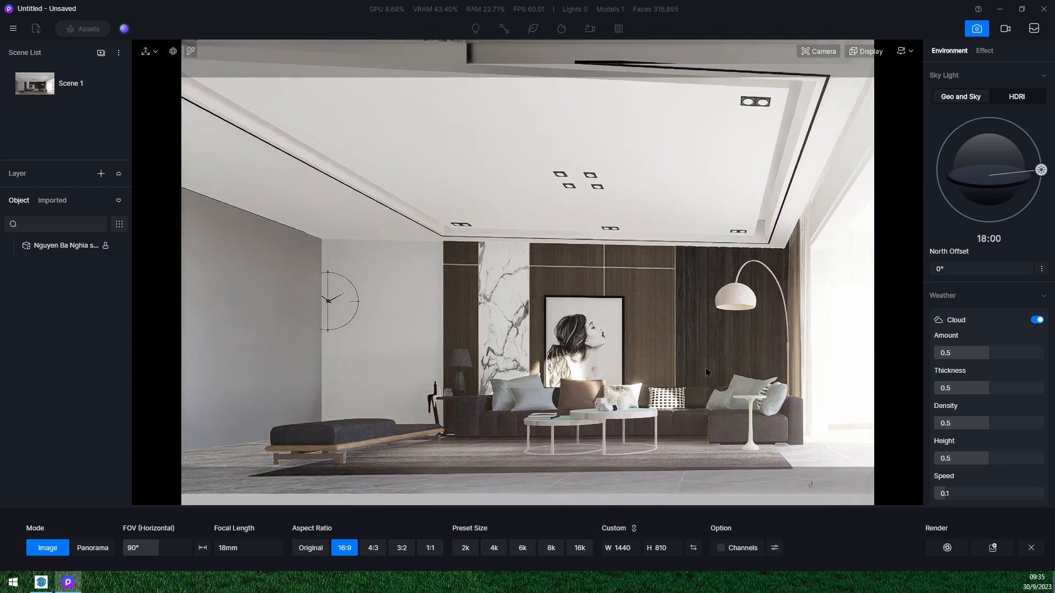
{"action": "key", "text": "q"}
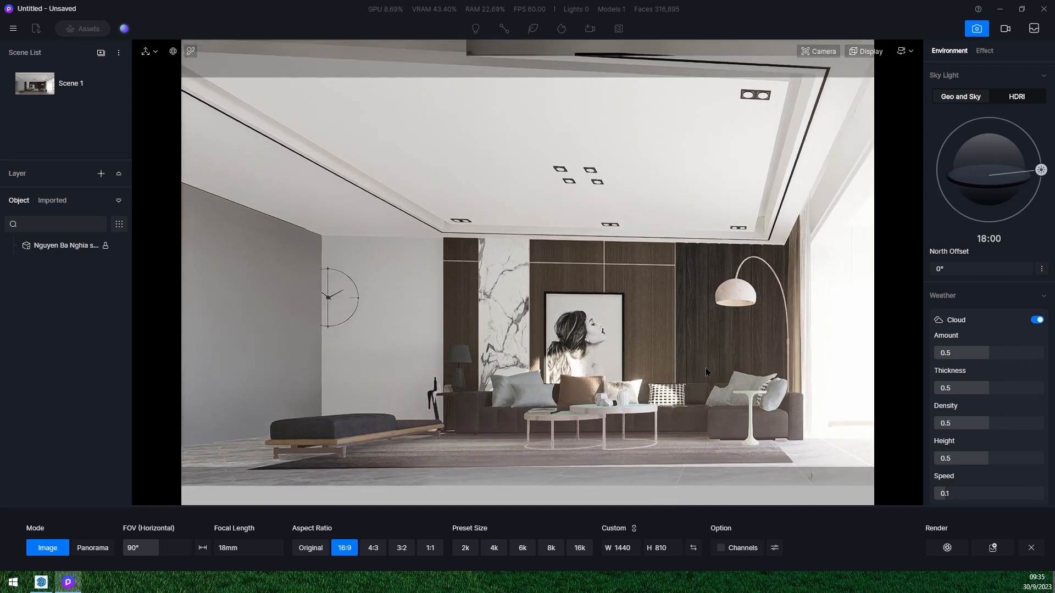
Turn the camera slightly and move it closer to the sofa wall
{"action": "right_click_drag", "start_coordinate": [651, 307], "coordinate": [687, 295]}
{"action": "key", "text": "s"}
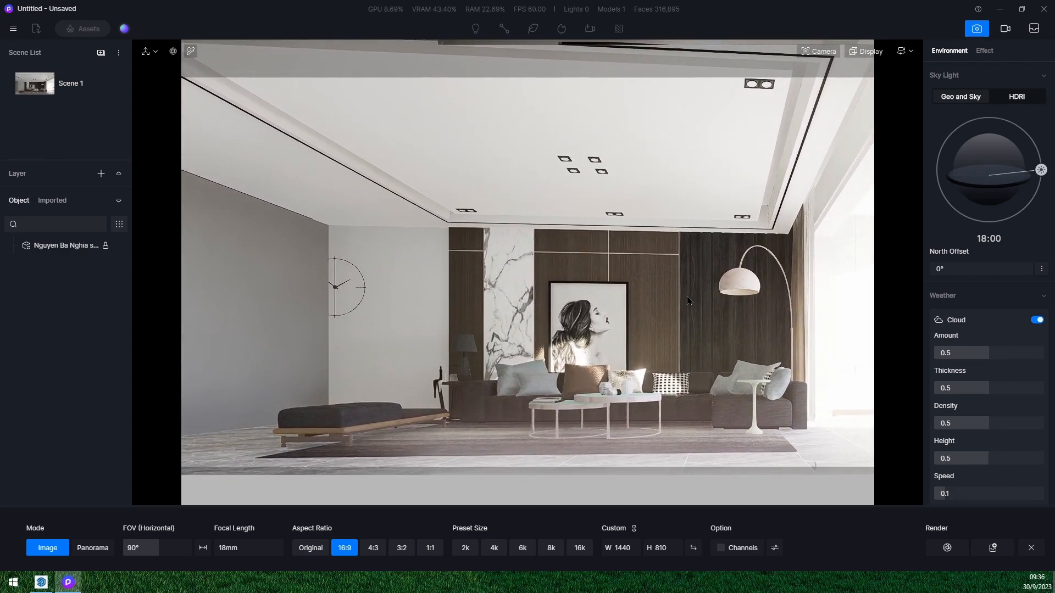
{"action": "key", "text": "w"}
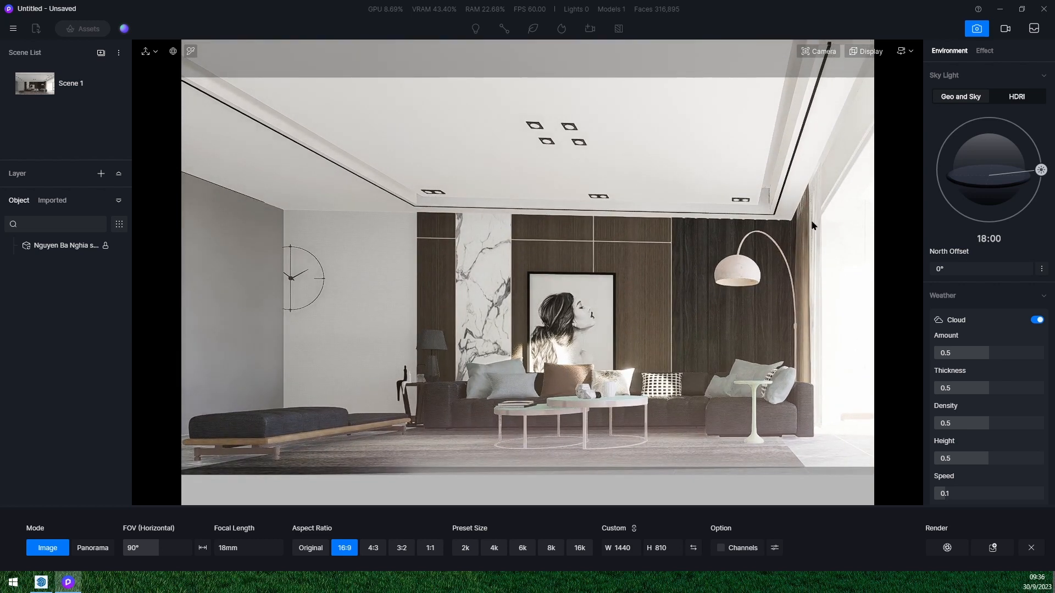
Set the camera's focal length to 30 mm with two-point perspective kept on
{"action": "left_click", "coordinate": [822, 51]}
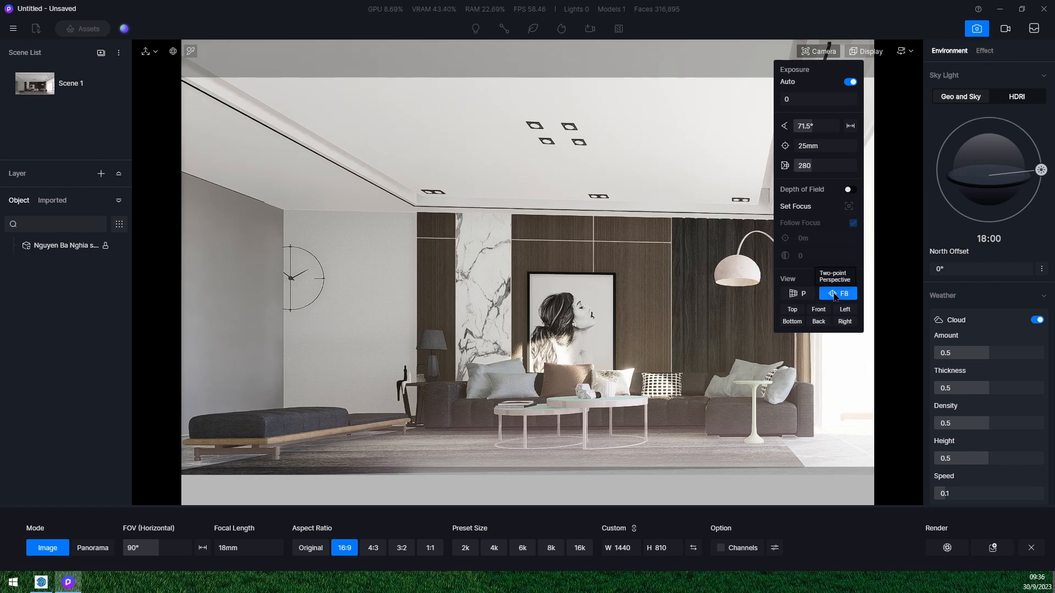
{"action": "left_click", "coordinate": [821, 147]}
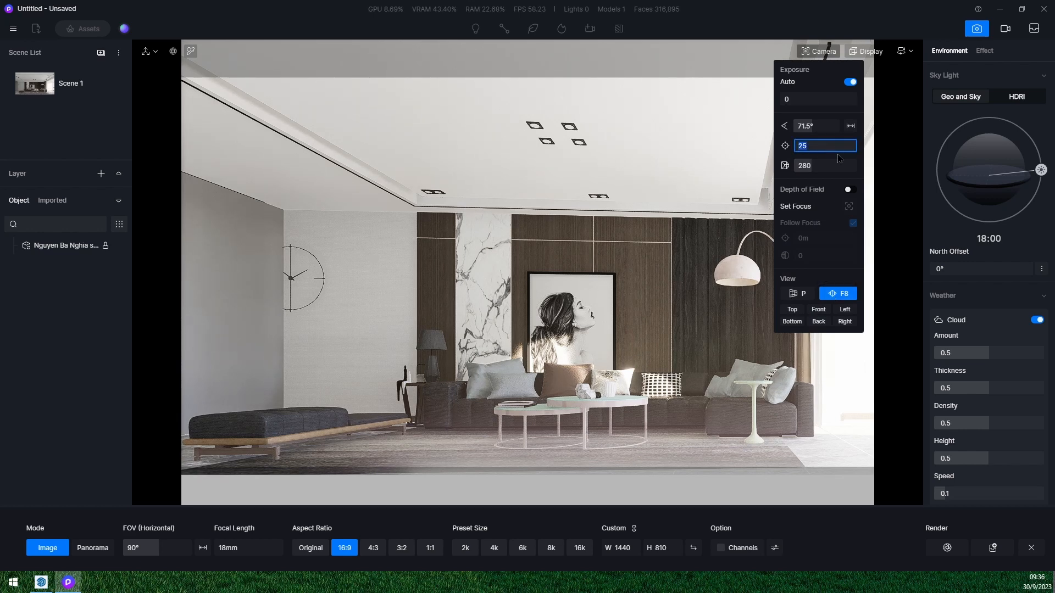
{"action": "type", "text": "30"}
{"action": "key", "text": "Return"}
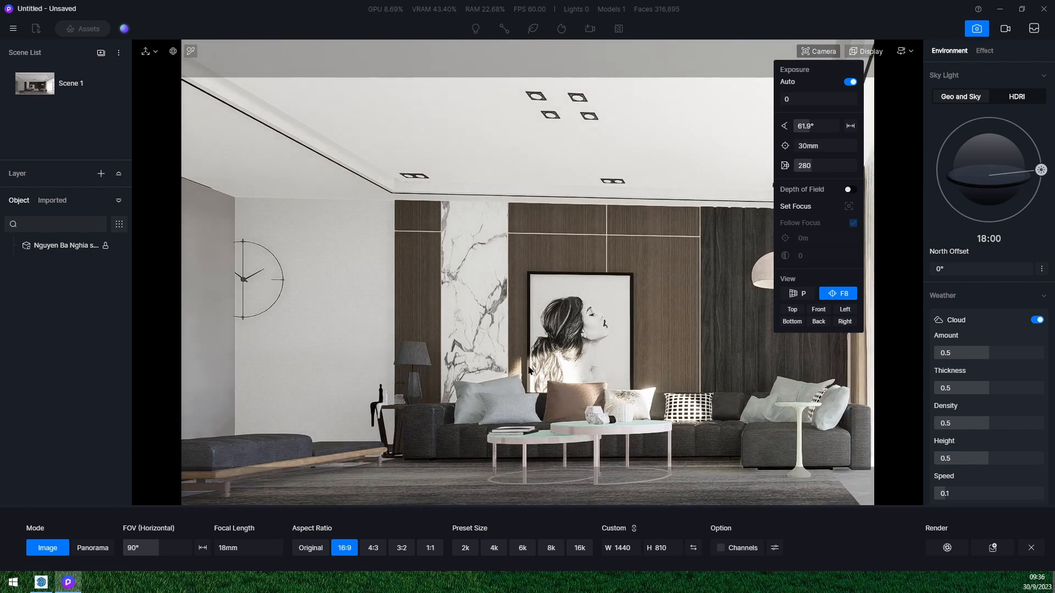
Fine-tune the camera's sideways position to frame the sofa group between the wall clock and the arc lamp
{"action": "key", "text": "d"}
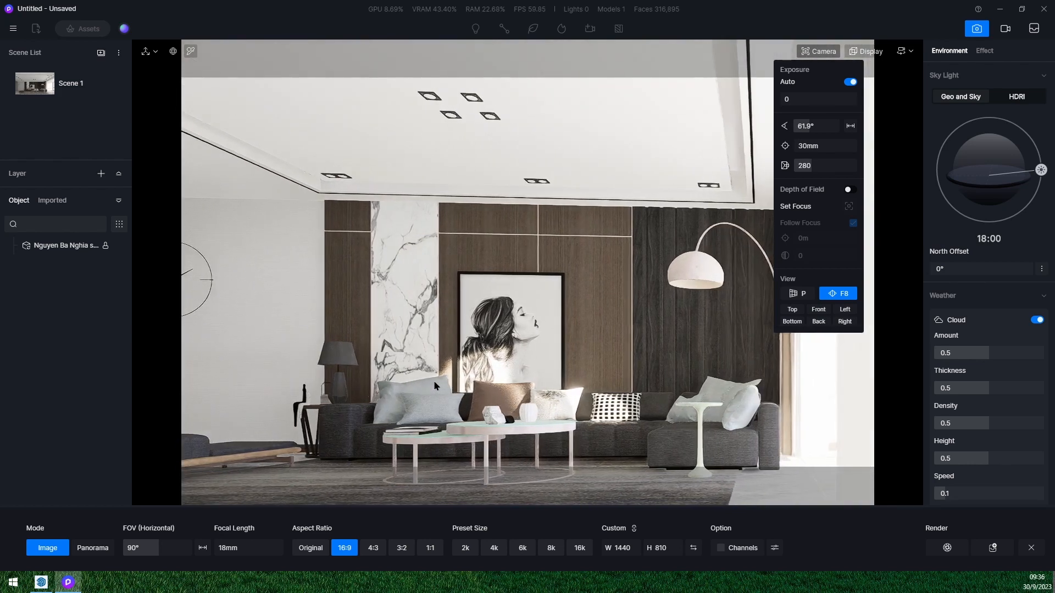
{"action": "key", "text": "a"}
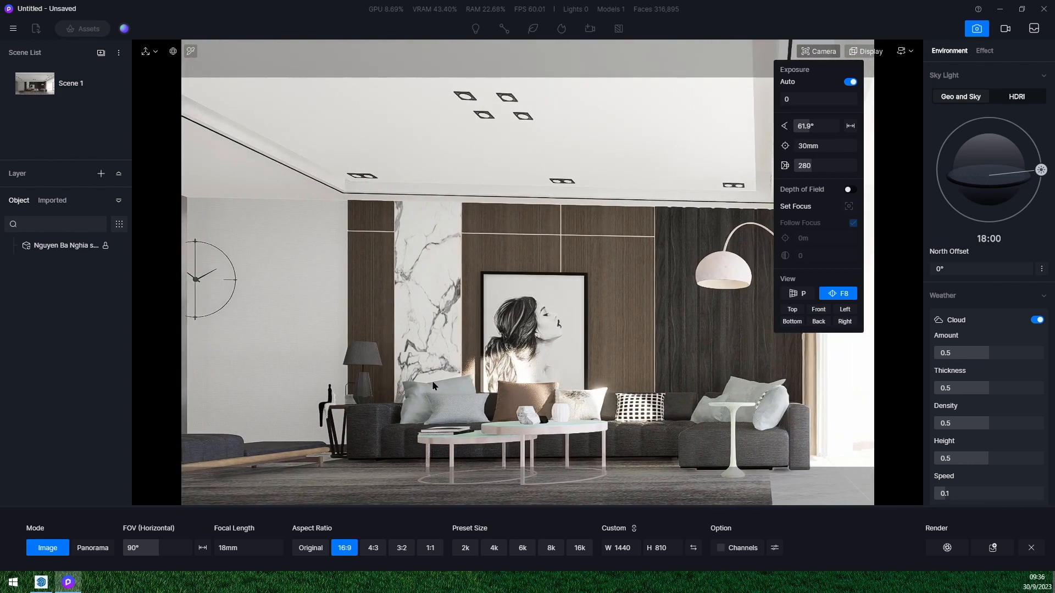
{"action": "key", "text": "d"}
{"action": "key", "text": "a"}
{"action": "key", "text": "d"}
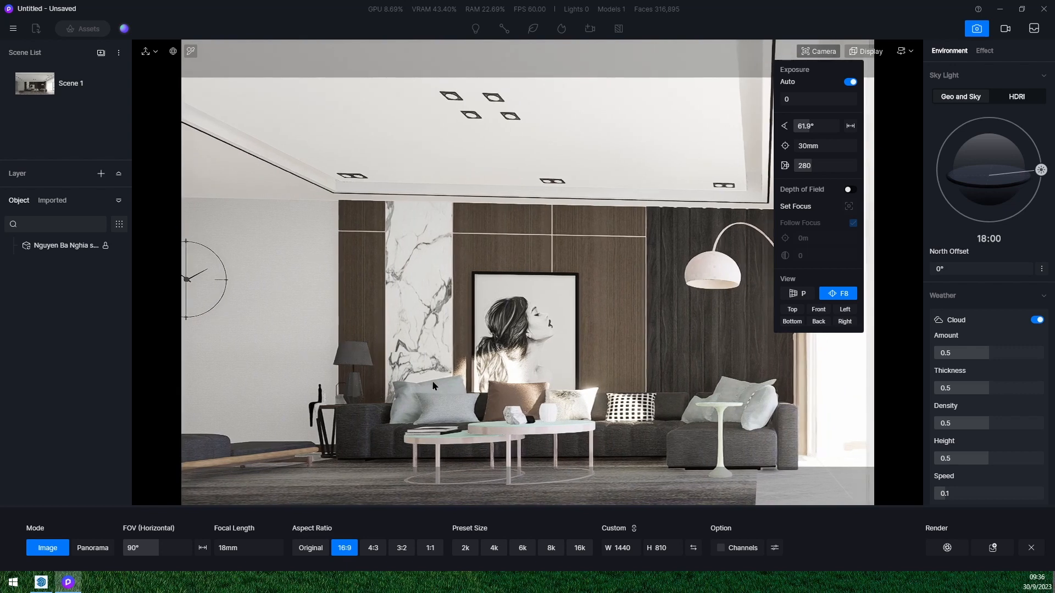
{"action": "key", "text": "a"}
{"action": "key", "text": "d"}
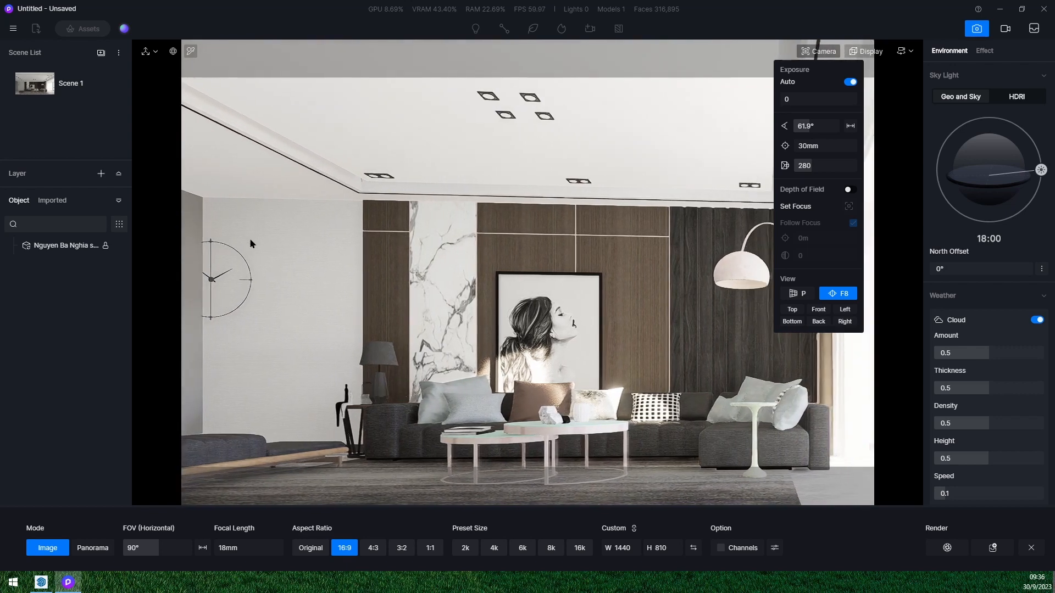
Shift the camera sideways and turn it slightly to fit the daybed, sofa and arc lamp in the frame
{"action": "key", "text": "d"}
{"action": "key", "text": "a"}
{"action": "key", "text": "d"}
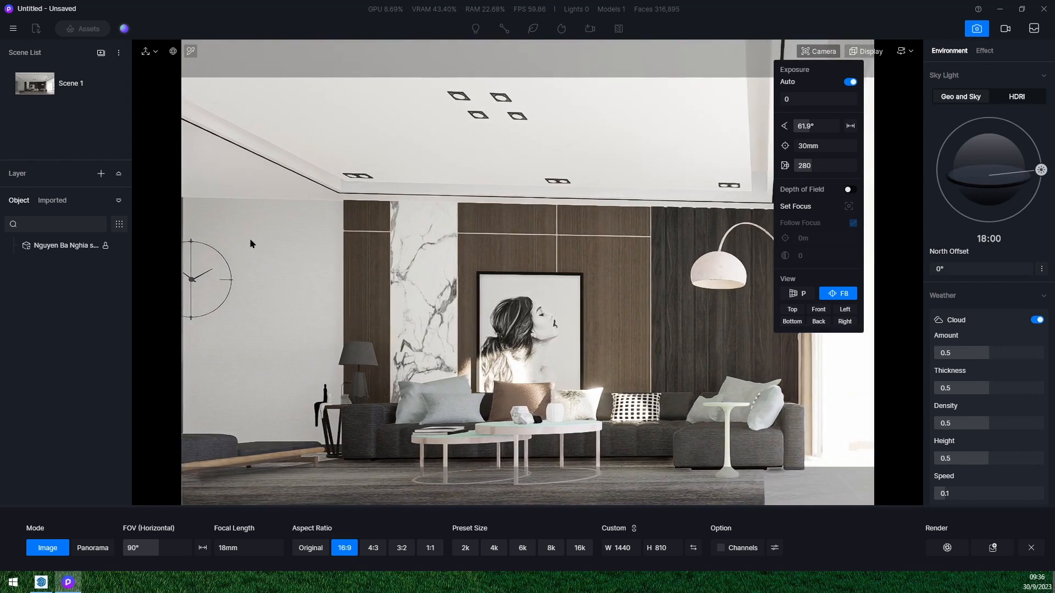
{"action": "key", "text": "a"}
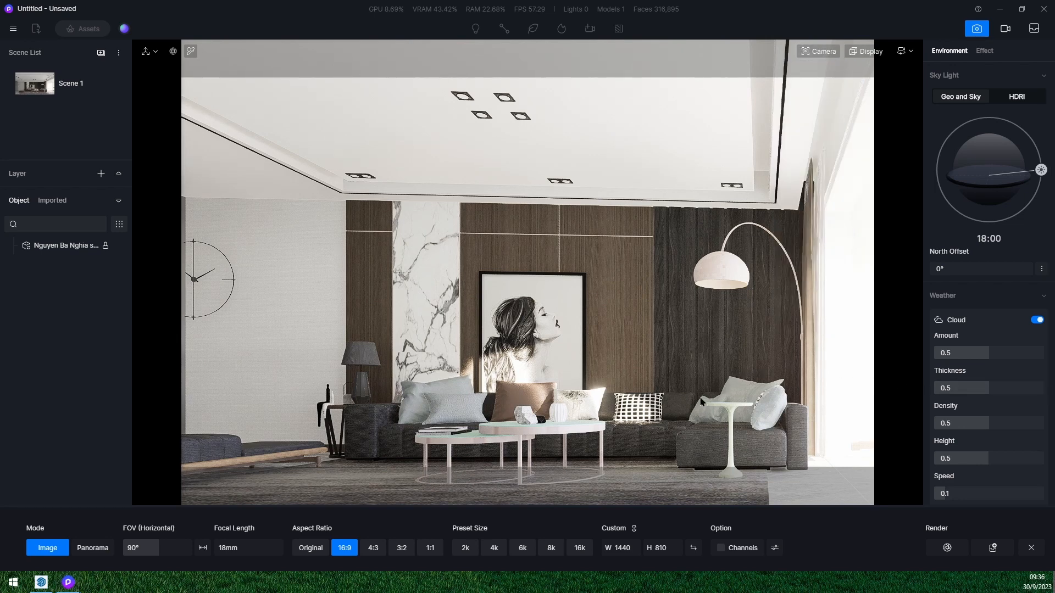
{"action": "right_click_drag", "start_coordinate": [570, 376], "coordinate": [634, 379]}
{"action": "key", "text": "a"}
{"action": "key", "text": "a"}
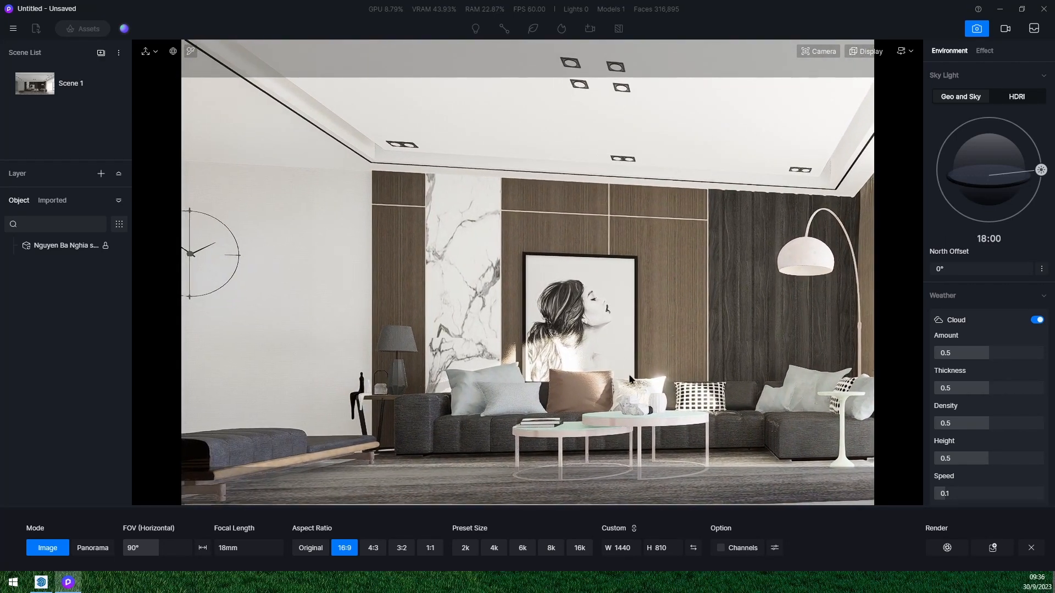
Set the camera's focal length to 35 mm
{"action": "left_click", "coordinate": [819, 52]}
{"action": "left_click", "coordinate": [824, 145]}
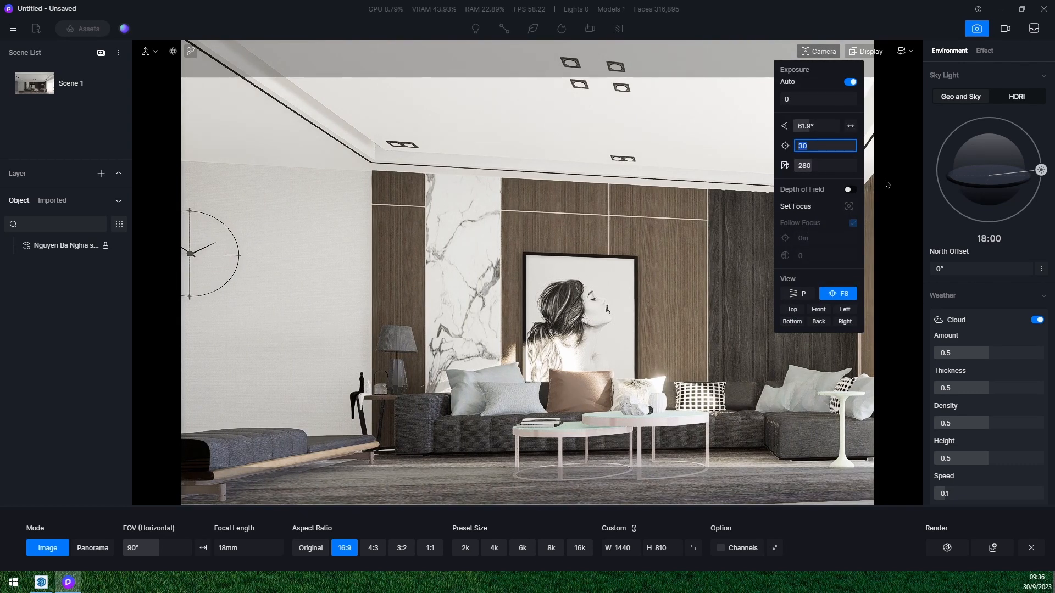
{"action": "type", "text": "35"}
{"action": "key", "text": "Return"}
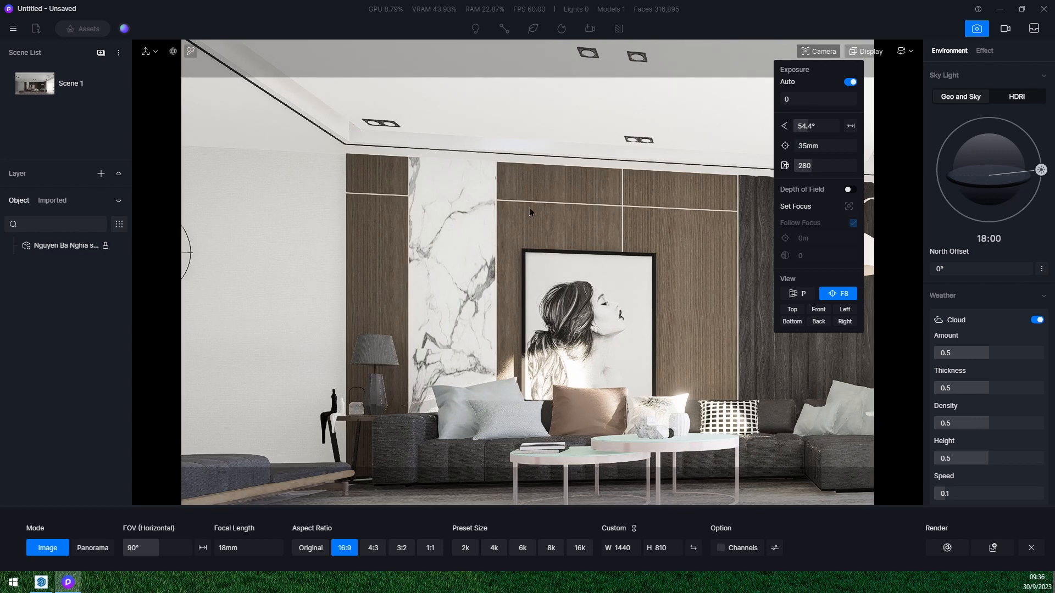
Turn the camera and move it sideways and back to frame the whole sofa and the arc lamp
{"action": "right_click_drag", "start_coordinate": [529, 206], "coordinate": [359, 194]}
{"action": "right_click_drag", "start_coordinate": [499, 205], "coordinate": [626, 198]}
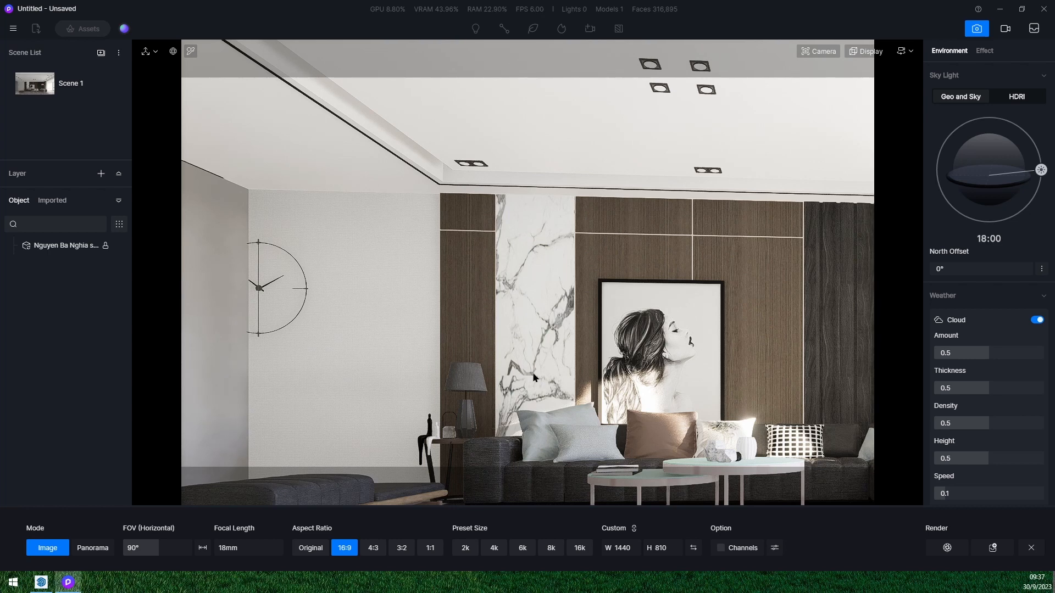
{"action": "right_click_drag", "start_coordinate": [708, 350], "coordinate": [689, 362]}
{"action": "key", "text": "d"}
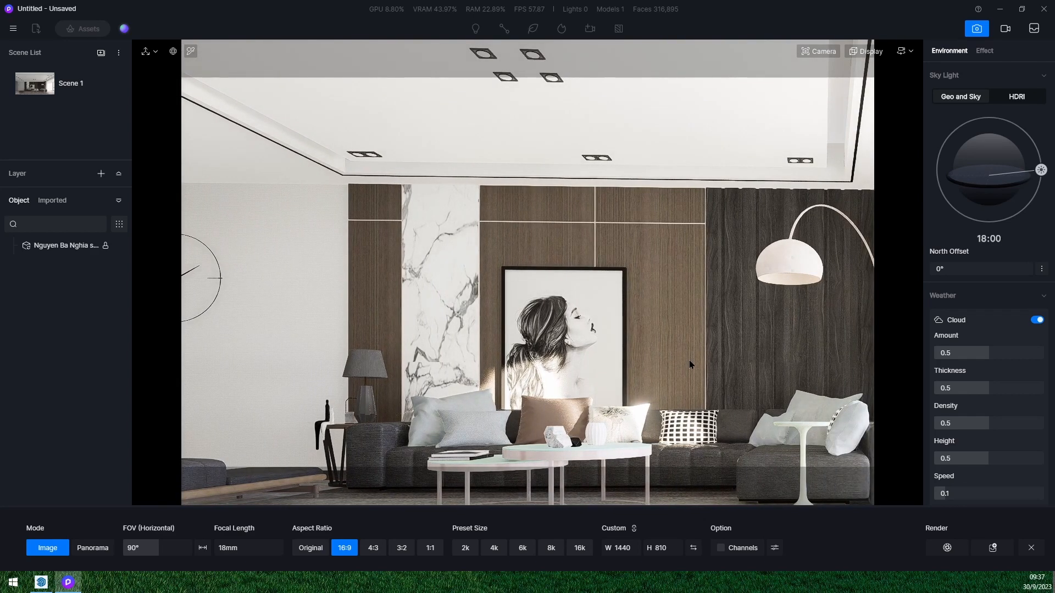
{"action": "key", "text": "s"}
{"action": "key", "text": "d"}
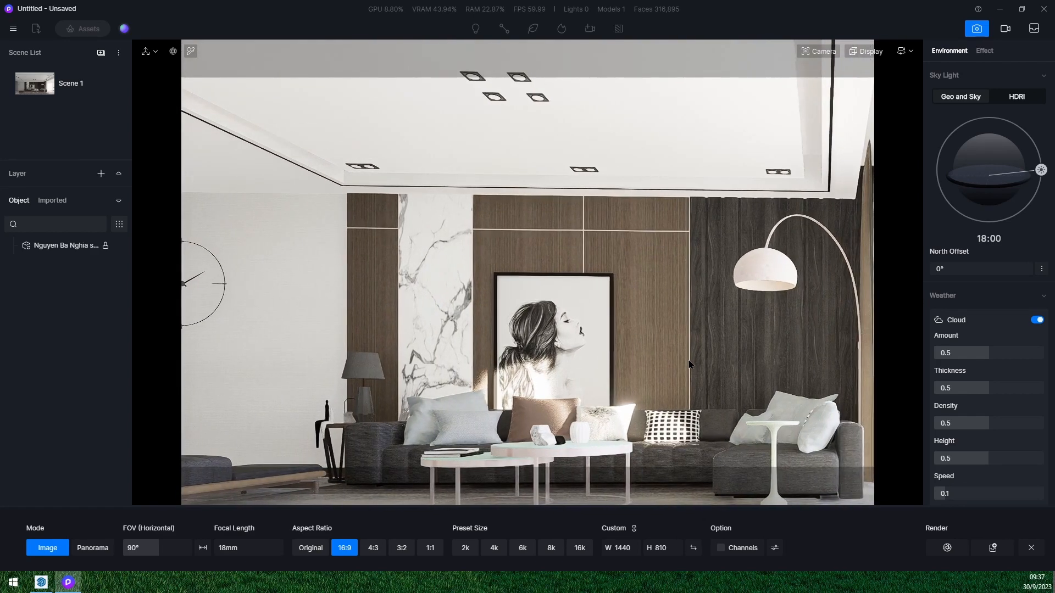
Refine the camera's distance, sideways position and angle inside the room, showing the curtain and more of the rug
{"action": "key", "text": "d"}
{"action": "key", "text": "s"}
{"action": "key", "text": "s"}
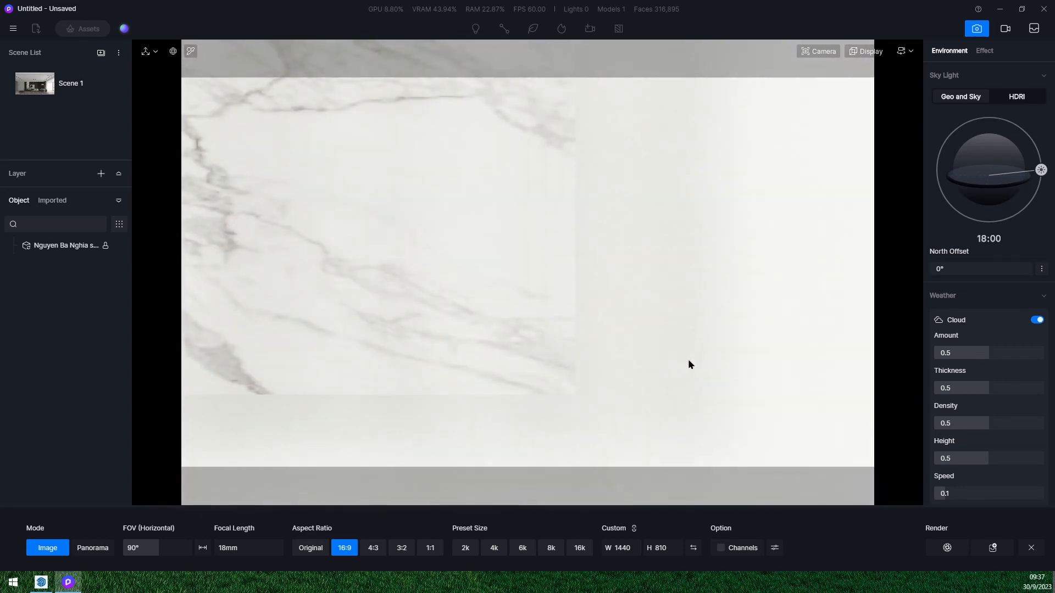
{"action": "key", "text": "a"}
{"action": "key", "text": "w"}
{"action": "right_click_drag", "start_coordinate": [684, 361], "coordinate": [730, 365]}
{"action": "key", "text": "a"}
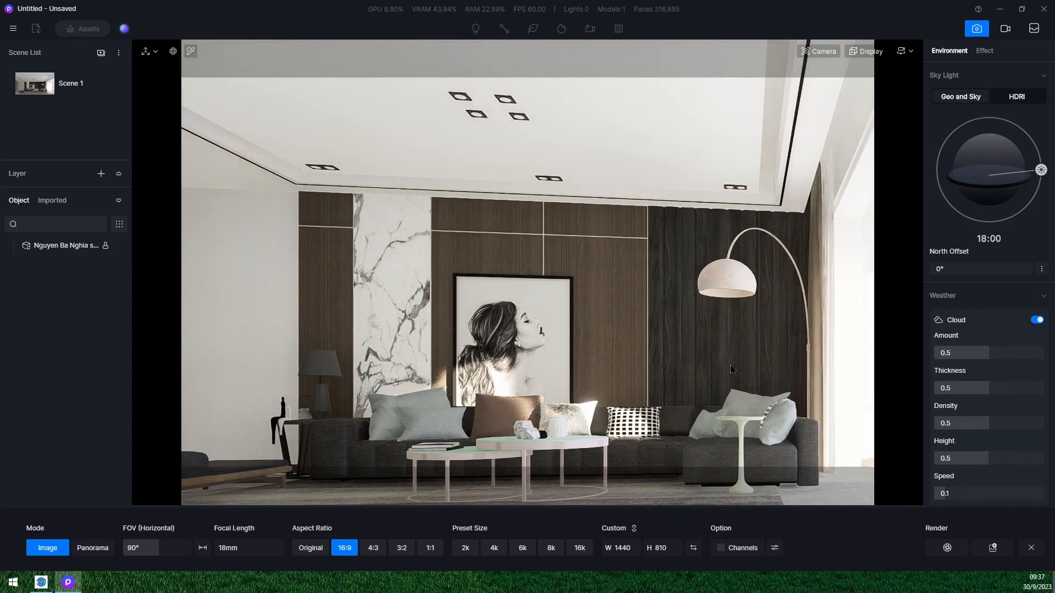
{"action": "right_click_drag", "start_coordinate": [628, 365], "coordinate": [625, 390]}
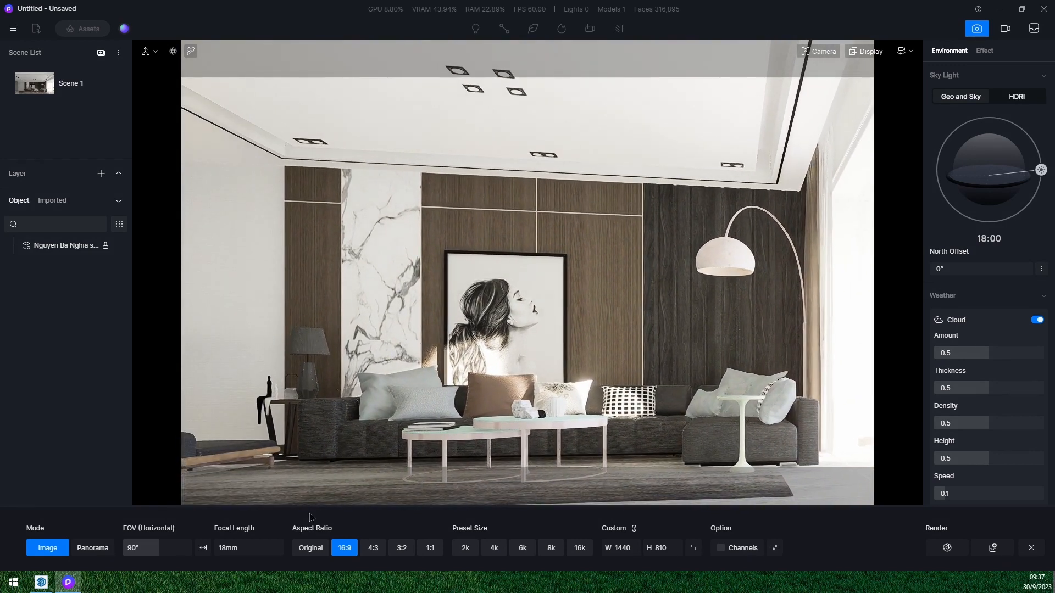
Set the output image's focal length to 35 mm and its custom size to 1920 × 1080
{"action": "left_click", "coordinate": [230, 549]}
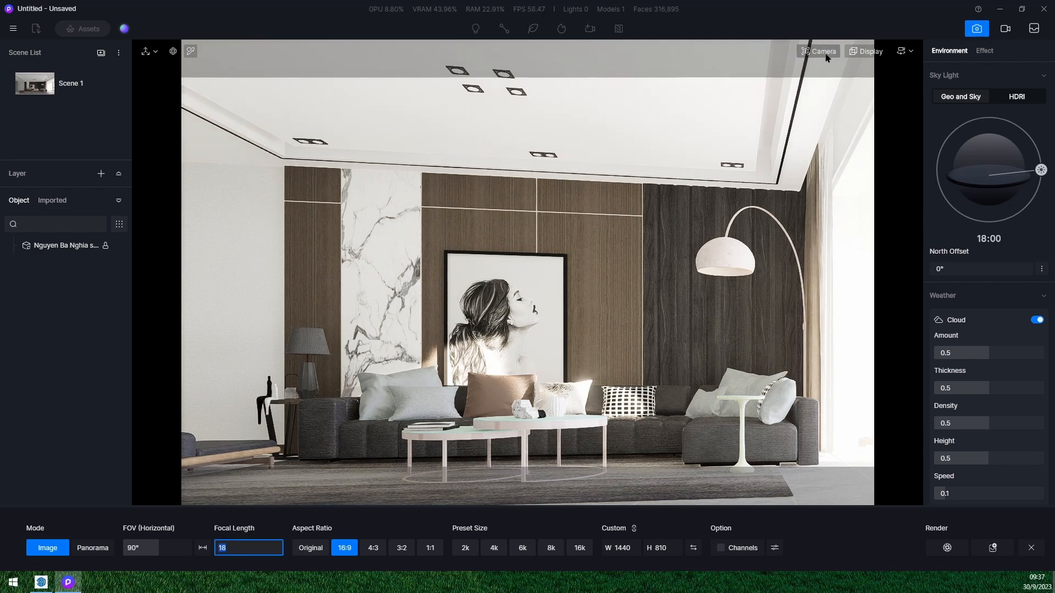
{"action": "key", "text": "Return"}
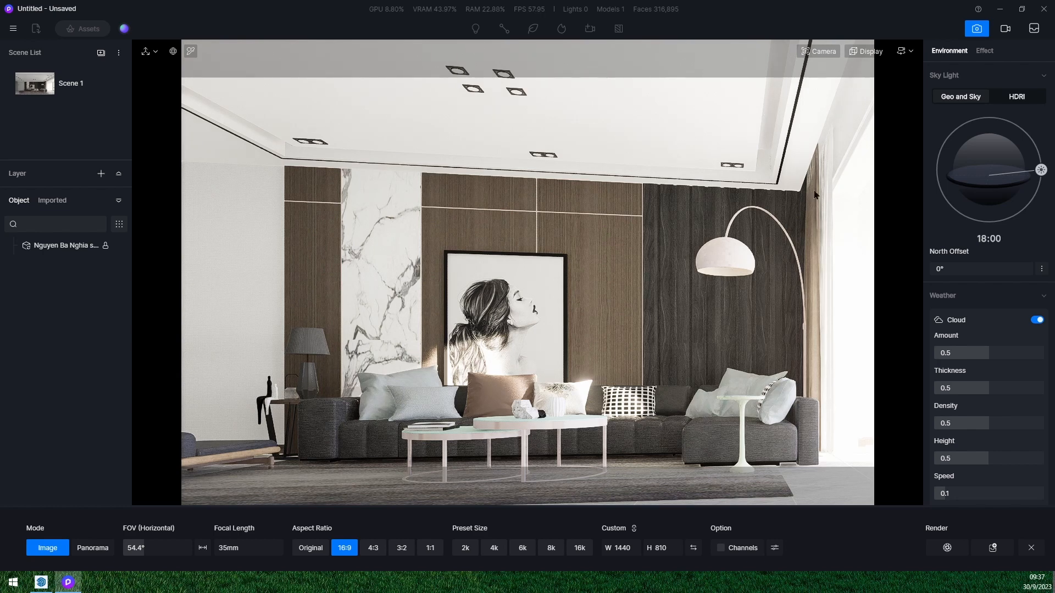
{"action": "left_click", "coordinate": [622, 548]}
{"action": "type", "text": "1920"}
{"action": "key", "text": "Return"}
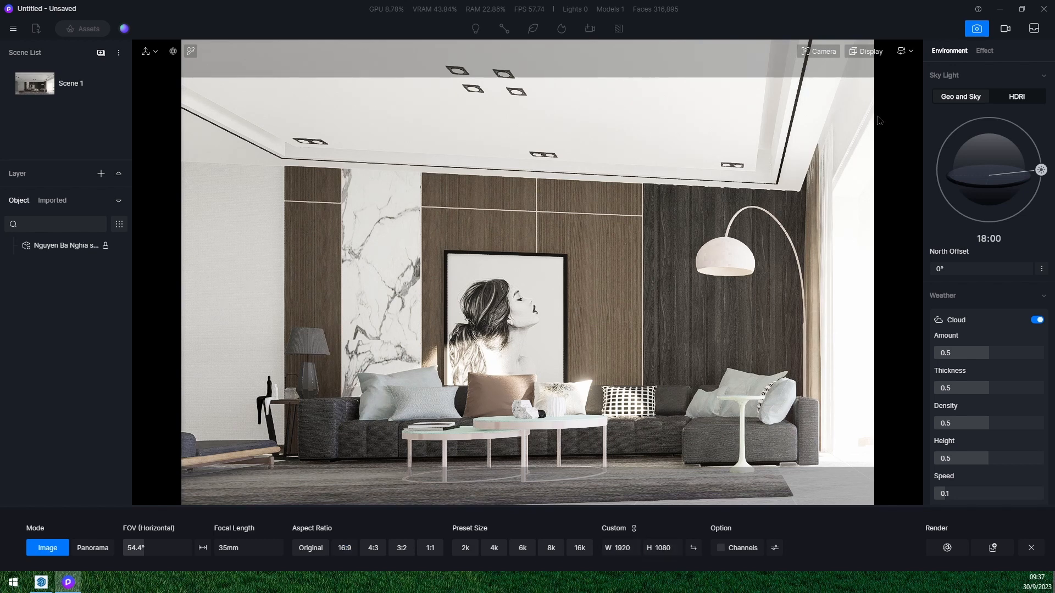
Turn the camera toward the sofa wall and shift it sideways to centre the sofa group
{"action": "left_click", "coordinate": [828, 53]}
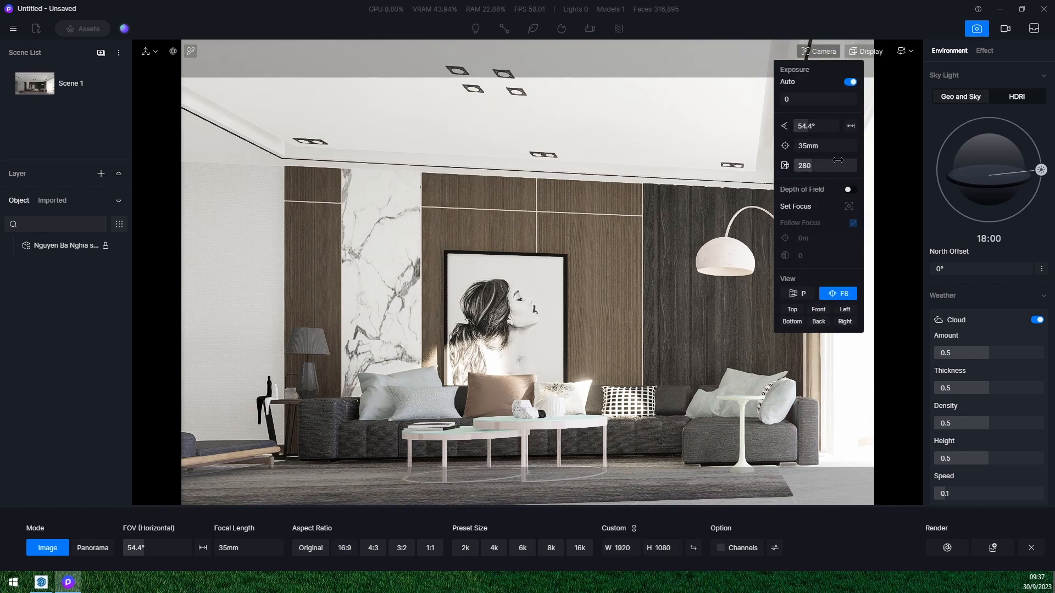
{"action": "right_click_drag", "start_coordinate": [712, 295], "coordinate": [589, 291]}
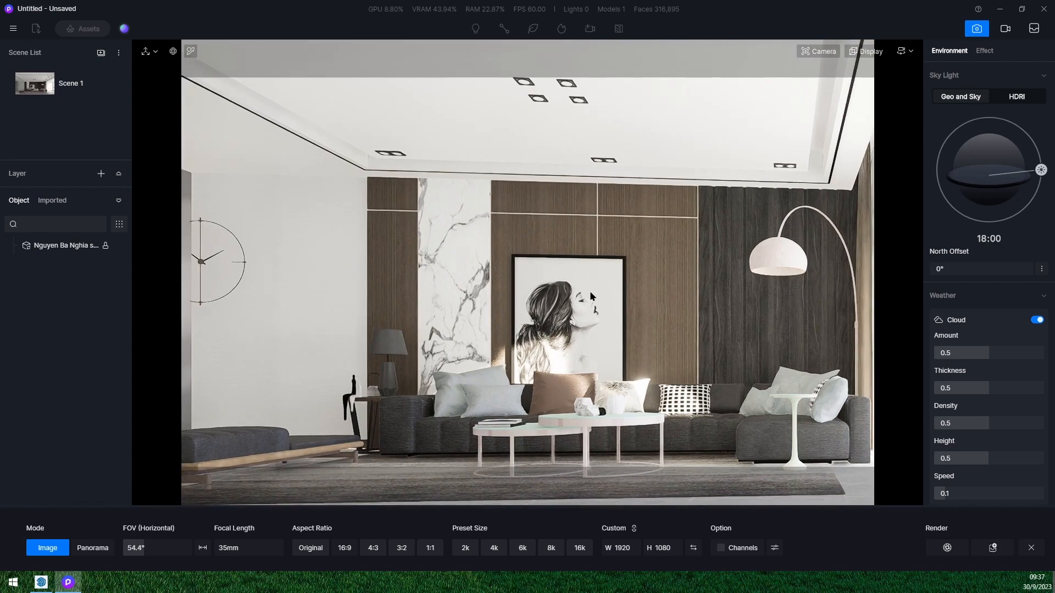
{"action": "key", "text": "d"}
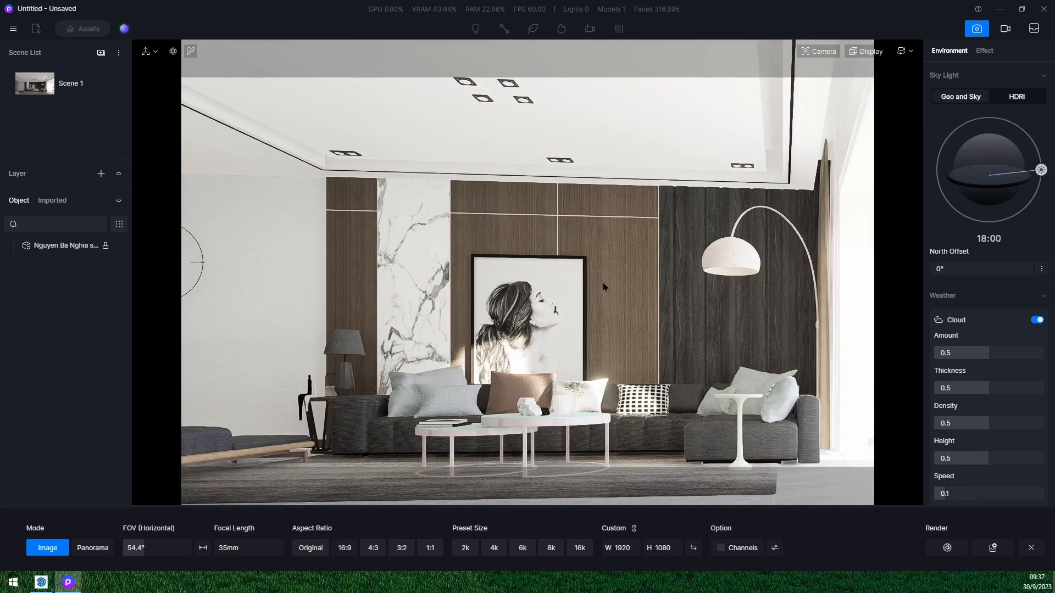
Switch the camera to perspective view and adjust its distance to the sofa without backing into the marble wall
{"action": "left_click", "coordinate": [818, 52]}
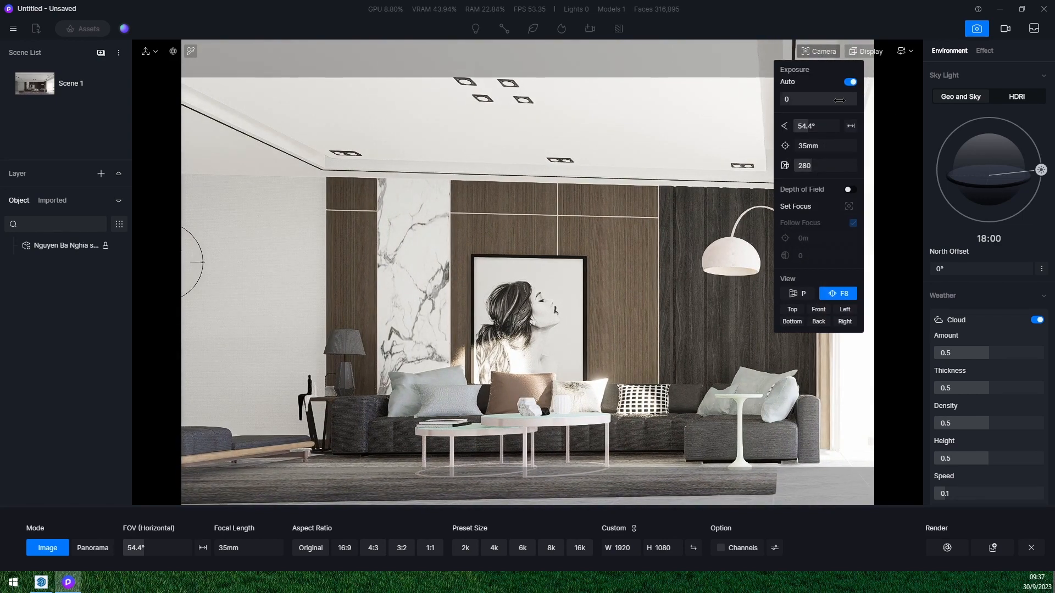
{"action": "left_click", "coordinate": [803, 294]}
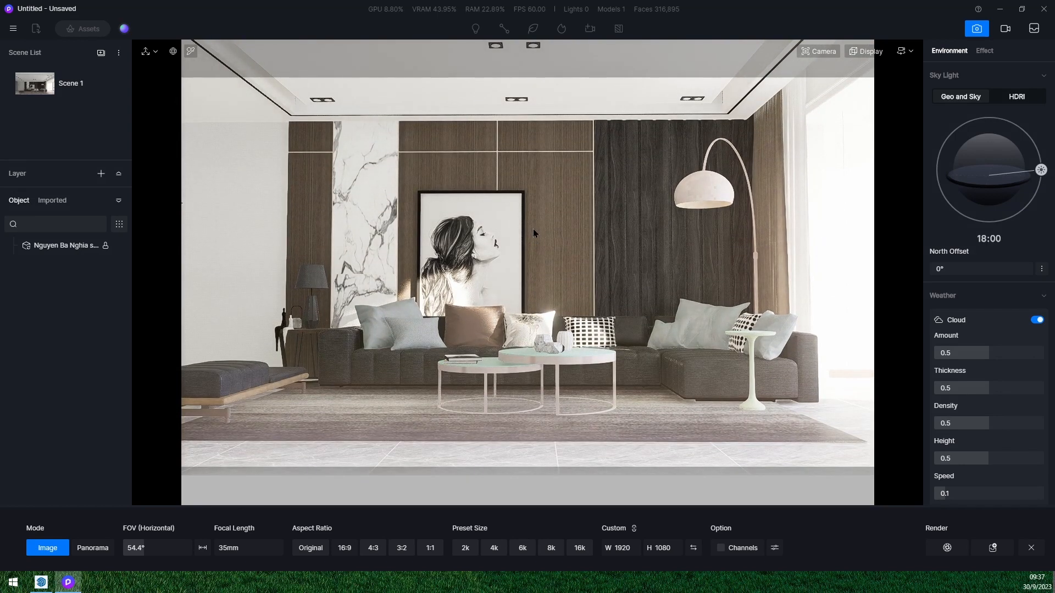
{"action": "scroll", "coordinate": [533, 229], "scroll_direction": "down", "scroll_amount": 1}
{"action": "scroll", "coordinate": [533, 229], "scroll_direction": "down", "scroll_amount": 1}
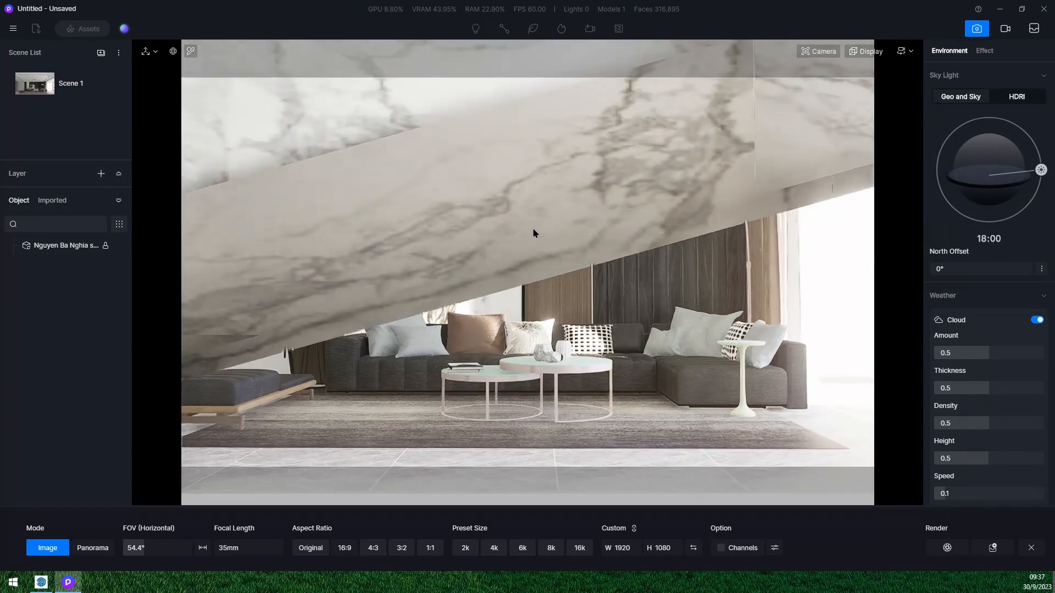
{"action": "scroll", "coordinate": [533, 233], "scroll_direction": "up", "scroll_amount": 1}
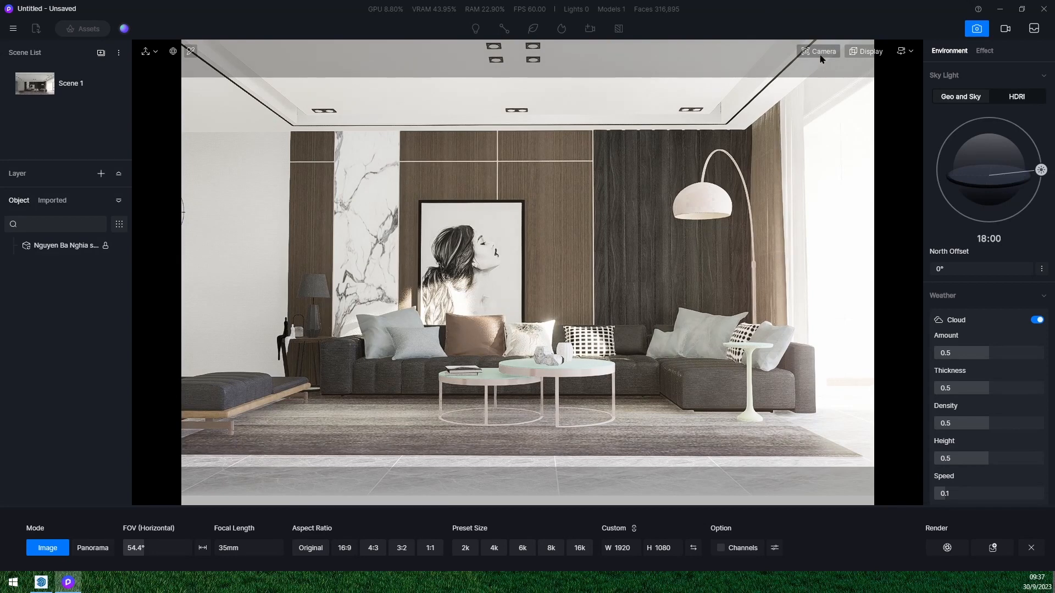
Set the perspective camera's focal length to 30 mm
{"action": "left_click", "coordinate": [820, 54]}
{"action": "left_click", "coordinate": [824, 145]}
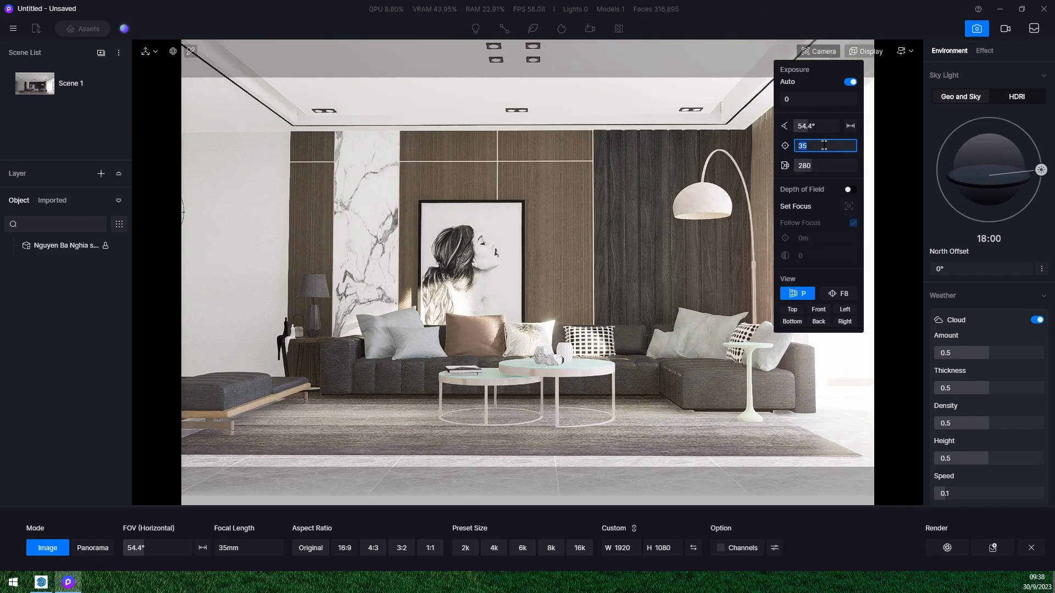
{"action": "type", "text": "30"}
{"action": "key", "text": "Return"}
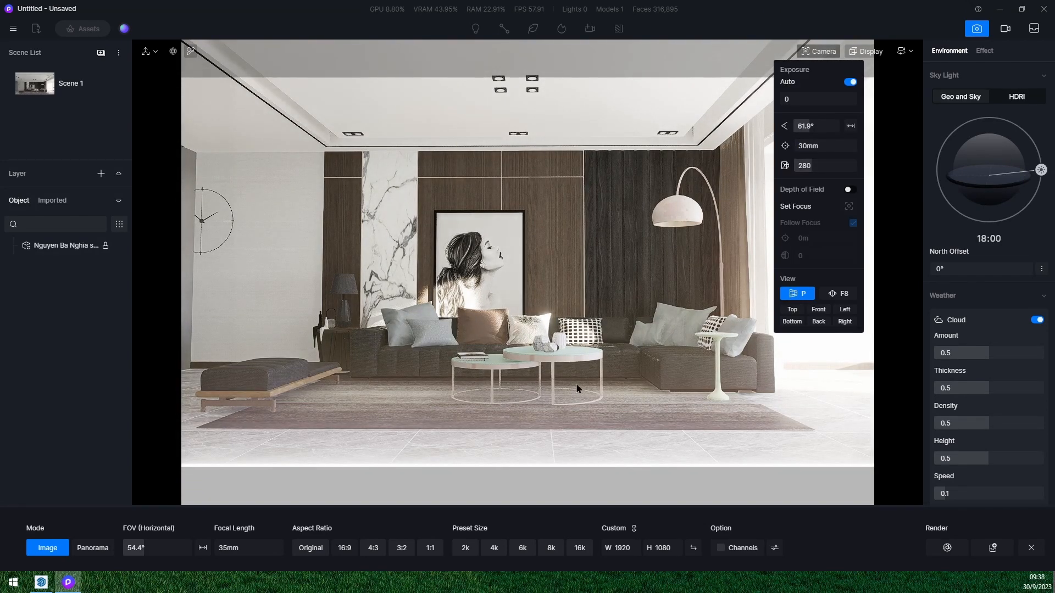
Adjust the camera's distance to the sofa group and raise it slightly
{"action": "left_click", "coordinate": [577, 389]}
{"action": "scroll", "coordinate": [583, 376], "scroll_direction": "up", "scroll_amount": 2}
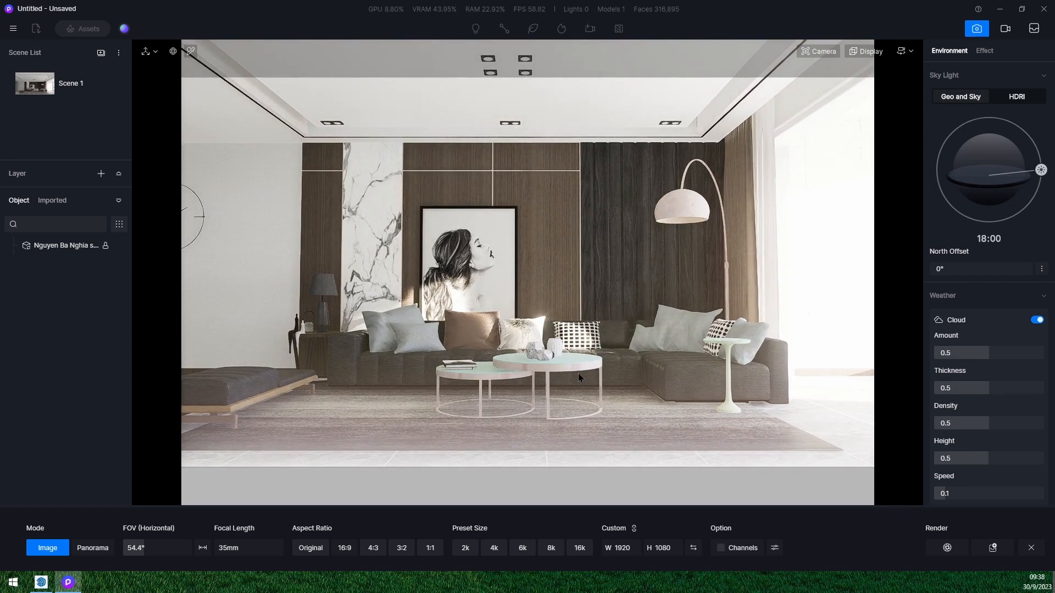
{"action": "scroll", "coordinate": [579, 377], "scroll_direction": "down", "scroll_amount": 2}
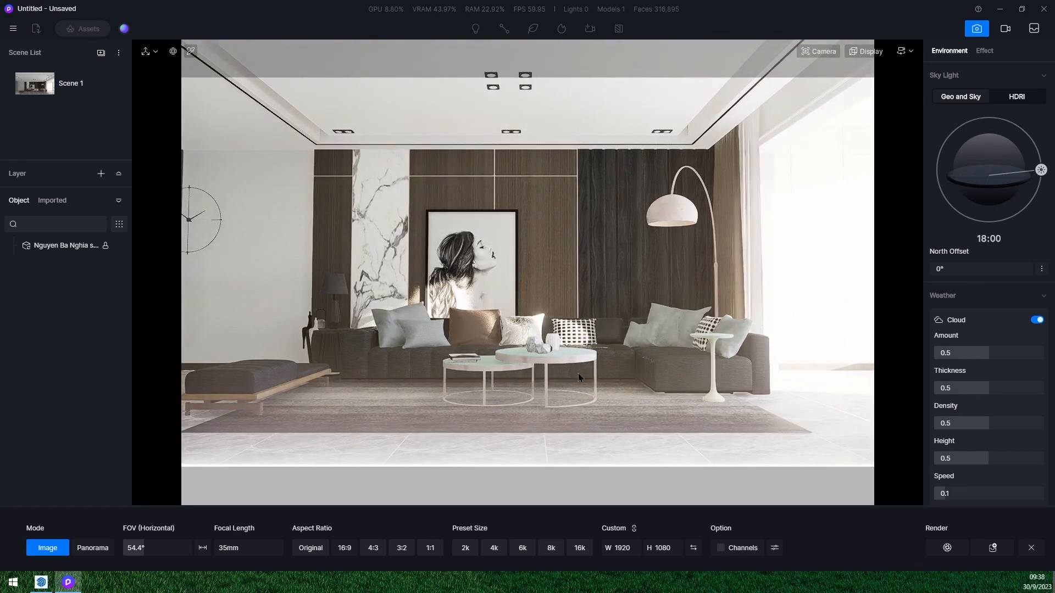
{"action": "key", "text": "q"}
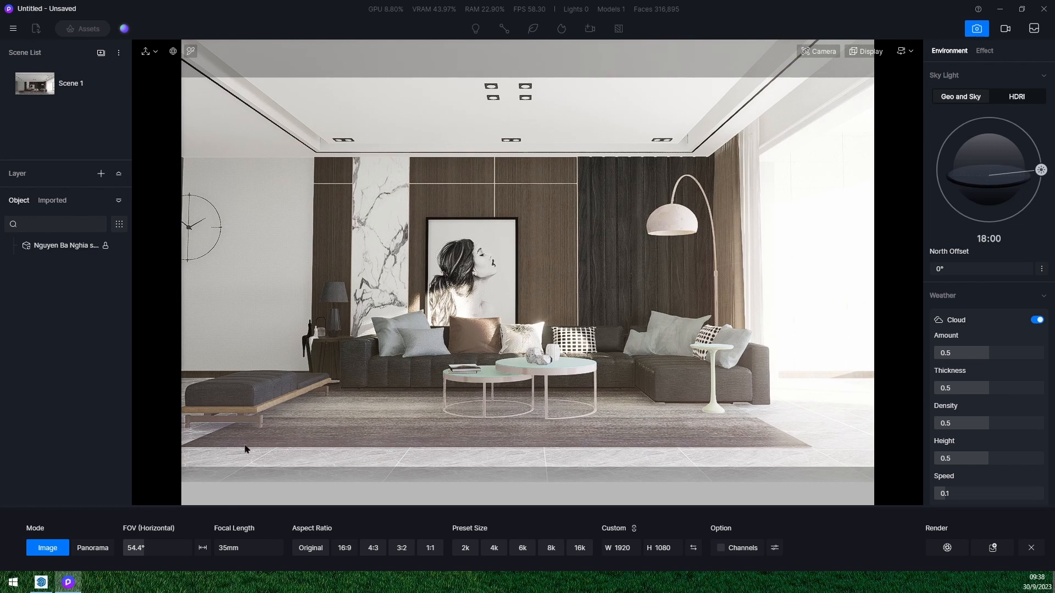
Turn on two-point perspective for the camera and update Scene 1 with the current view
{"action": "left_click", "coordinate": [818, 51]}
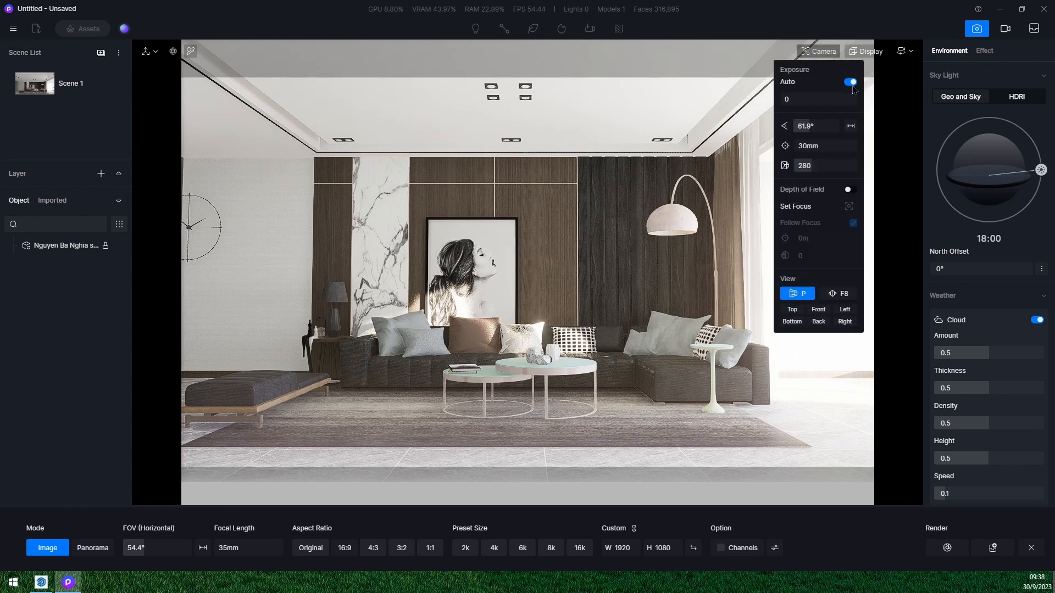
{"action": "left_click", "coordinate": [848, 296]}
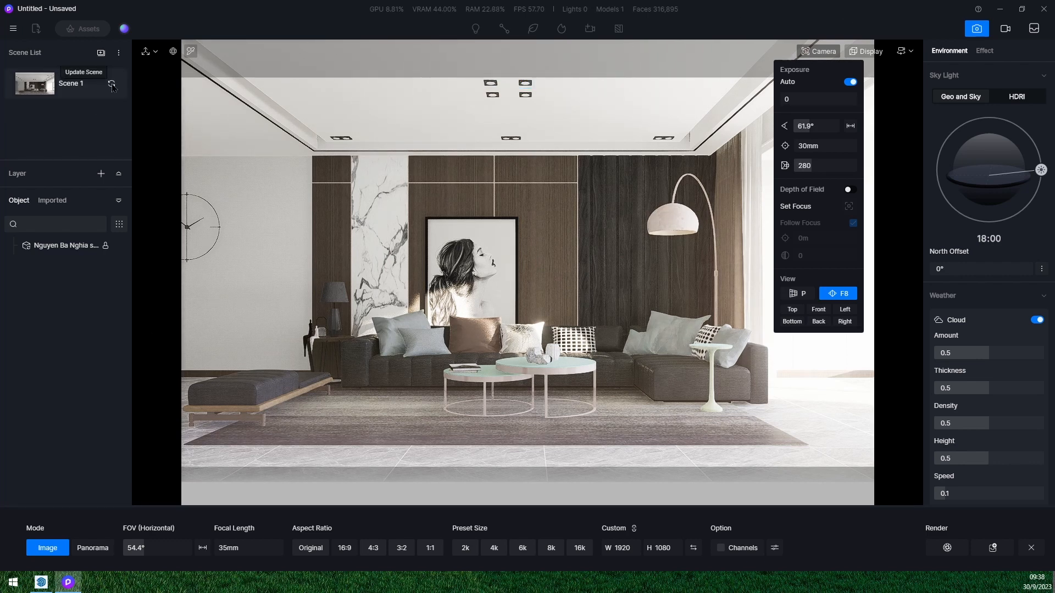
{"action": "left_click", "coordinate": [112, 85]}
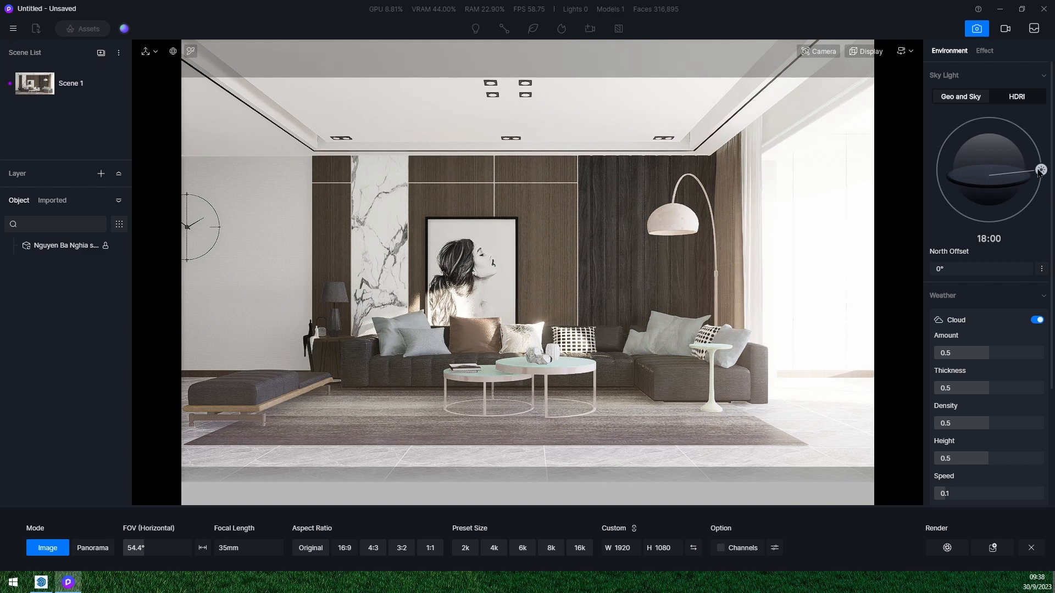
Set the Geo and Sky time to 16:50 and the north offset to -19° to cast sunlight across the floor
{"action": "mouse_move", "coordinate": [1040, 172]}
{"action": "left_mouse_down"}
{"action": "mouse_move", "coordinate": [1036, 145]}
{"action": "mouse_move", "coordinate": [1042, 162]}
{"action": "left_mouse_up"}
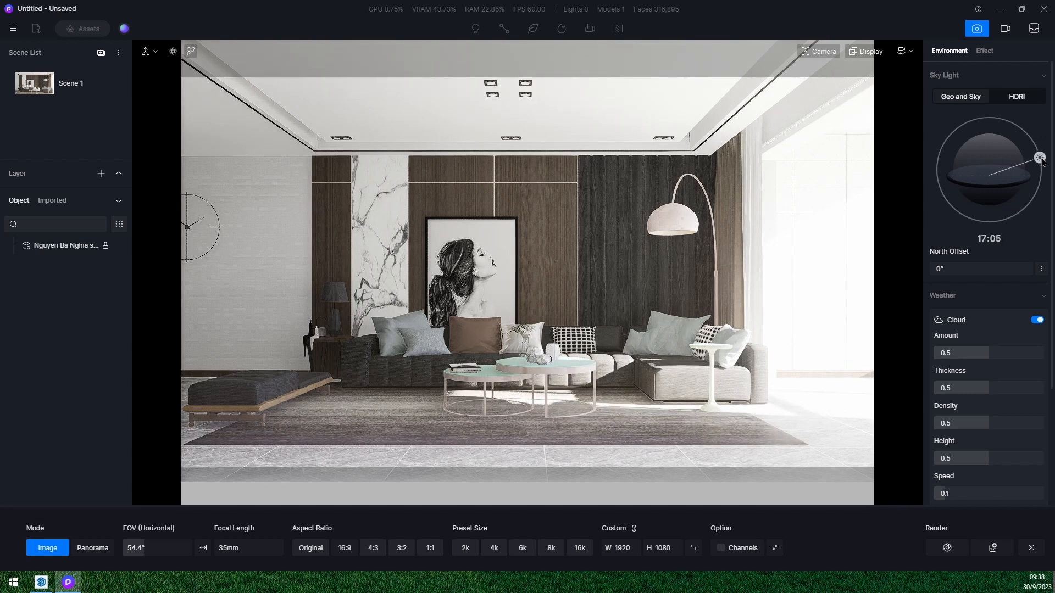
{"action": "mouse_move", "coordinate": [986, 263]}
{"action": "left_mouse_down"}
{"action": "mouse_move", "coordinate": [995, 263]}
{"action": "mouse_move", "coordinate": [976, 260]}
{"action": "left_mouse_up"}
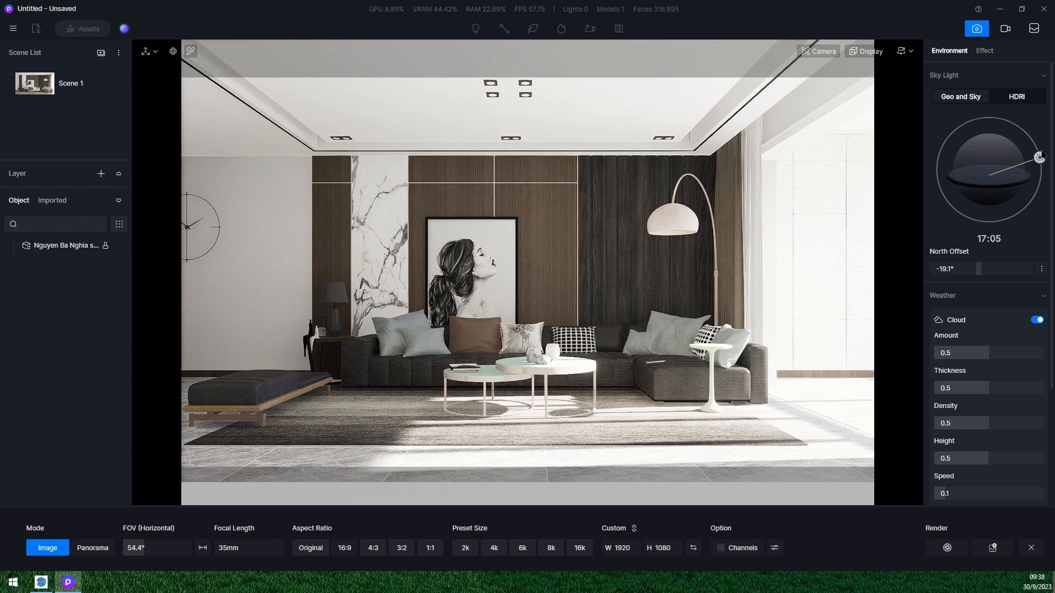
{"action": "left_click_drag", "start_coordinate": [1039, 159], "coordinate": [1039, 160]}
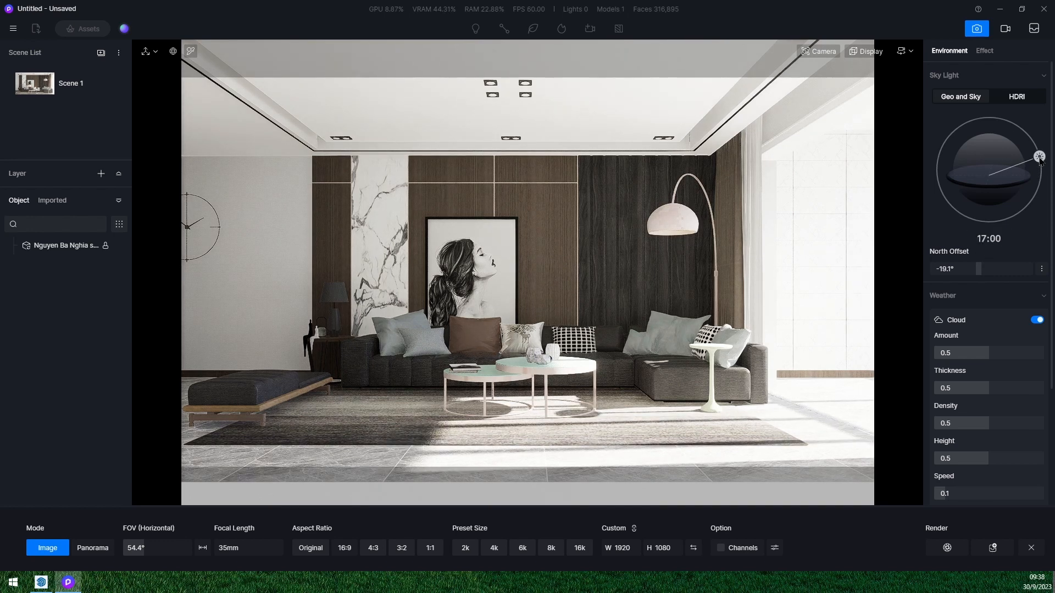
{"action": "left_click_drag", "start_coordinate": [1039, 160], "coordinate": [1039, 159]}
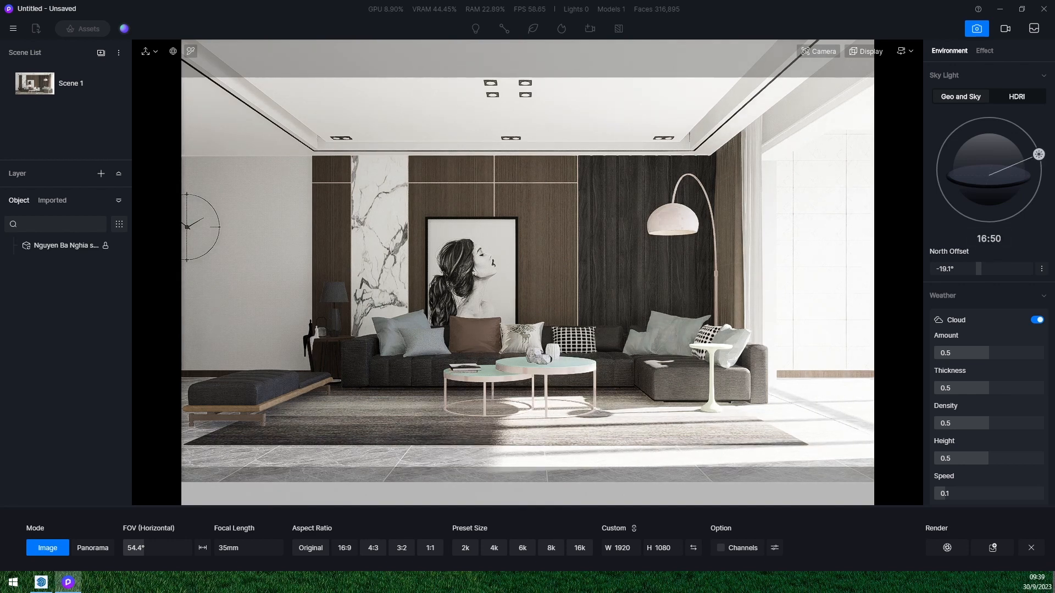
{"action": "left_click", "coordinate": [950, 269]}
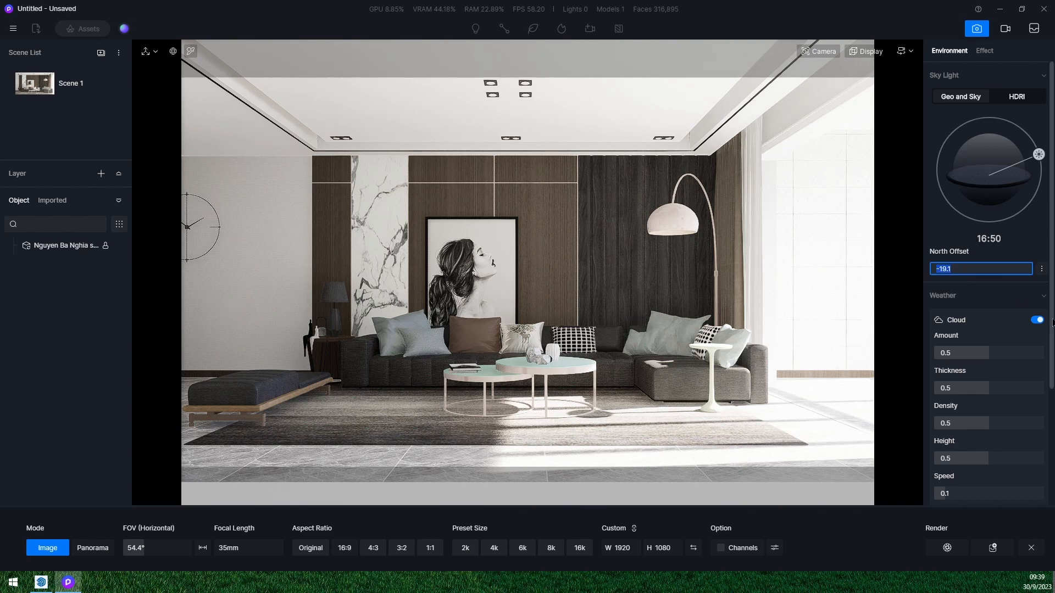
{"action": "type", "text": "-"}
{"action": "key", "text": "Return"}
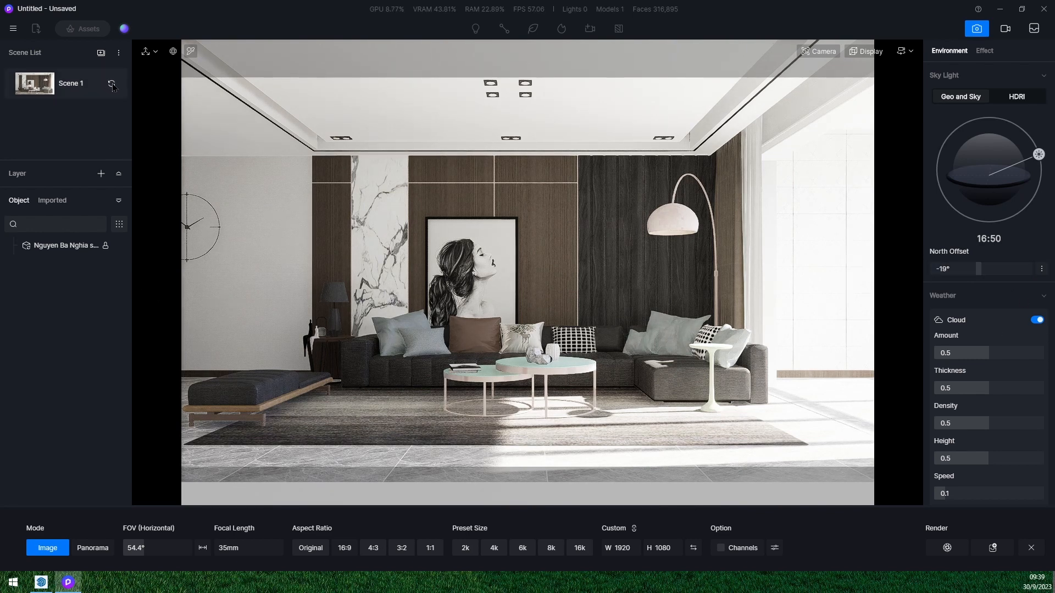
Update Scene 1 with the current sunlight view and turn off the Cloud weather effect, leaving image render mode
{"action": "left_click", "coordinate": [110, 83]}
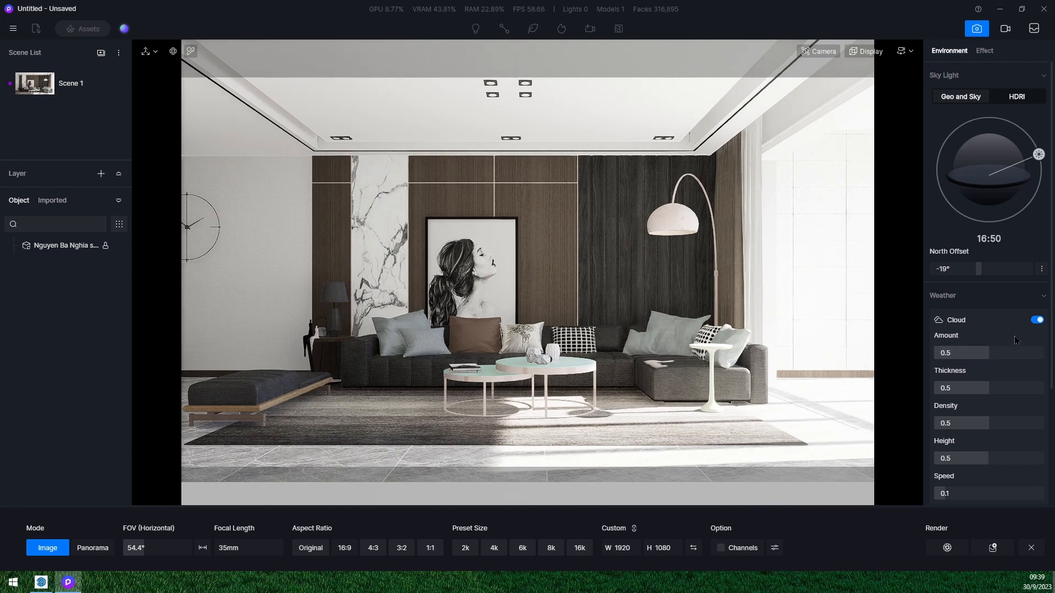
{"action": "left_click", "coordinate": [1036, 320]}
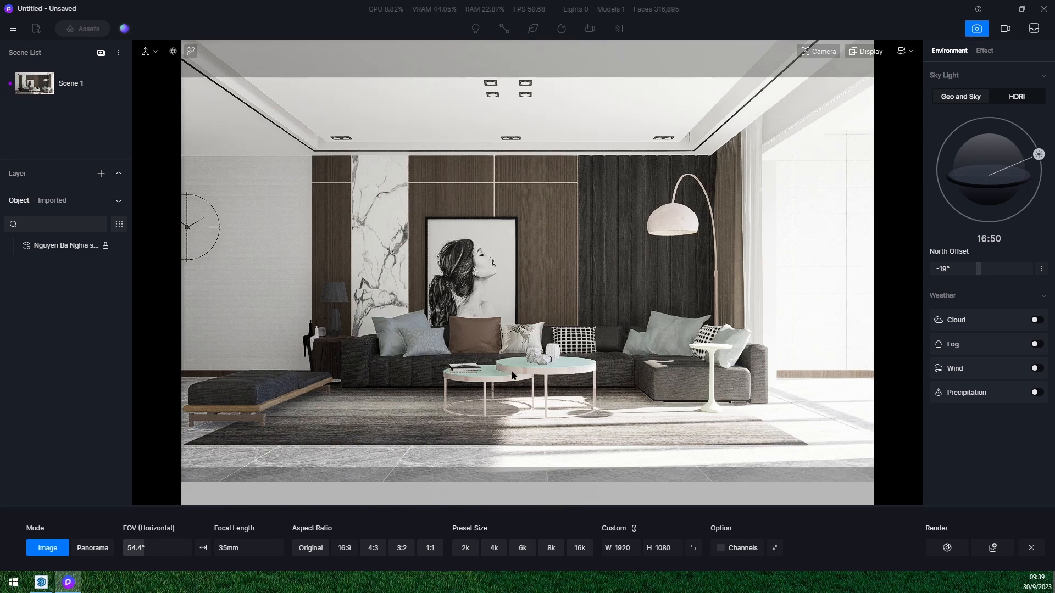
{"action": "left_click", "coordinate": [1031, 546]}
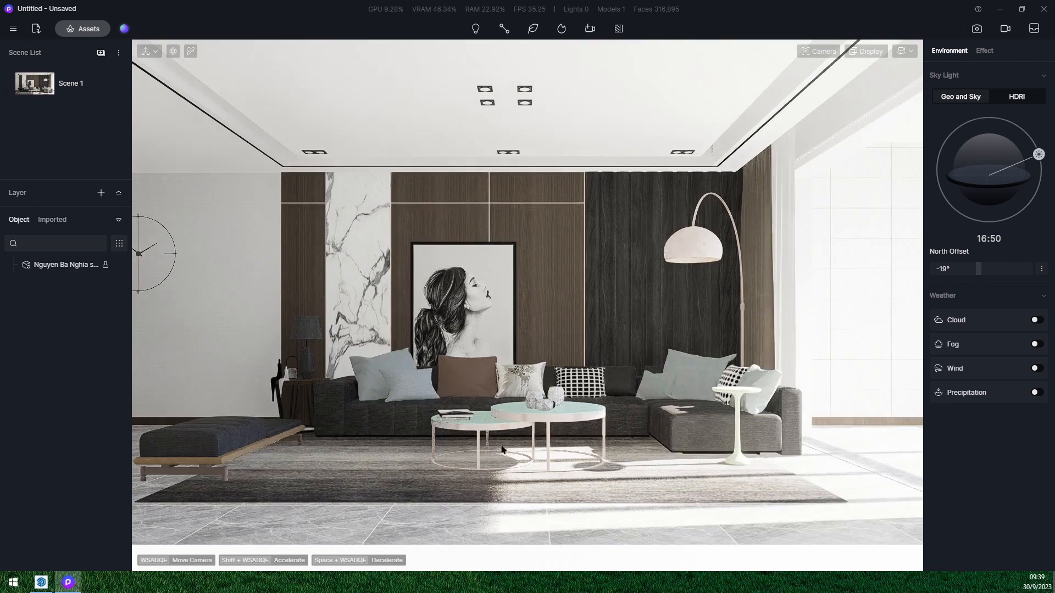
Apply the Transparent template to the coffee tables' Glazing material and enable its thickness at 5
{"action": "left_click", "coordinate": [529, 405]}
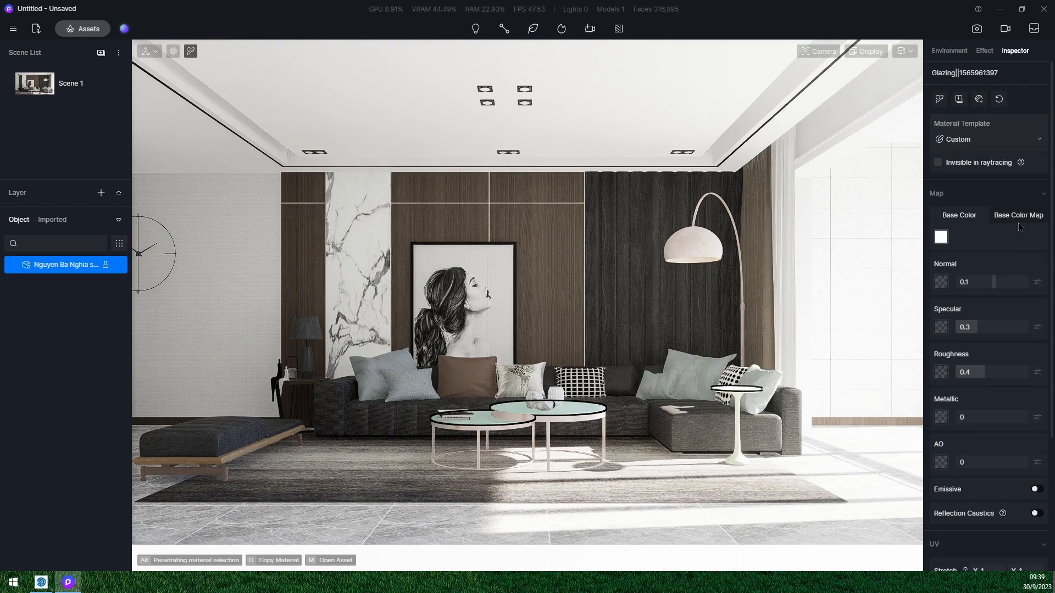
{"action": "left_click", "coordinate": [970, 139]}
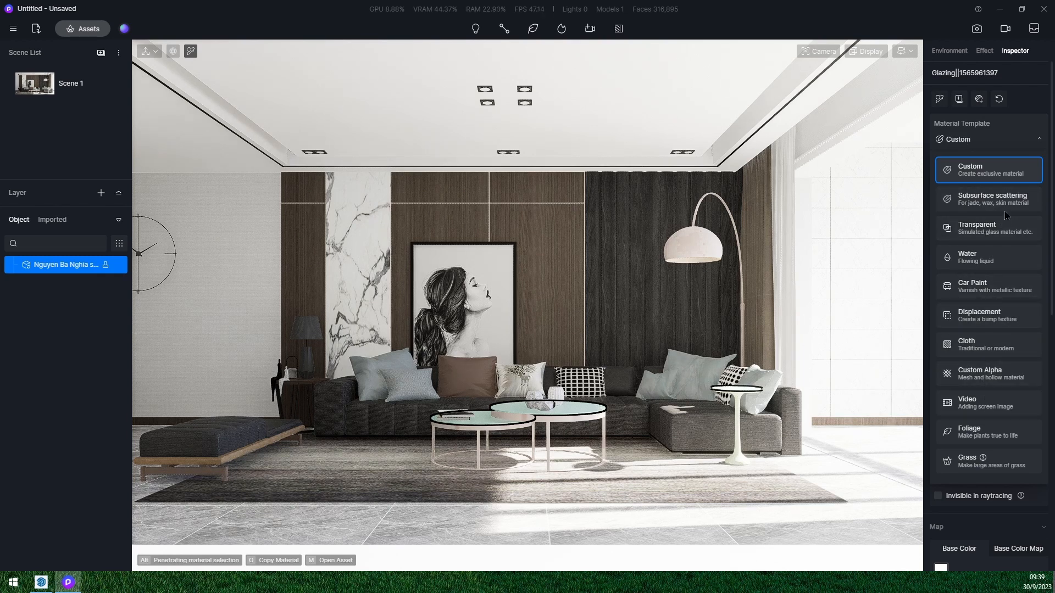
{"action": "left_click", "coordinate": [1003, 233]}
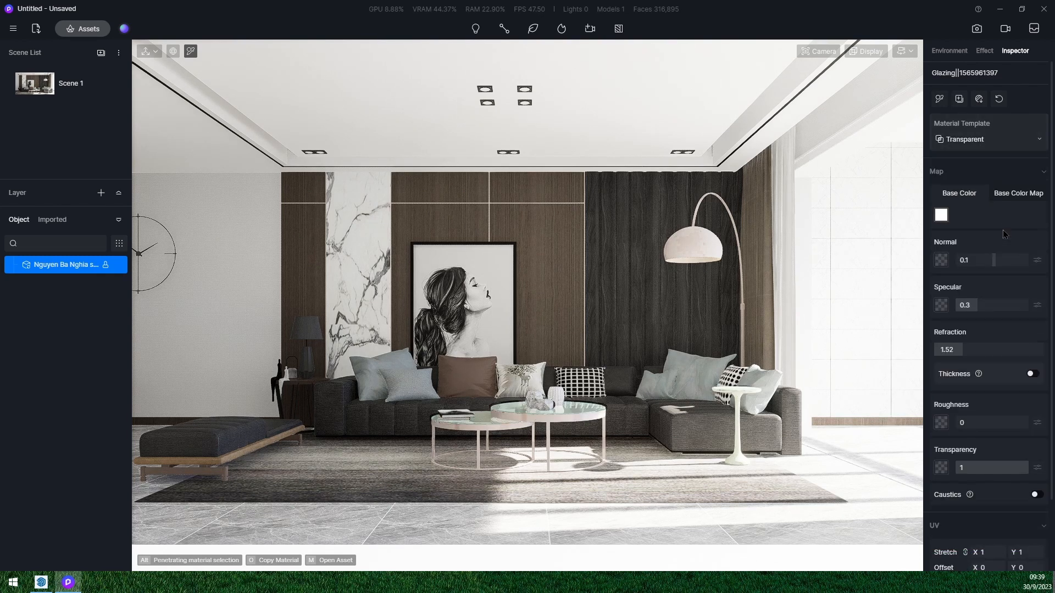
{"action": "left_click", "coordinate": [1033, 373]}
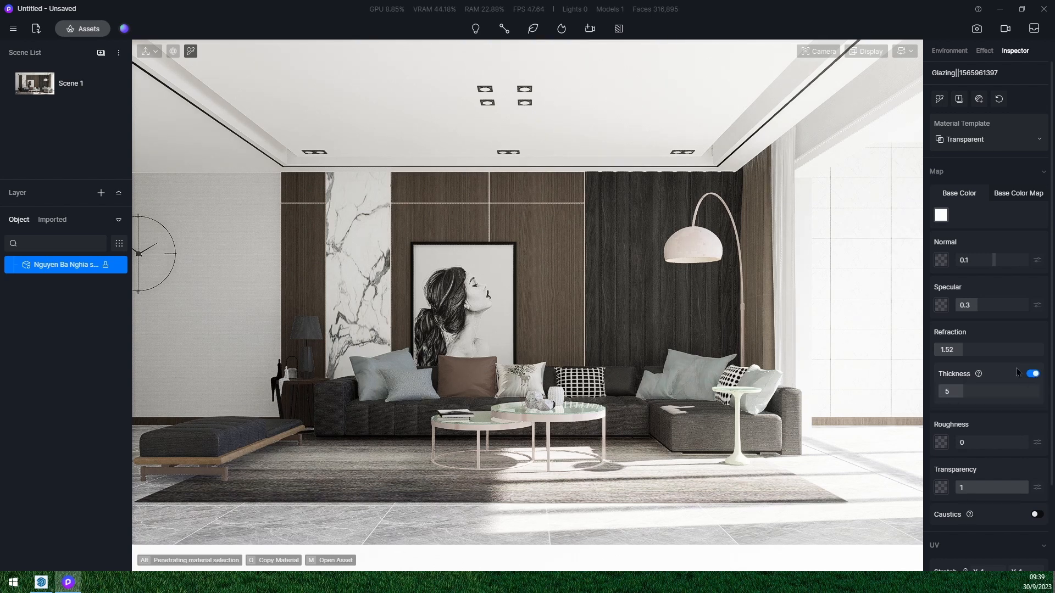
Darken the table glass's base color to a neutral grey with HSV value 72 and set its transparency to 0.63
{"action": "left_click", "coordinate": [1016, 196]}
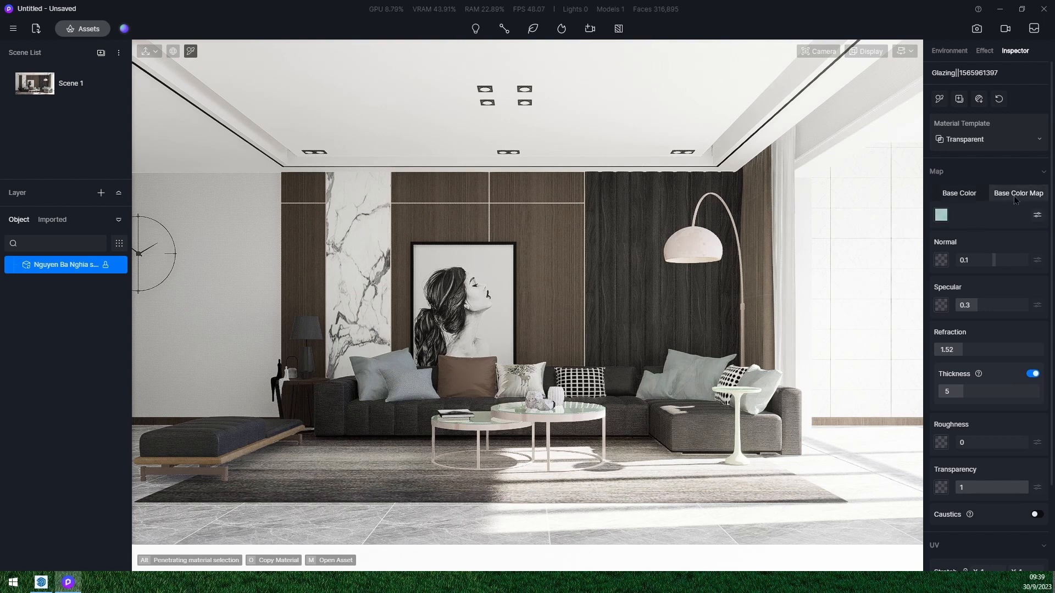
{"action": "left_click", "coordinate": [949, 196]}
{"action": "left_click", "coordinate": [940, 219]}
{"action": "left_click_drag", "start_coordinate": [934, 257], "coordinate": [911, 263]}
{"action": "left_click", "coordinate": [980, 210]}
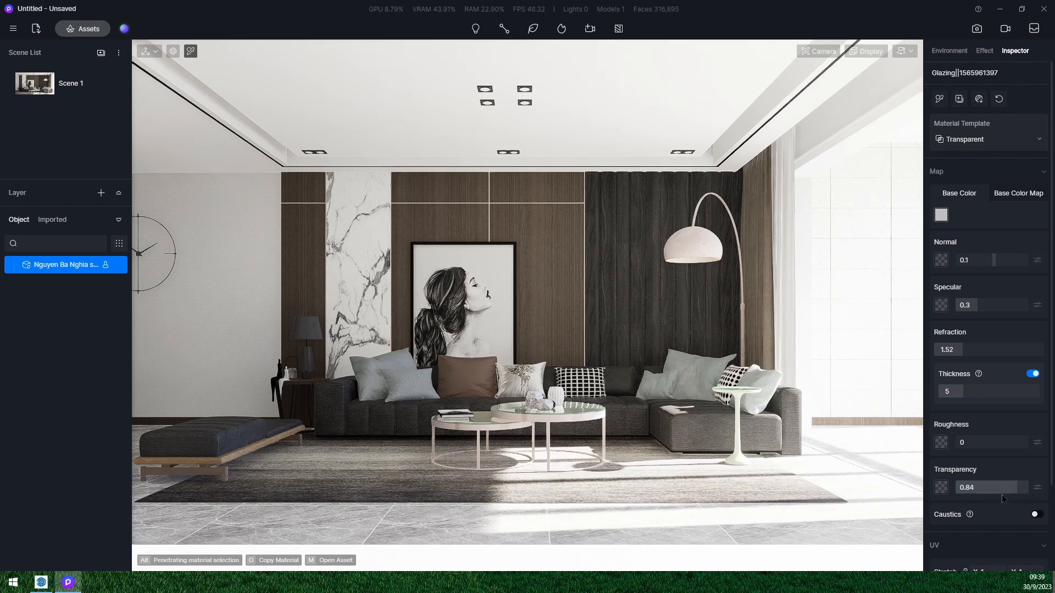
{"action": "mouse_move", "coordinate": [1002, 496]}
{"action": "left_mouse_down"}
{"action": "mouse_move", "coordinate": [988, 497]}
{"action": "mouse_move", "coordinate": [996, 496]}
{"action": "left_mouse_up"}
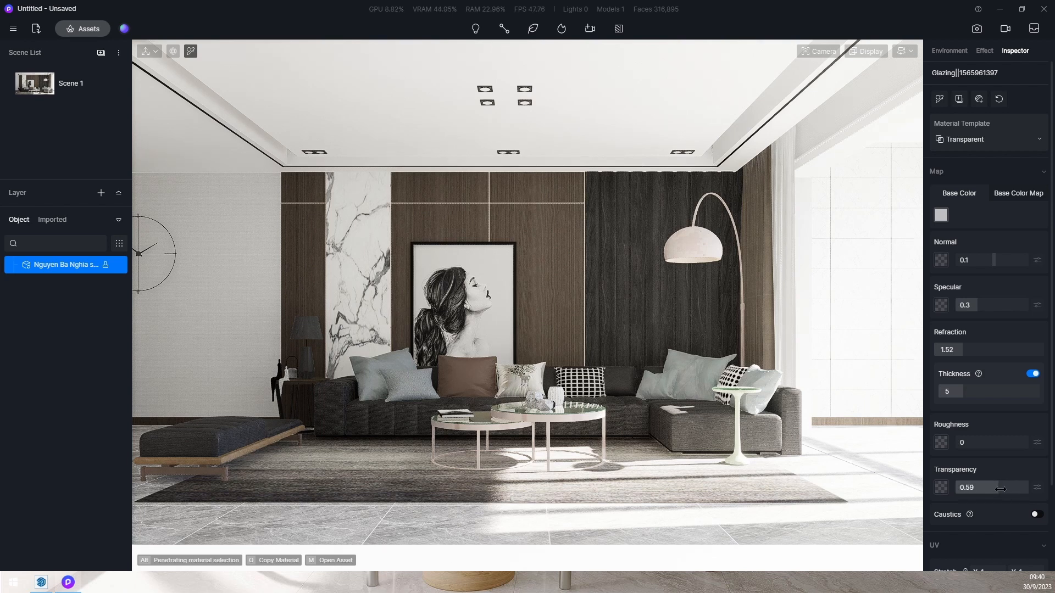
{"action": "scroll", "coordinate": [999, 489], "scroll_direction": "down", "scroll_amount": 3}
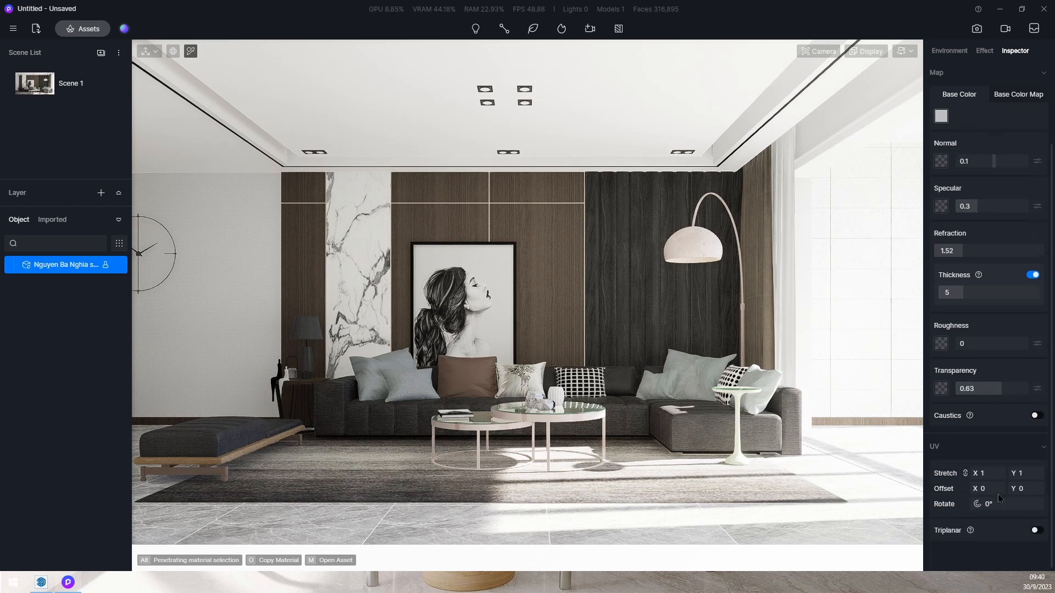
{"action": "scroll", "coordinate": [997, 483], "scroll_direction": "up", "scroll_amount": 3}
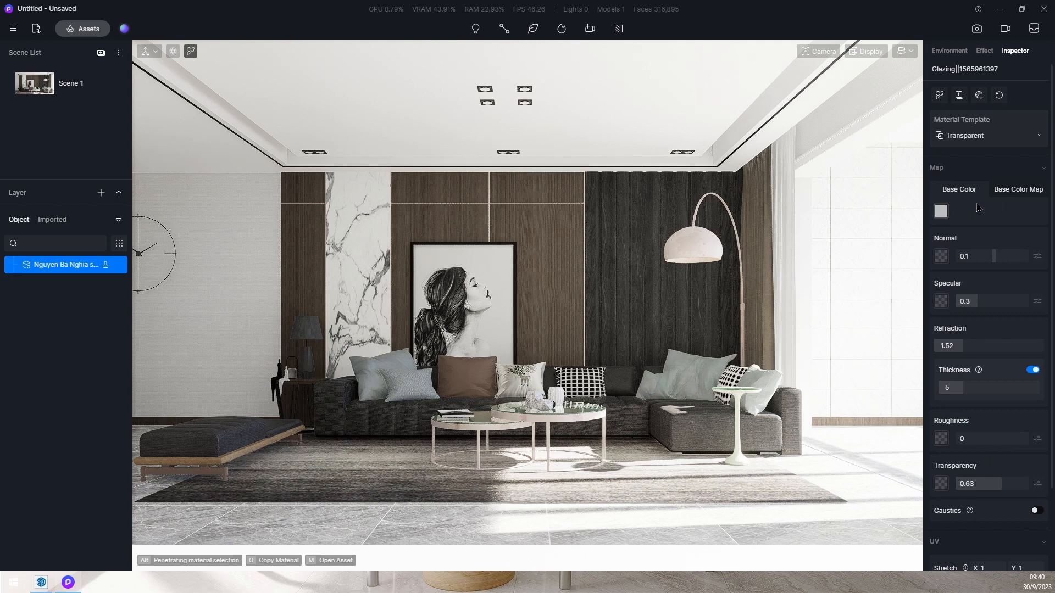
{"action": "left_click", "coordinate": [941, 211]}
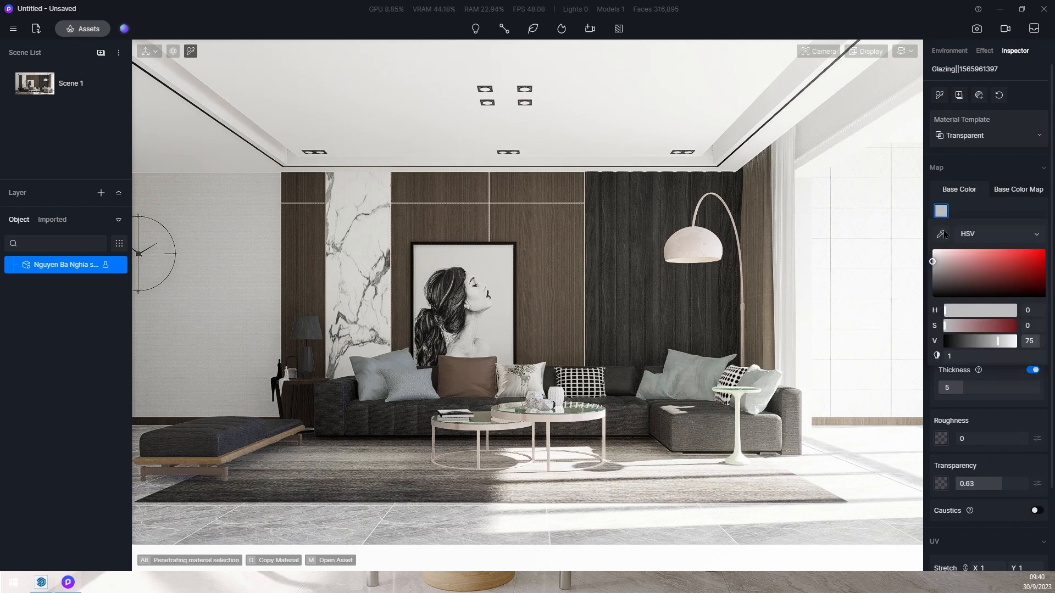
{"action": "left_click_drag", "start_coordinate": [928, 269], "coordinate": [873, 263]}
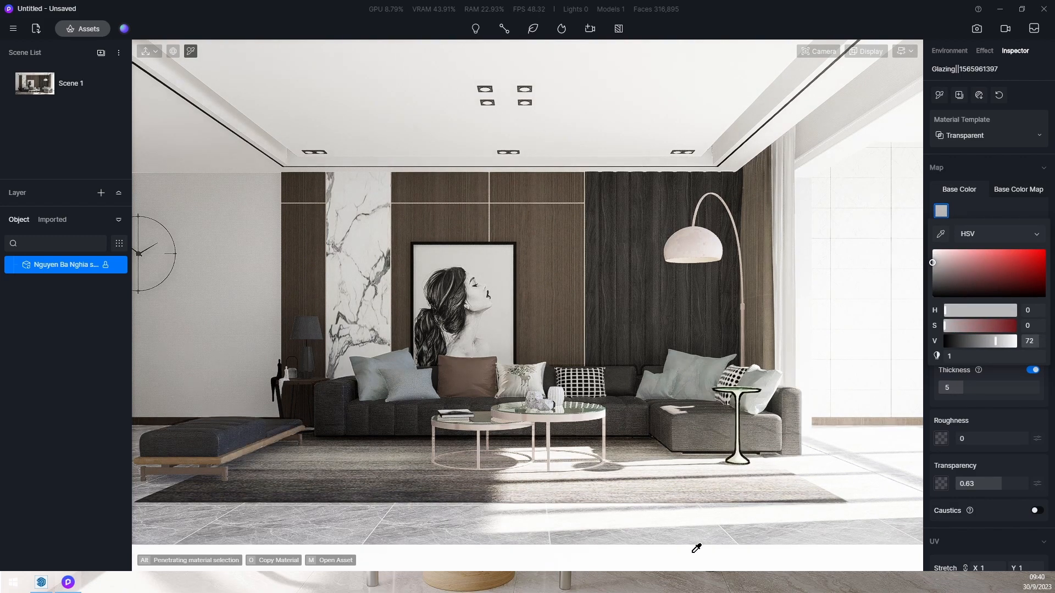
Make the coffee table frame and floor lamp metal reflective with metallic 1, roughness 0.1 and specular 0.5
{"action": "left_click", "coordinate": [565, 413]}
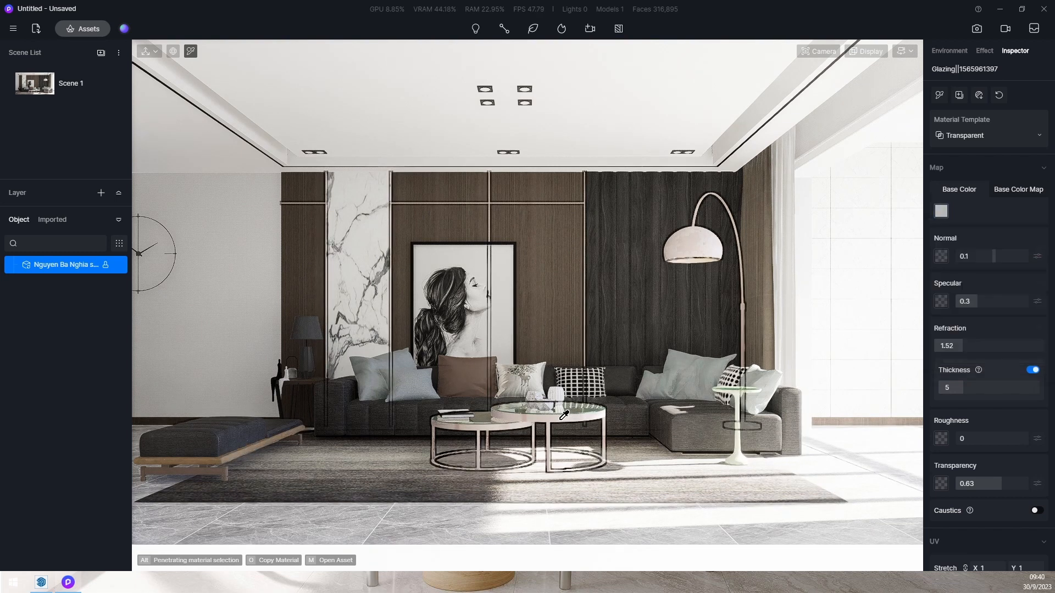
{"action": "left_click_drag", "start_coordinate": [968, 413], "coordinate": [1031, 413]}
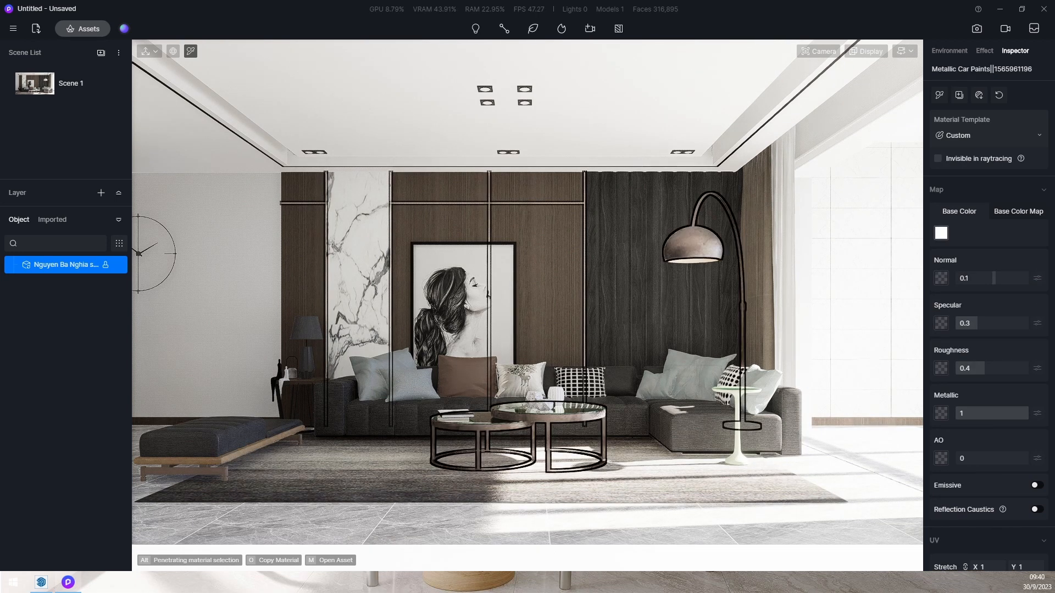
{"action": "left_click", "coordinate": [966, 368]}
{"action": "left_click", "coordinate": [963, 368]}
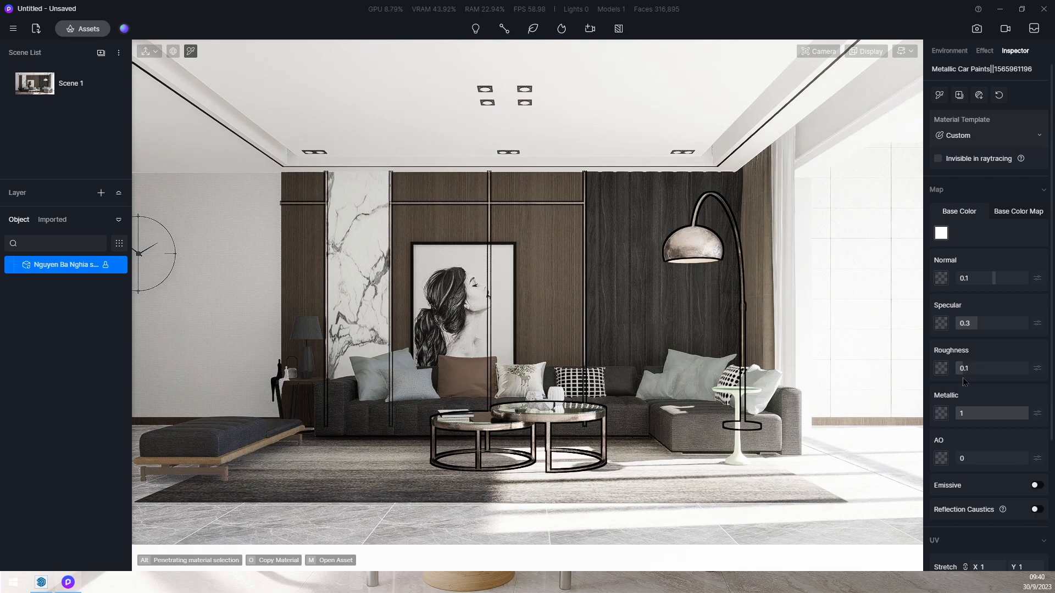
{"action": "left_click_drag", "start_coordinate": [980, 328], "coordinate": [991, 334]}
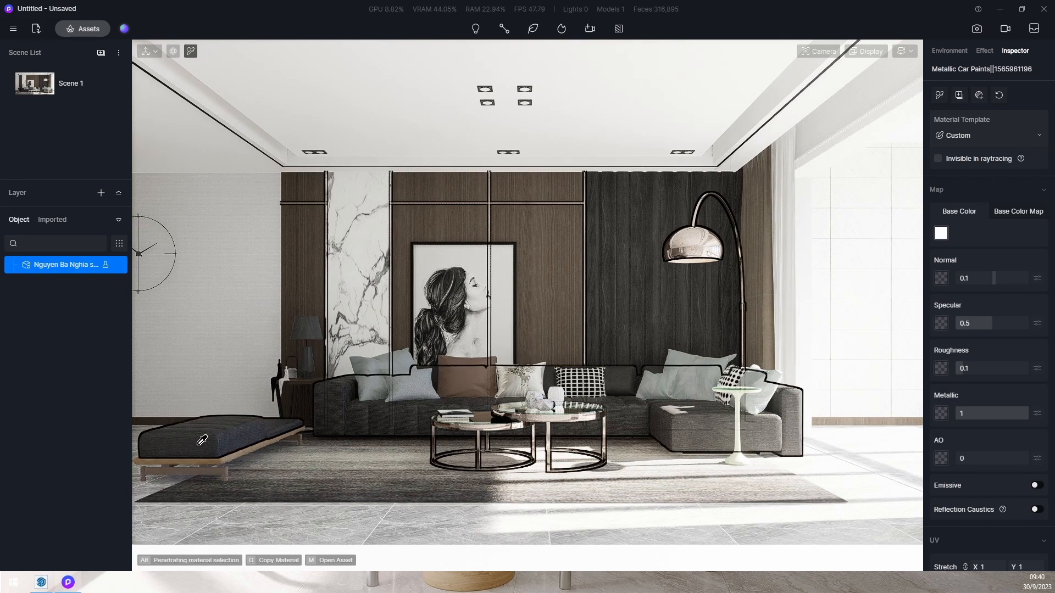
Apply the Cloth template to the dark sofa and bench upholstery and set its roughness to 0.9
{"action": "left_click", "coordinate": [211, 434]}
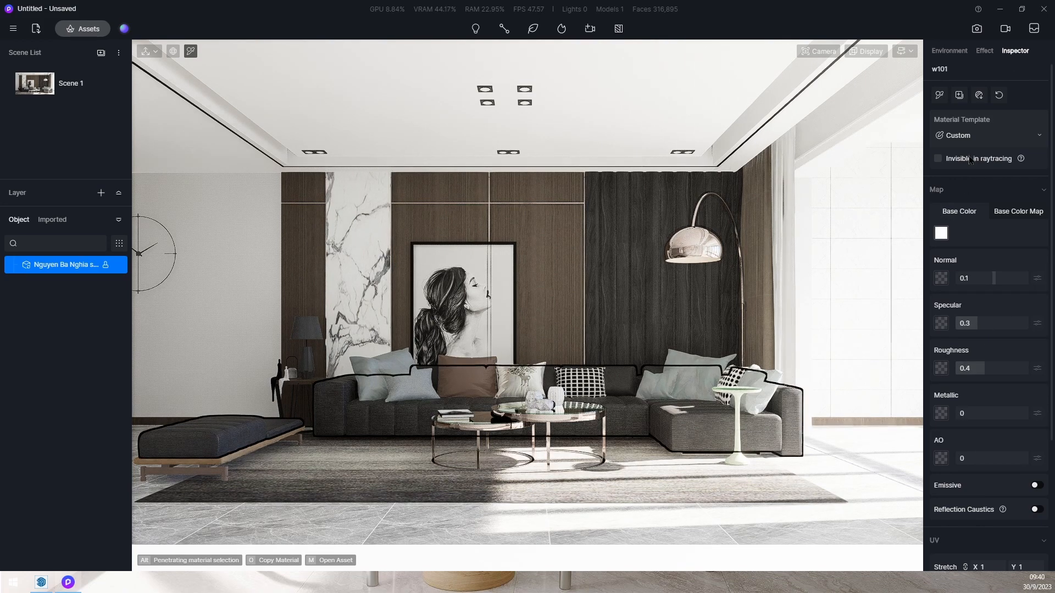
{"action": "left_click", "coordinate": [969, 136]}
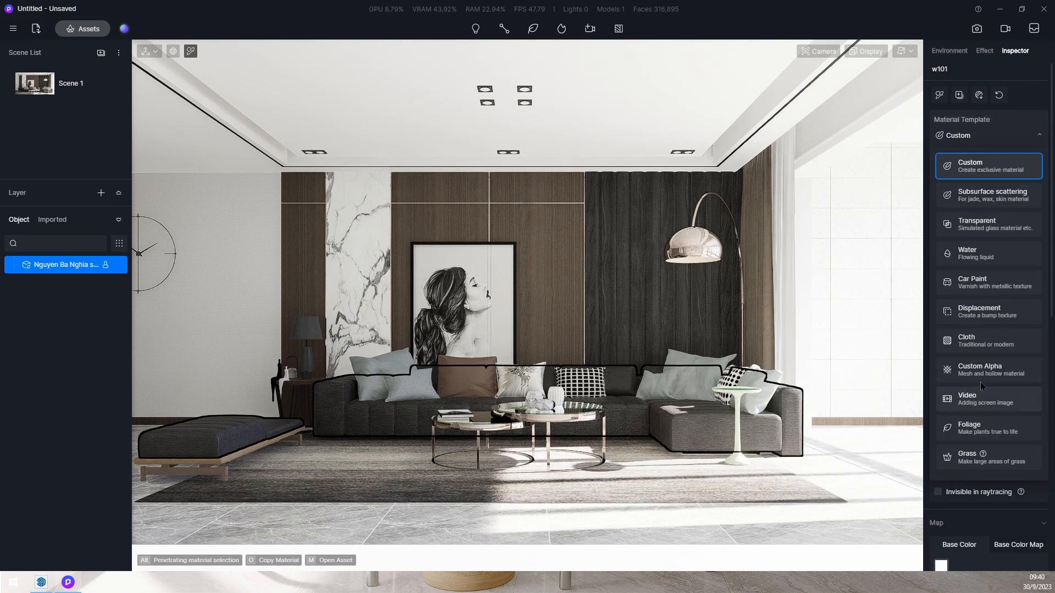
{"action": "left_click", "coordinate": [978, 341]}
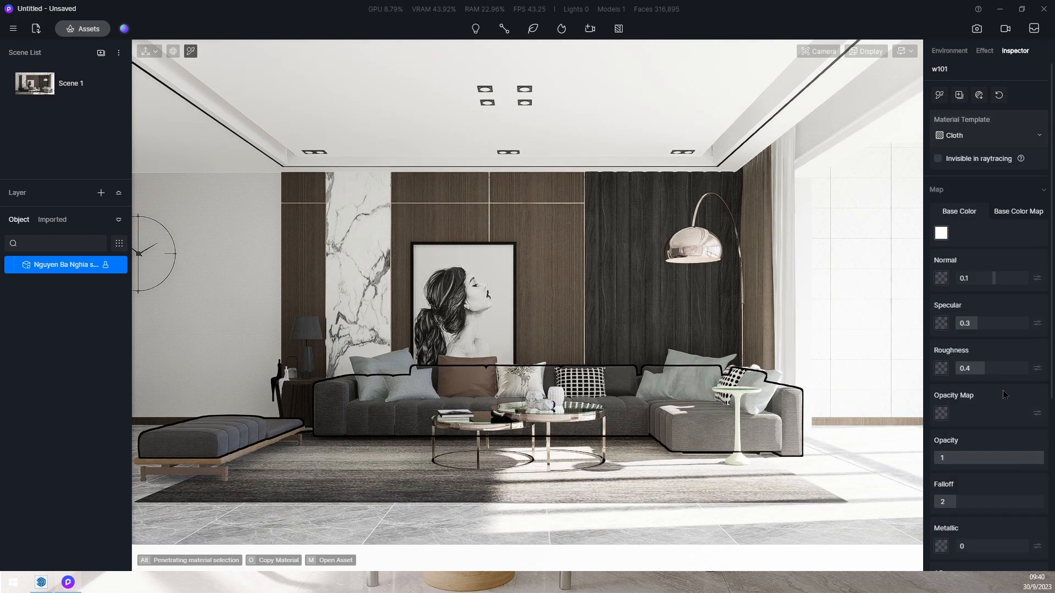
{"action": "left_click_drag", "start_coordinate": [1000, 374], "coordinate": [1021, 382]}
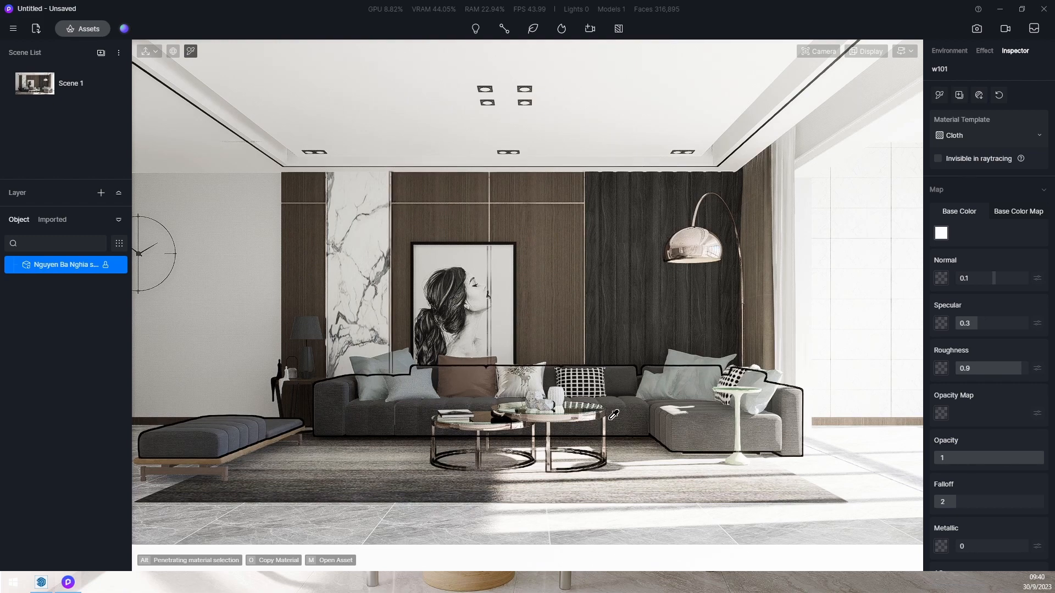
Apply the Cloth template to the large pale blue cushions' material and set its roughness to 0.91
{"action": "left_click", "coordinate": [394, 376]}
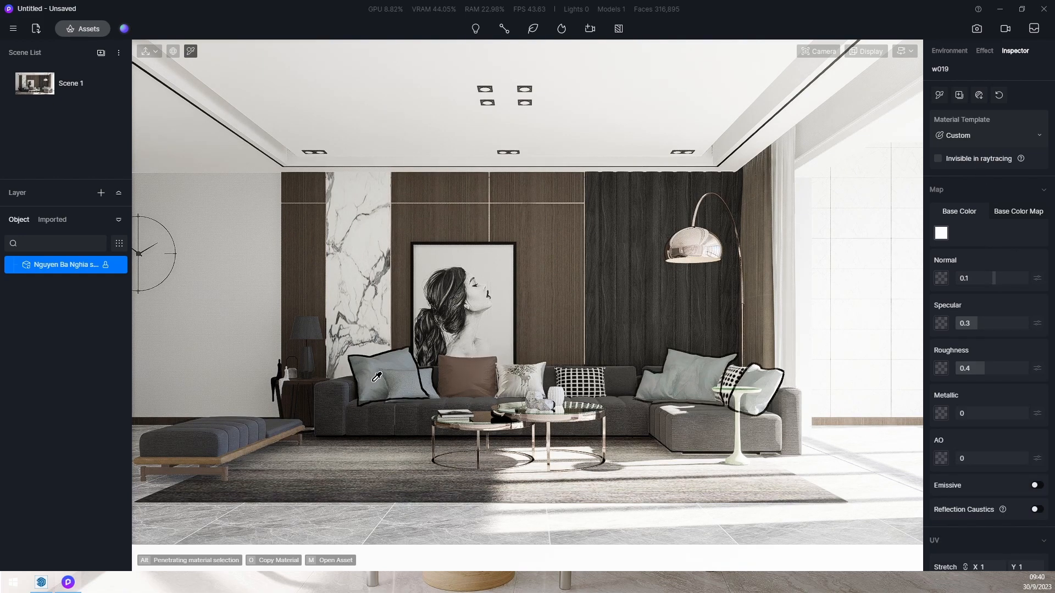
{"action": "left_click", "coordinate": [973, 136]}
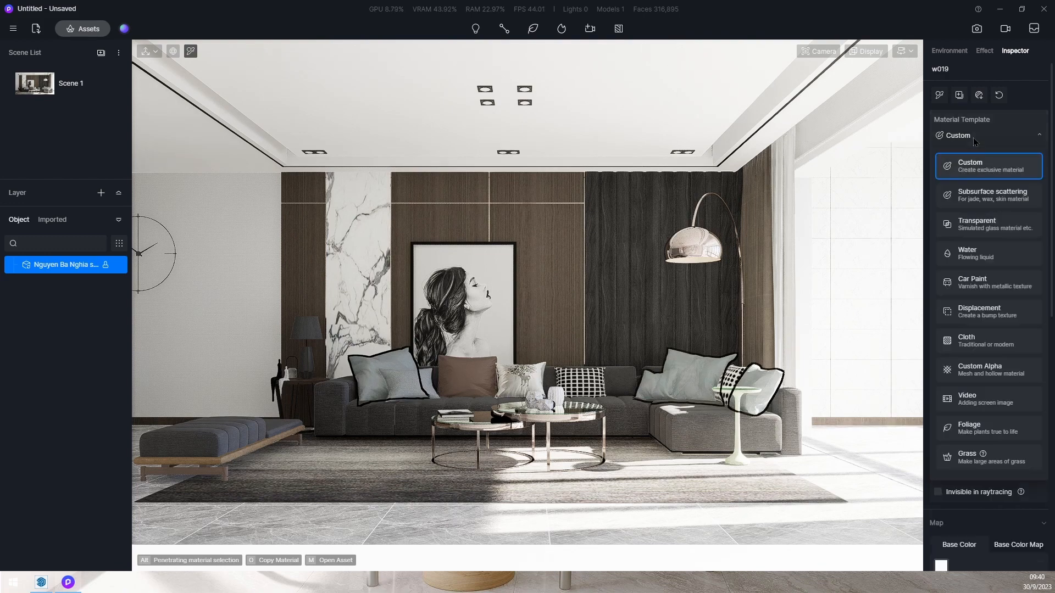
{"action": "left_click", "coordinate": [978, 336]}
{"action": "left_click", "coordinate": [1014, 375]}
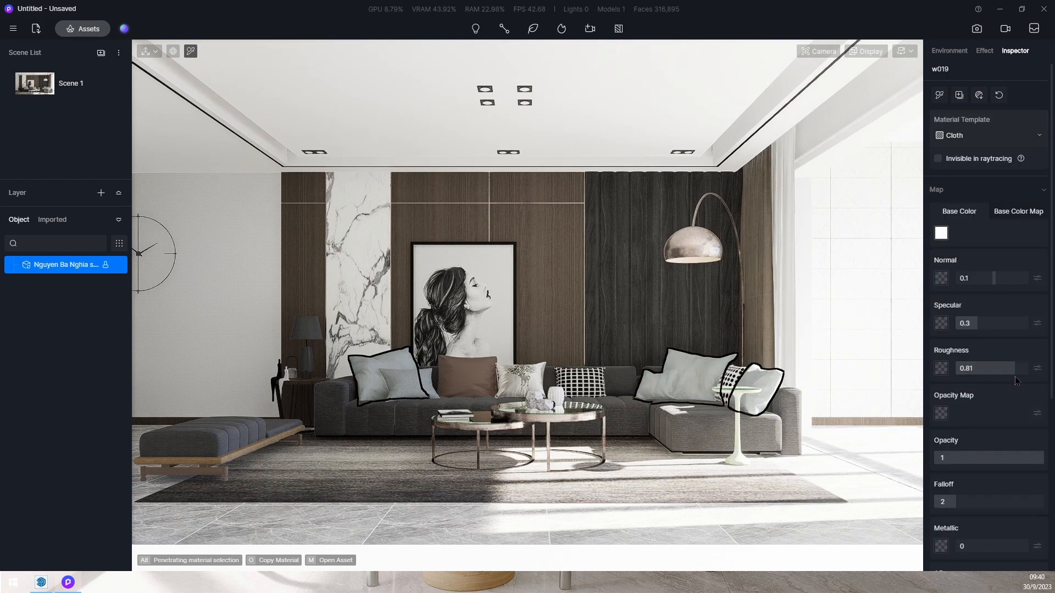
{"action": "left_click", "coordinate": [1022, 377]}
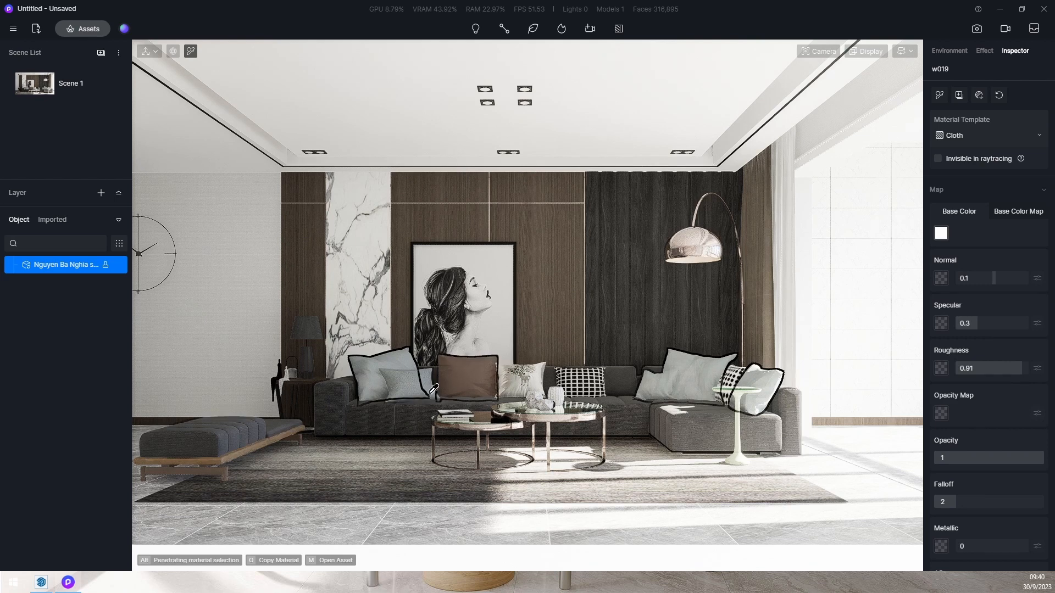
Apply the Cloth template to the small light blue cushion in front and raise its roughness to 0.85
{"action": "left_click", "coordinate": [416, 383]}
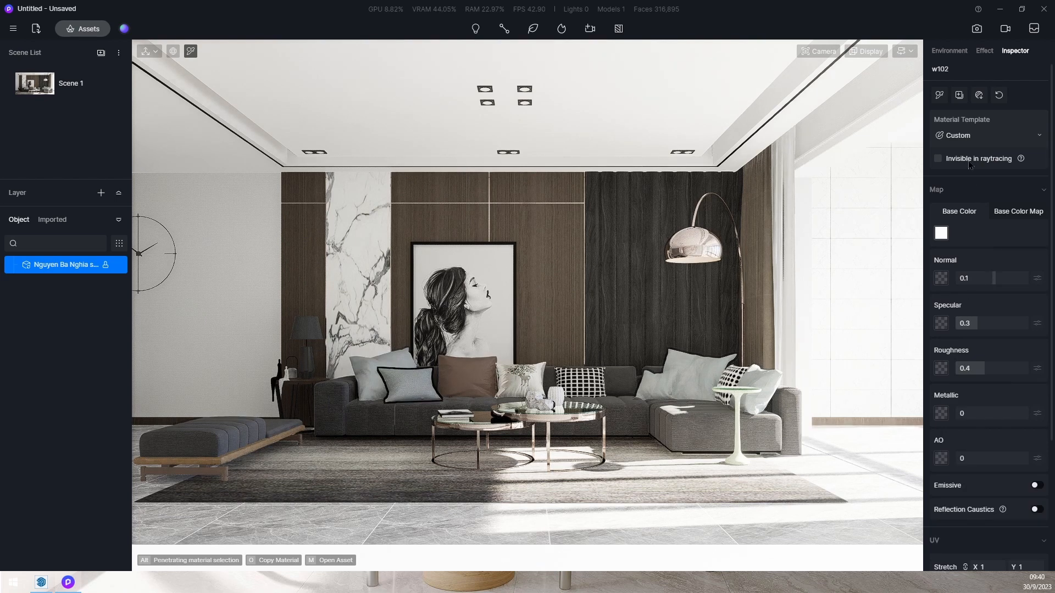
{"action": "left_click", "coordinate": [970, 138]}
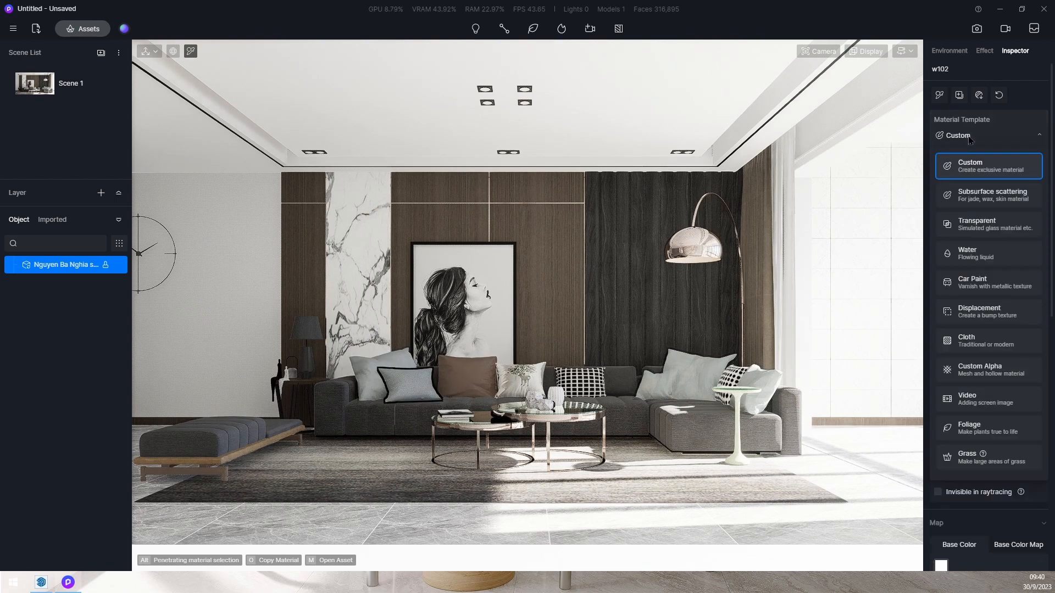
{"action": "left_click", "coordinate": [985, 340]}
{"action": "left_click_drag", "start_coordinate": [980, 371], "coordinate": [1020, 381]}
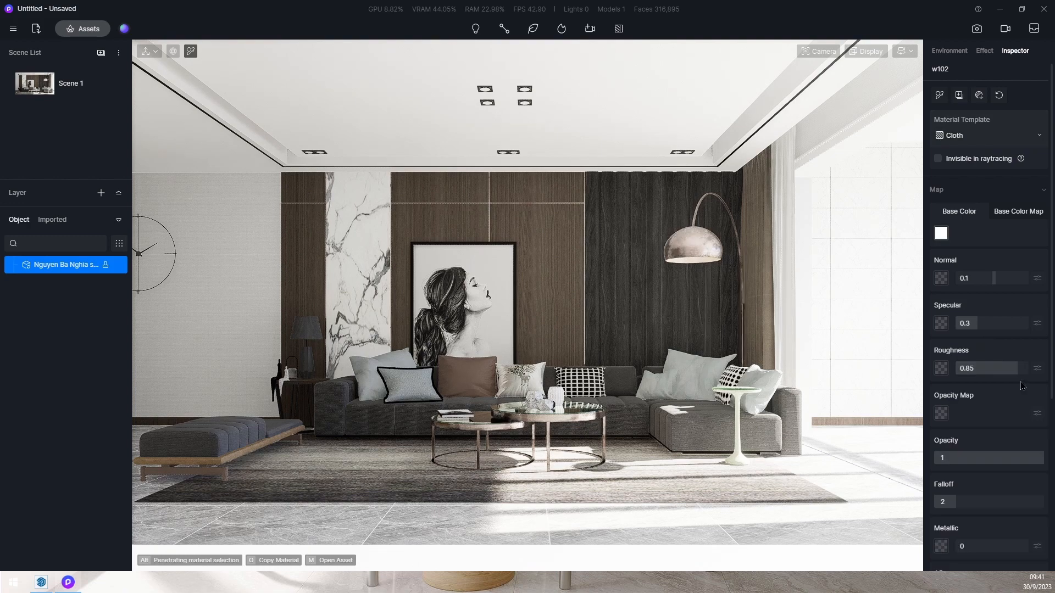
Try the Cloth template with a roughness of 0.36 on the brown leather cushion
{"action": "left_click", "coordinate": [467, 379]}
{"action": "left_click", "coordinate": [967, 140]}
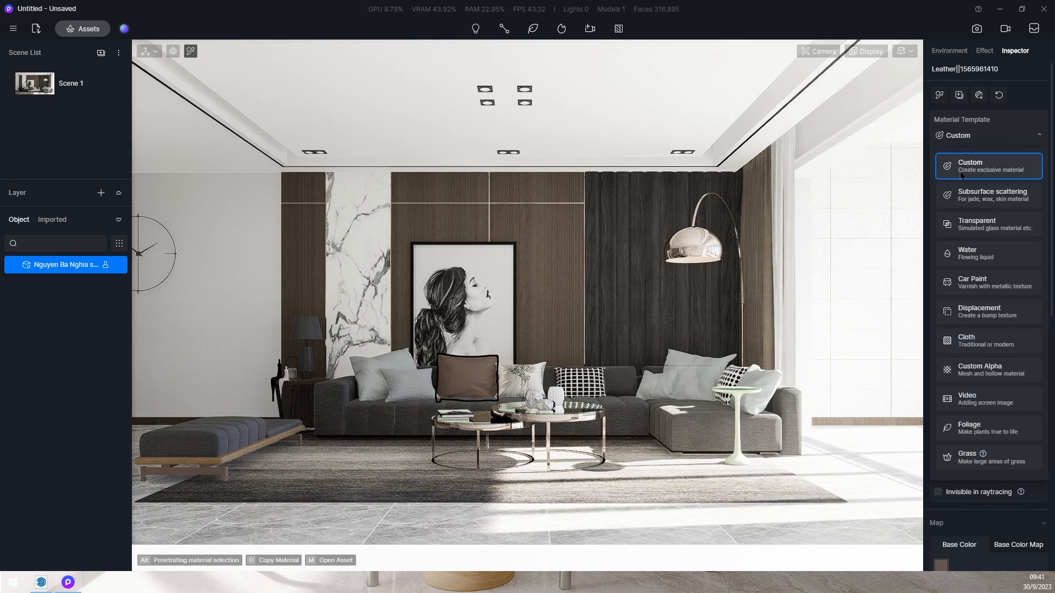
{"action": "left_click", "coordinate": [977, 337]}
{"action": "mouse_move", "coordinate": [980, 370]}
{"action": "left_mouse_down"}
{"action": "mouse_move", "coordinate": [1013, 373]}
{"action": "mouse_move", "coordinate": [981, 374]}
{"action": "left_mouse_up"}
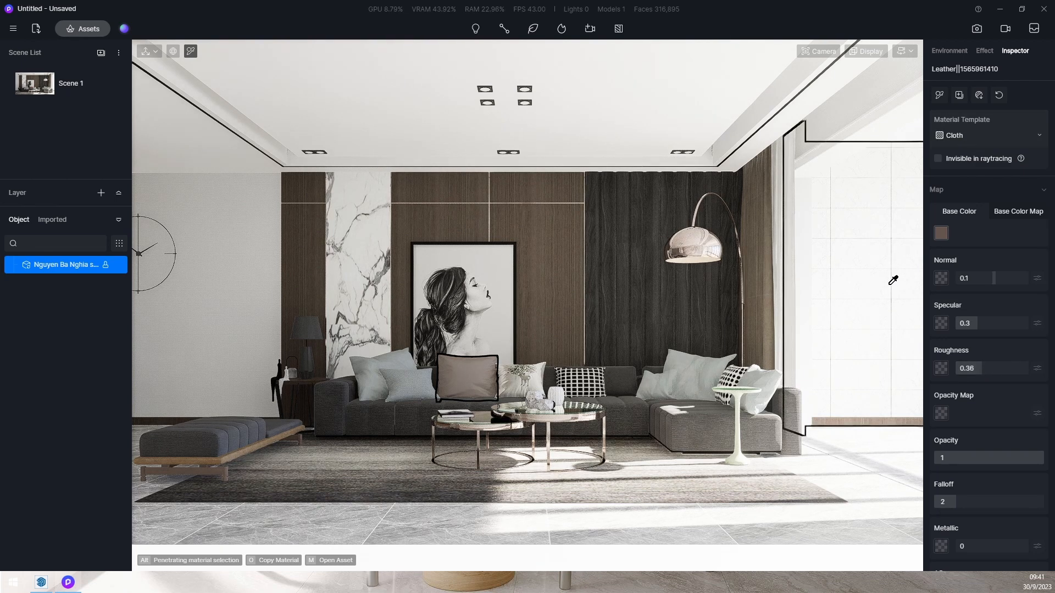
{"action": "left_click", "coordinate": [854, 284]}
{"action": "key", "text": "Escape"}
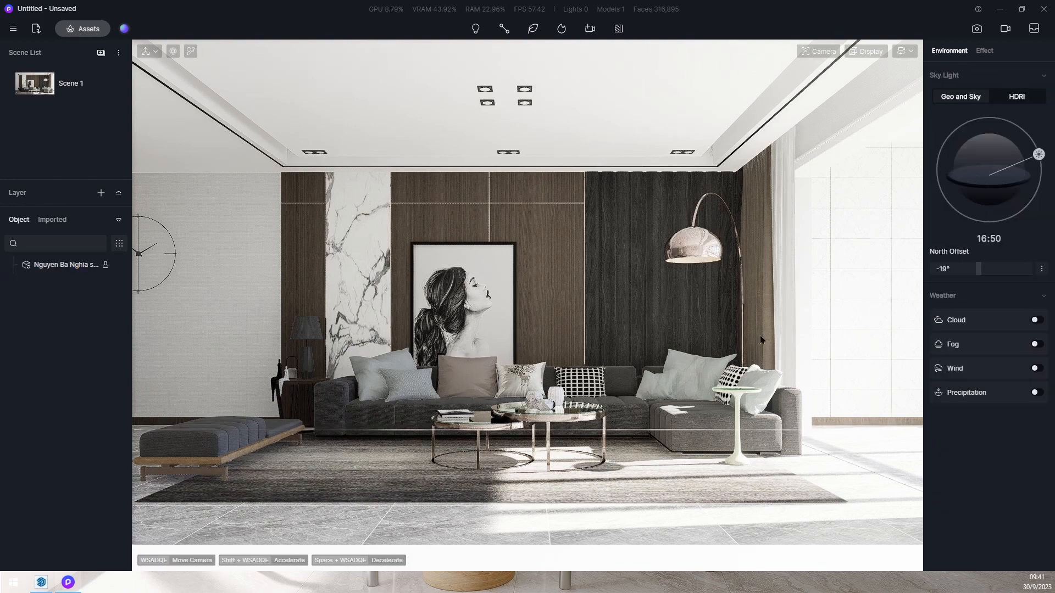
Return the brown leather cushion's material to the Custom template and set its roughness to 0.3
{"action": "left_click", "coordinate": [474, 370]}
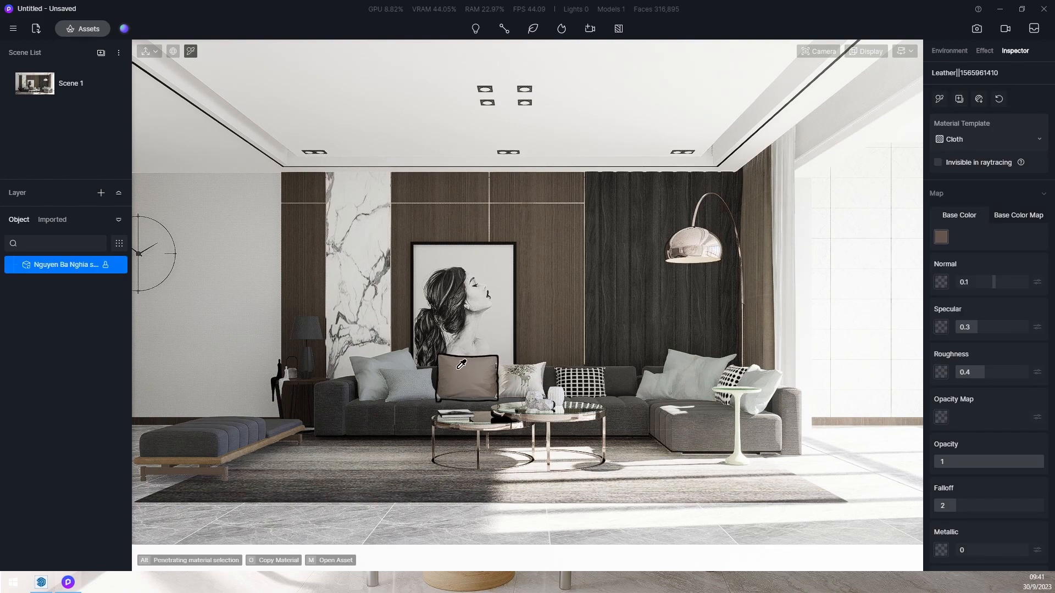
{"action": "left_click", "coordinate": [981, 143]}
{"action": "left_click", "coordinate": [987, 169]}
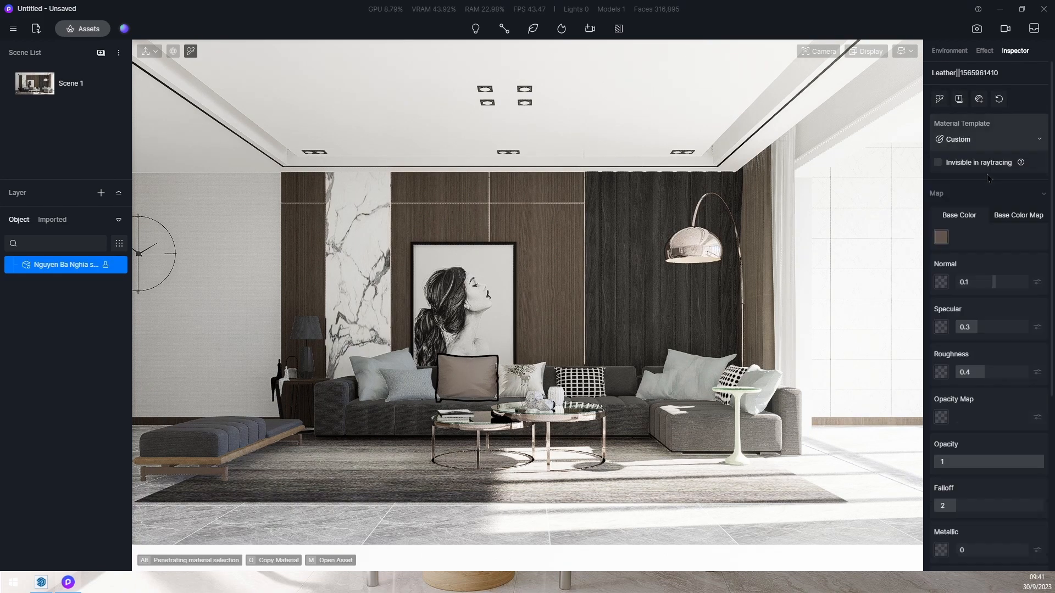
{"action": "mouse_move", "coordinate": [977, 370]}
{"action": "left_mouse_down"}
{"action": "mouse_move", "coordinate": [969, 382]}
{"action": "mouse_move", "coordinate": [978, 380]}
{"action": "left_mouse_up"}
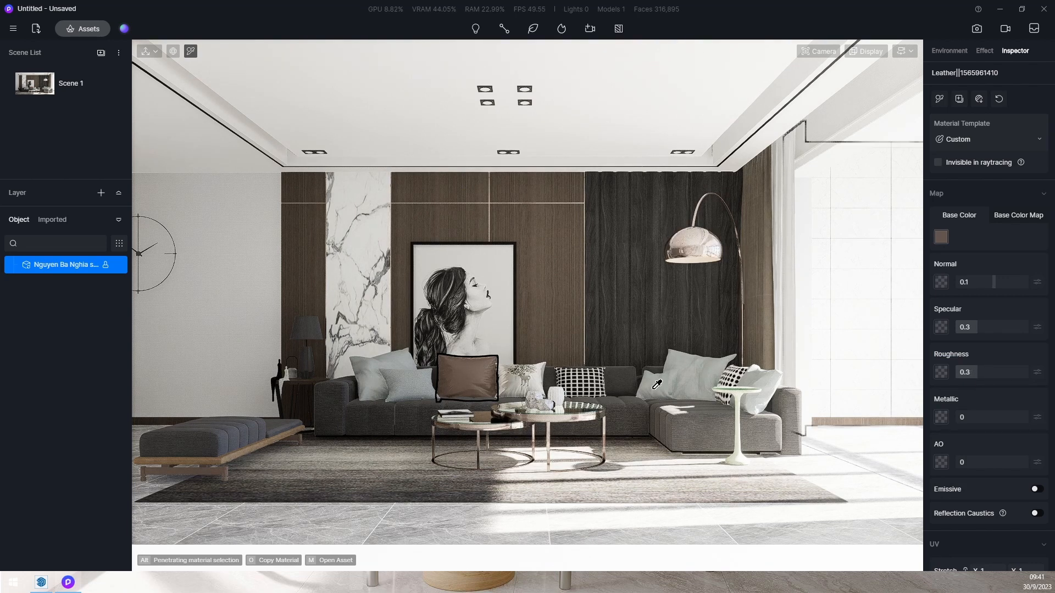
Apply the Cloth material template to the white floral-print cushion beside the brown leather one
{"action": "left_click", "coordinate": [529, 380]}
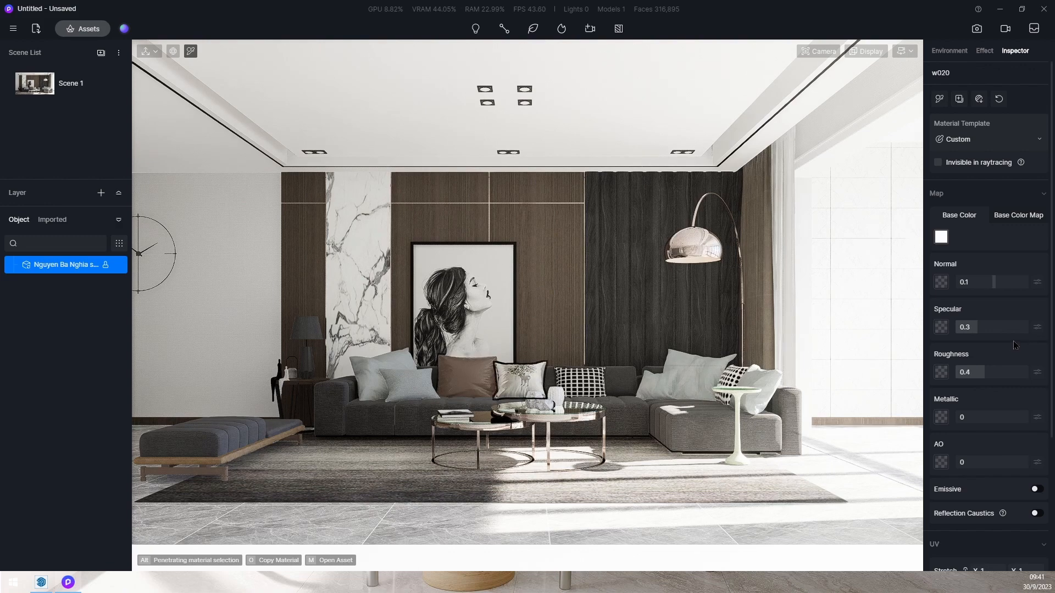
{"action": "left_click", "coordinate": [967, 142]}
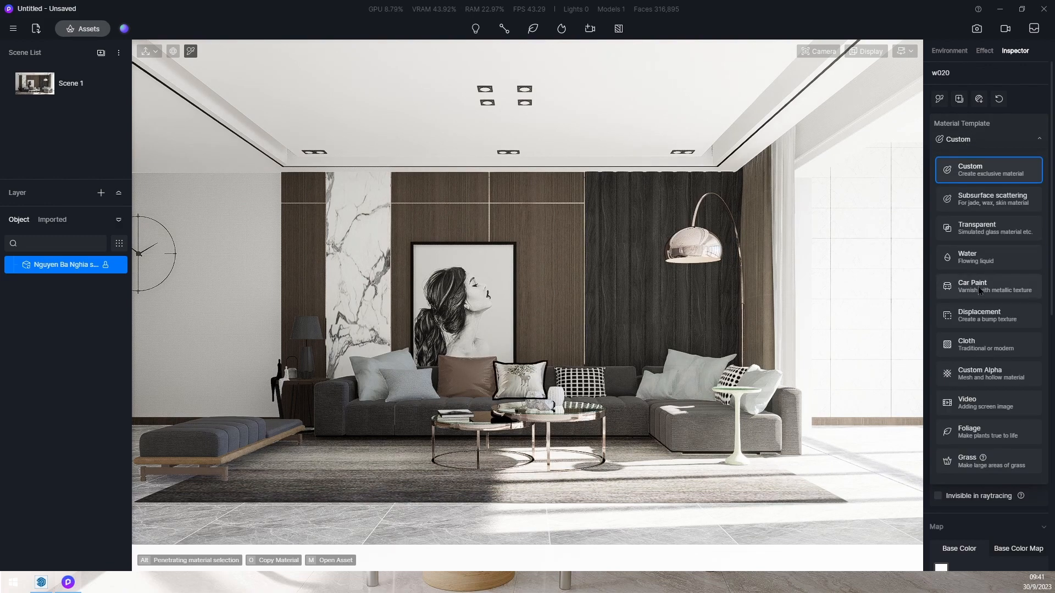
{"action": "left_click", "coordinate": [967, 344]}
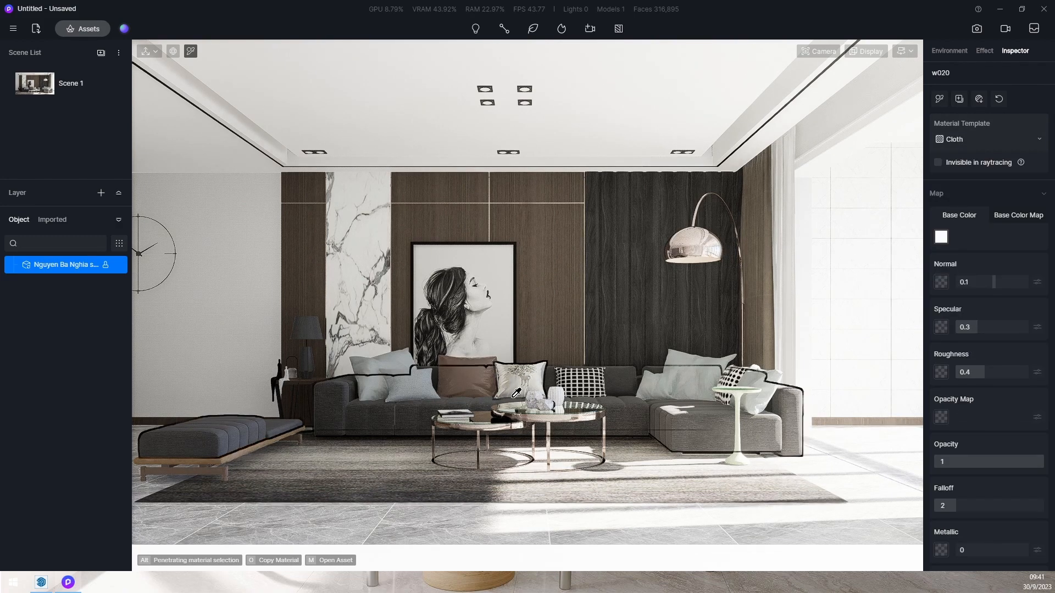
Apply the Cloth template to the black-and-white checked cushion at the sofa's middle and set its roughness to 0.84
{"action": "left_click", "coordinate": [876, 269]}
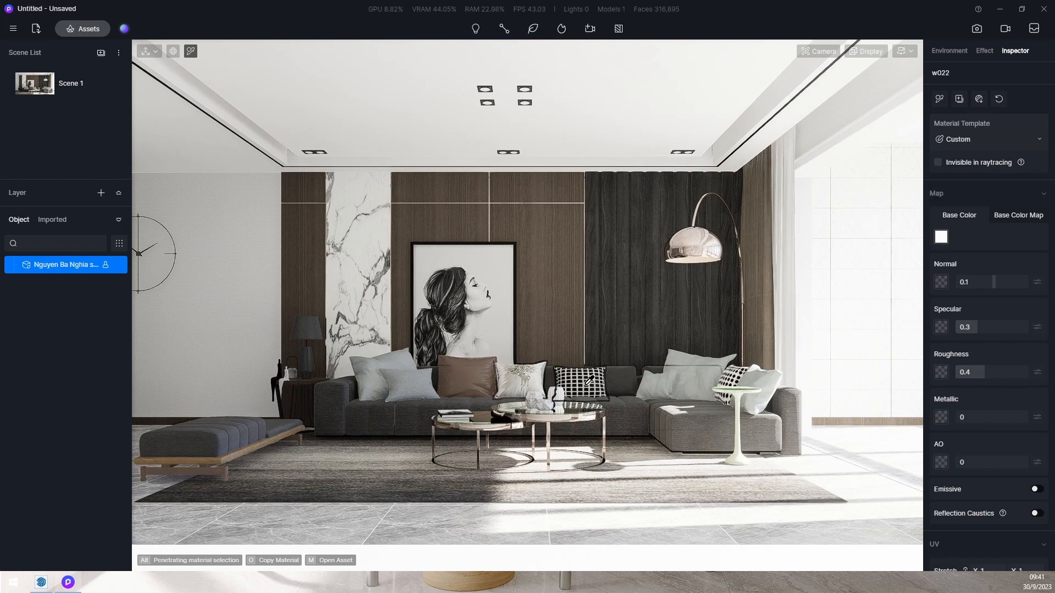
{"action": "left_click", "coordinate": [975, 140]}
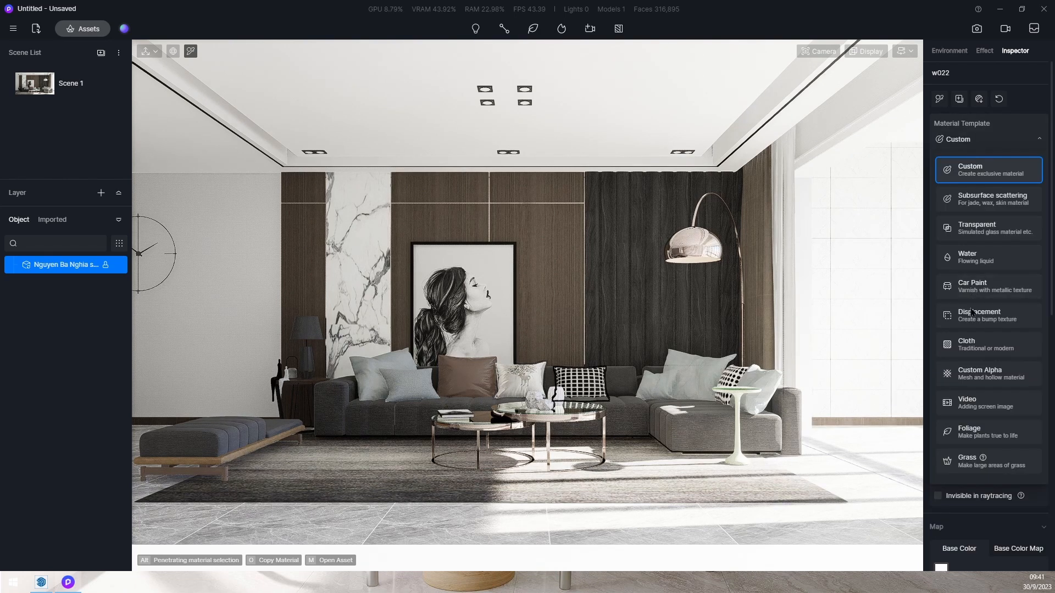
{"action": "left_click", "coordinate": [971, 344]}
{"action": "left_click_drag", "start_coordinate": [982, 378], "coordinate": [1020, 384]}
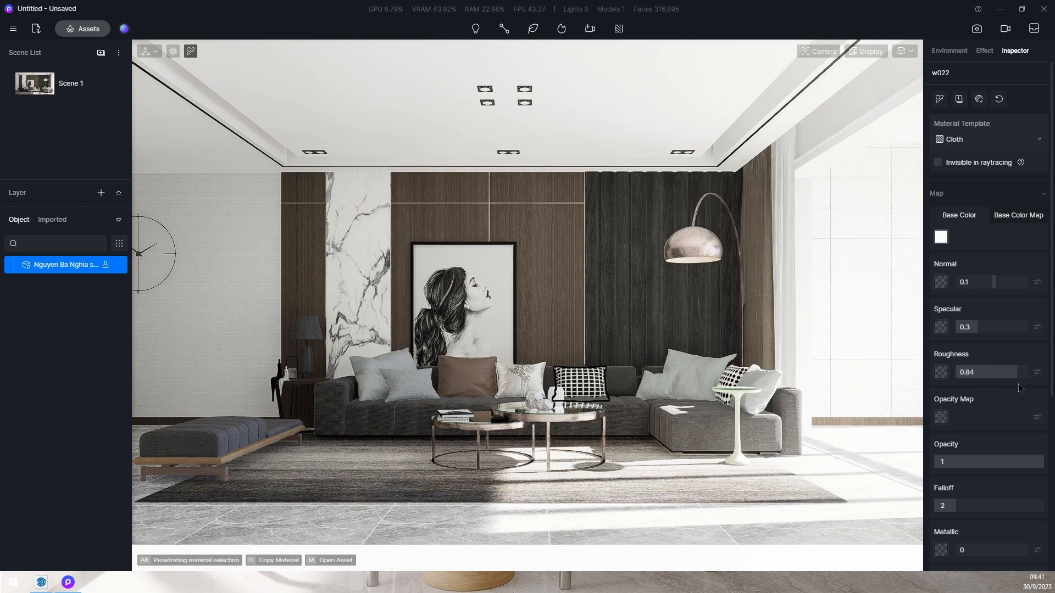
Apply the Cloth template to the black-and-white patterned cushion behind the side table and set its roughness to 0.88
{"action": "left_click", "coordinate": [671, 383]}
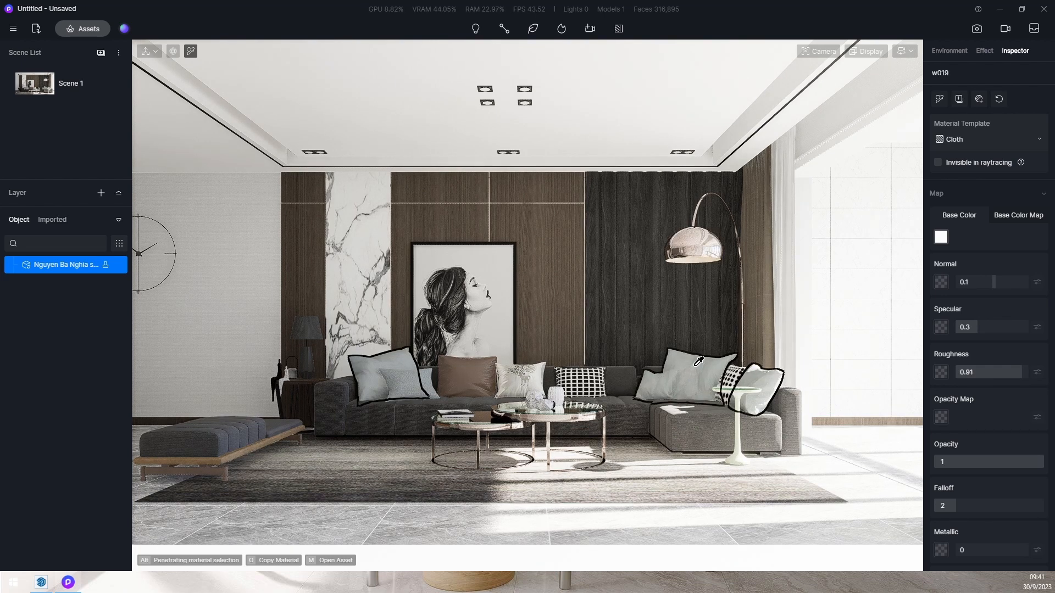
{"action": "left_click", "coordinate": [737, 372]}
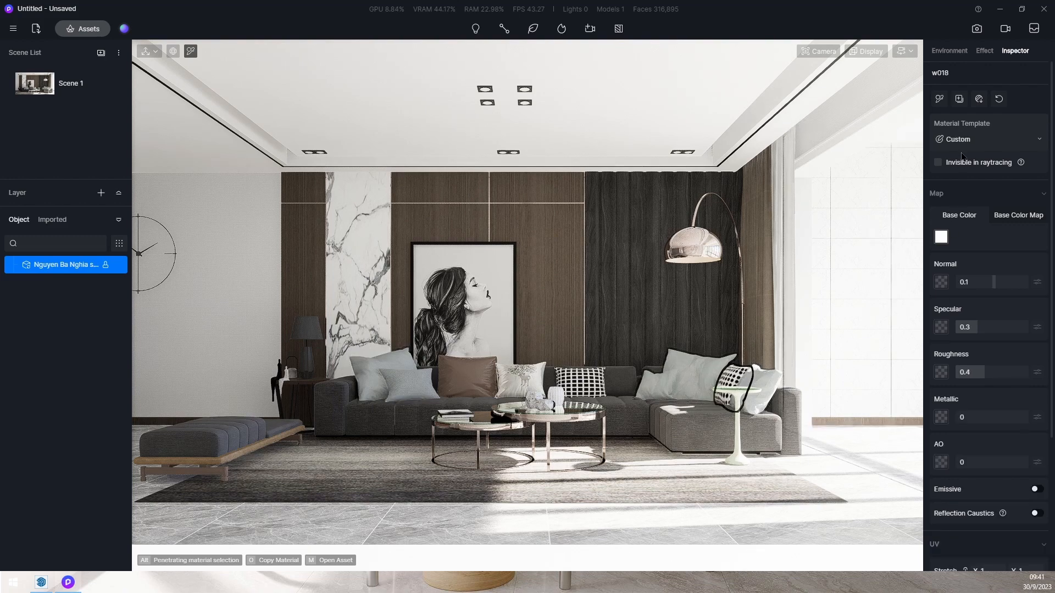
{"action": "left_click", "coordinate": [978, 139]}
{"action": "left_click", "coordinate": [981, 355]}
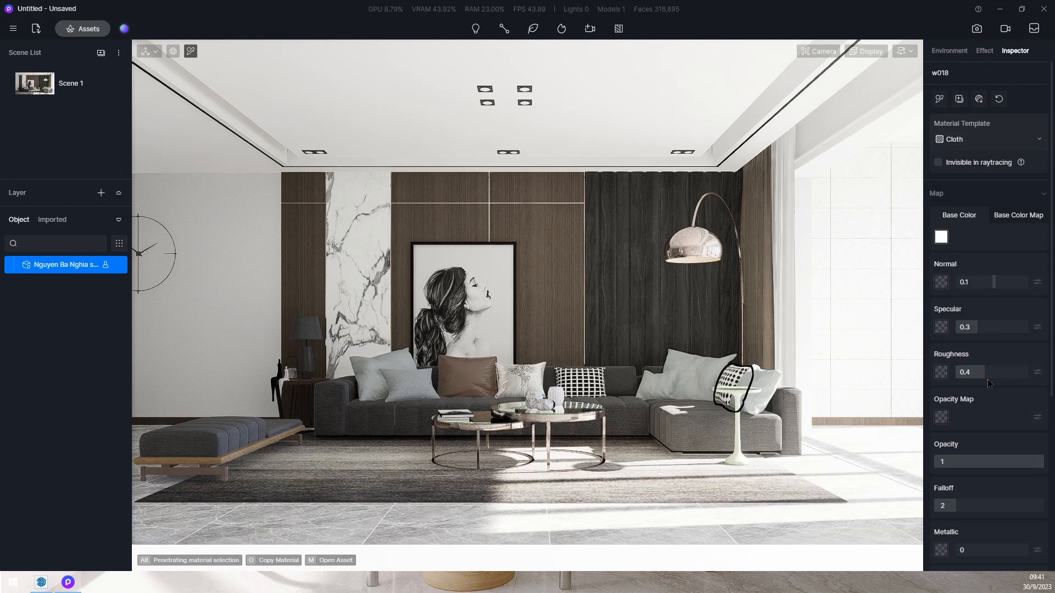
{"action": "left_click_drag", "start_coordinate": [992, 376], "coordinate": [1019, 376]}
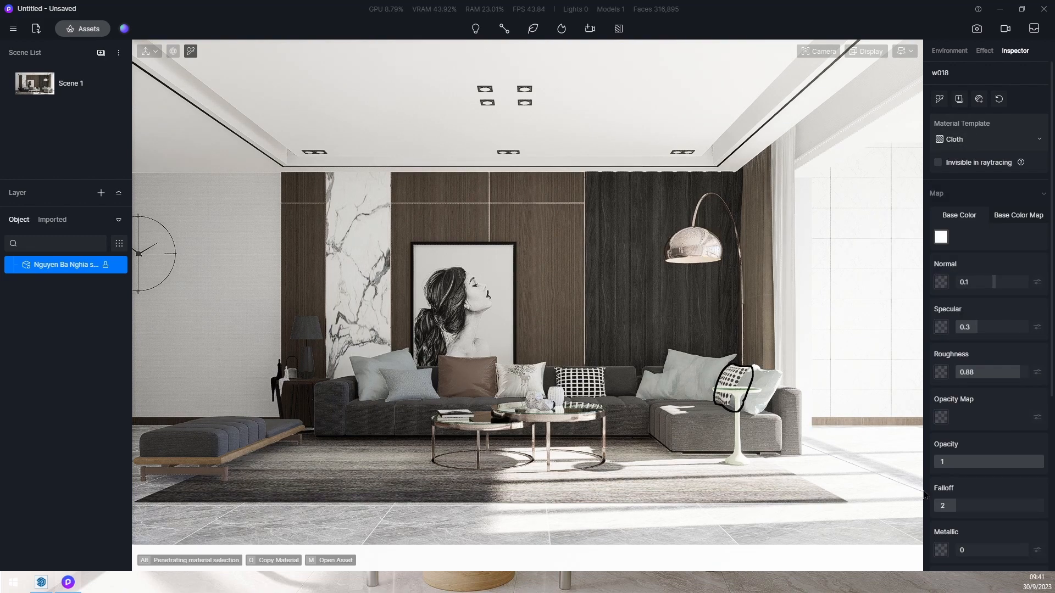
Apply the Cloth template to the rug's material and set its roughness to 0.95
{"action": "left_click", "coordinate": [777, 489]}
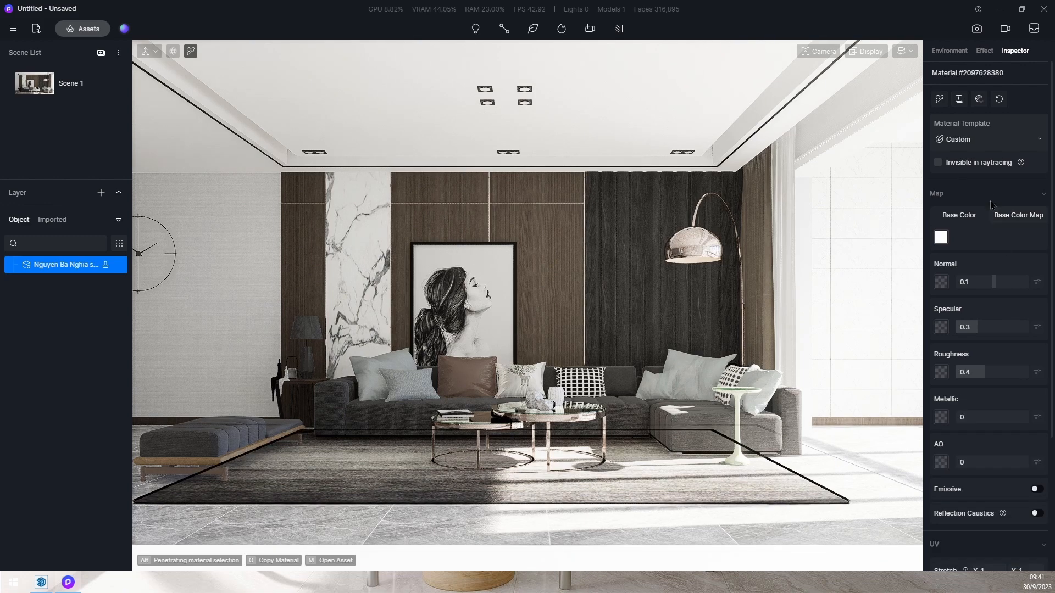
{"action": "left_click", "coordinate": [971, 147]}
{"action": "left_click", "coordinate": [971, 342]}
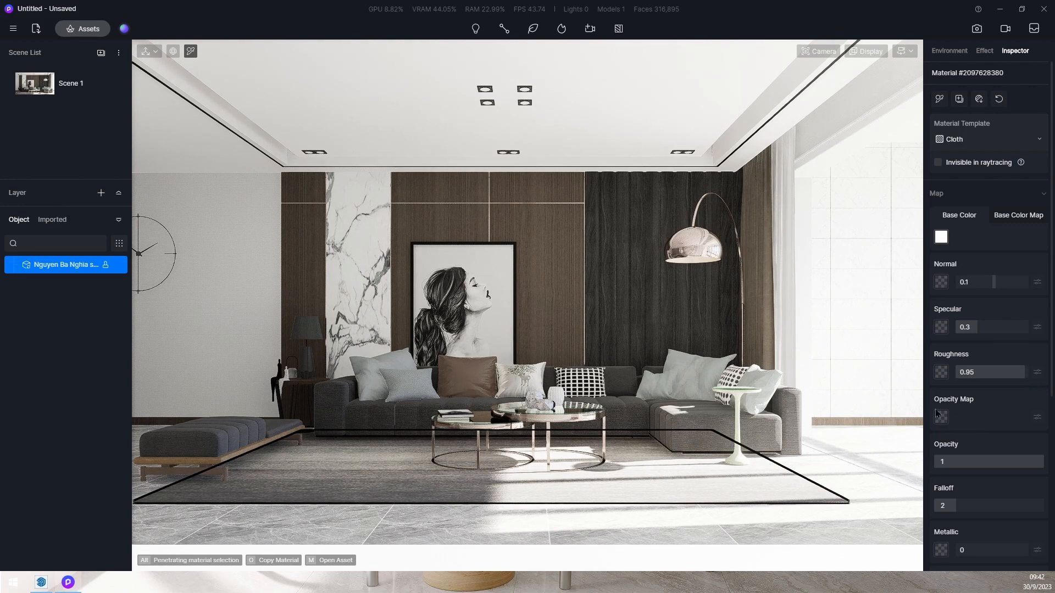
Set the marble floor's roughness to 0.15 and its specular to 0.5
{"action": "left_click", "coordinate": [448, 530]}
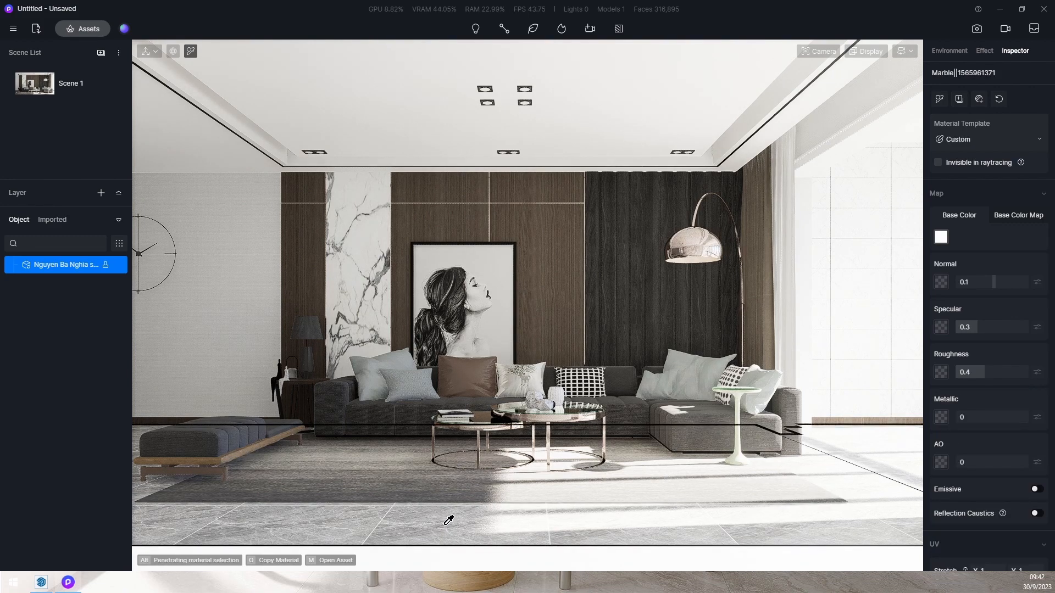
{"action": "left_click", "coordinate": [970, 372]}
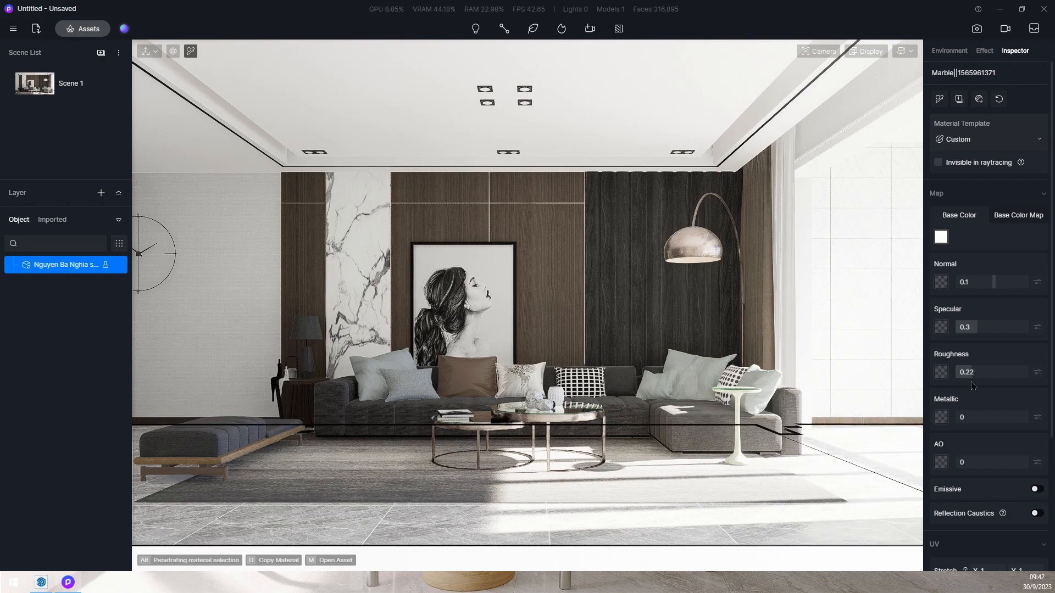
{"action": "left_click_drag", "start_coordinate": [969, 381], "coordinate": [967, 382]}
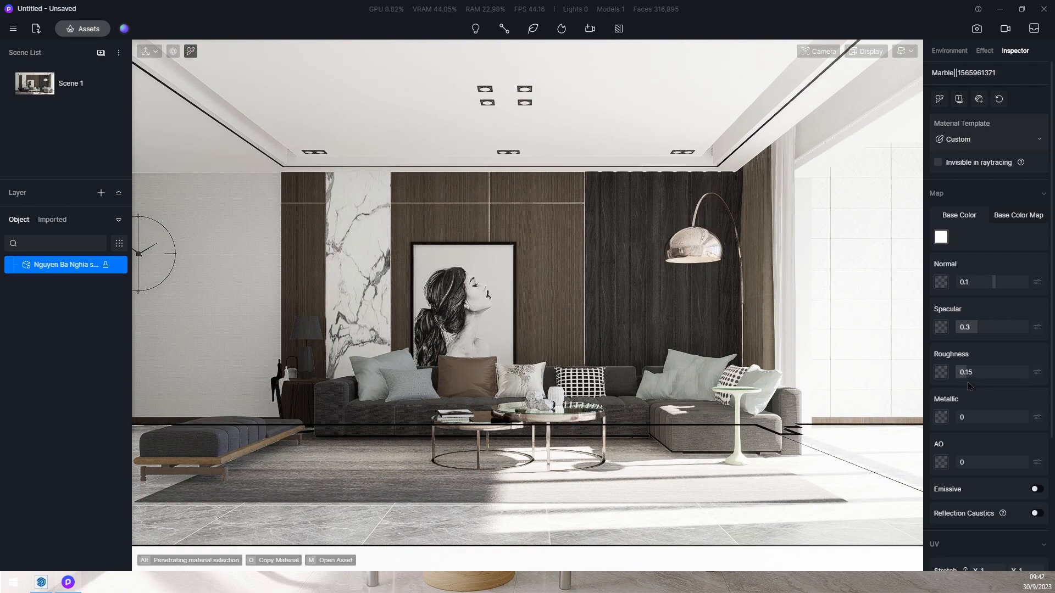
{"action": "left_click_drag", "start_coordinate": [982, 340], "coordinate": [992, 342]}
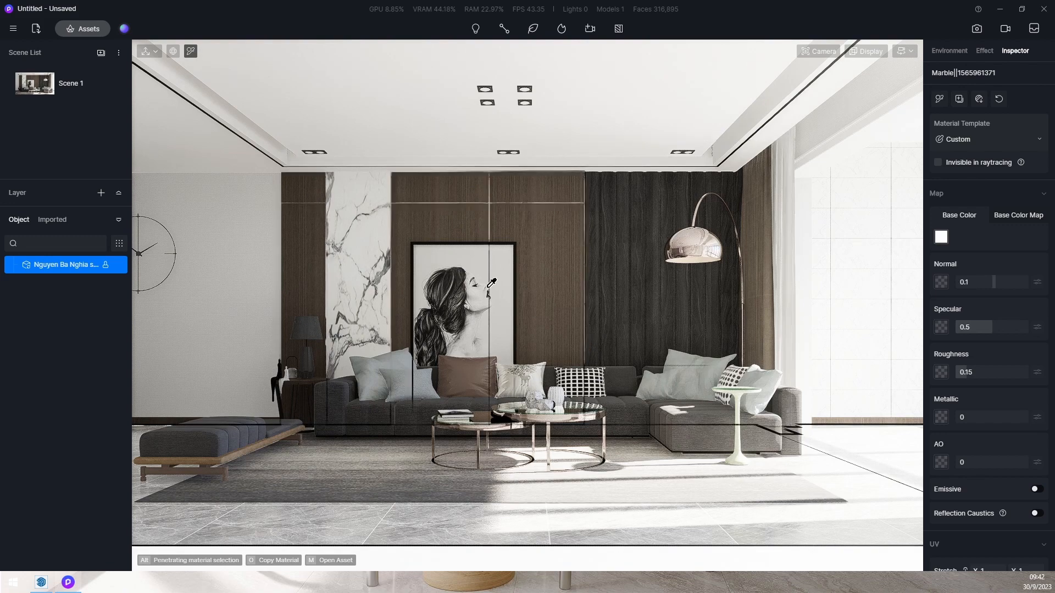
Give the black picture frame's material a roughness of 0.11, a metallic value of 0.39 and a specular of 0.47
{"action": "left_click", "coordinate": [508, 240]}
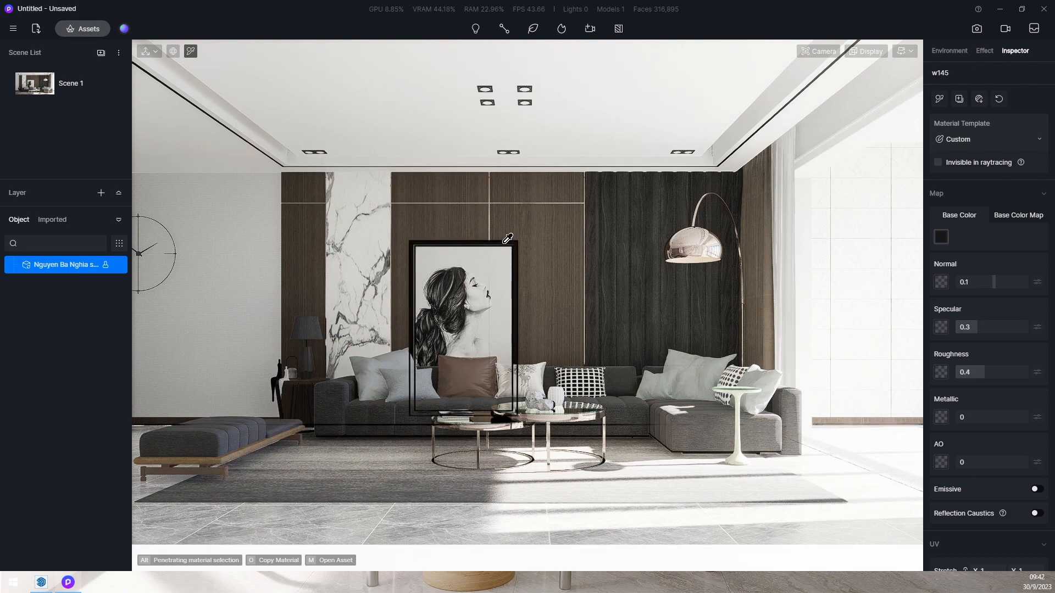
{"action": "left_click", "coordinate": [961, 372]}
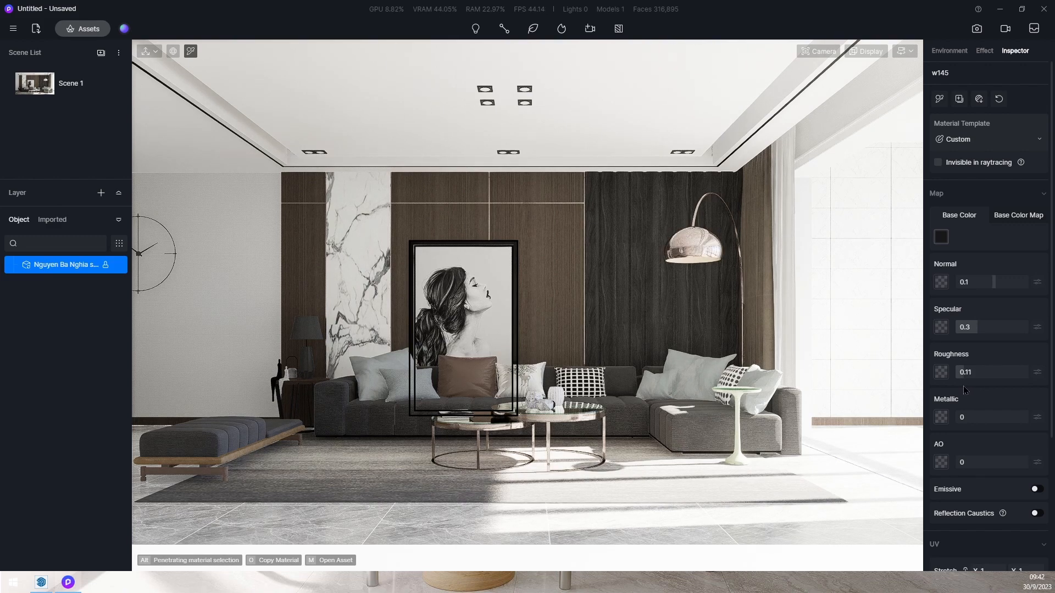
{"action": "left_click_drag", "start_coordinate": [967, 418], "coordinate": [983, 418]}
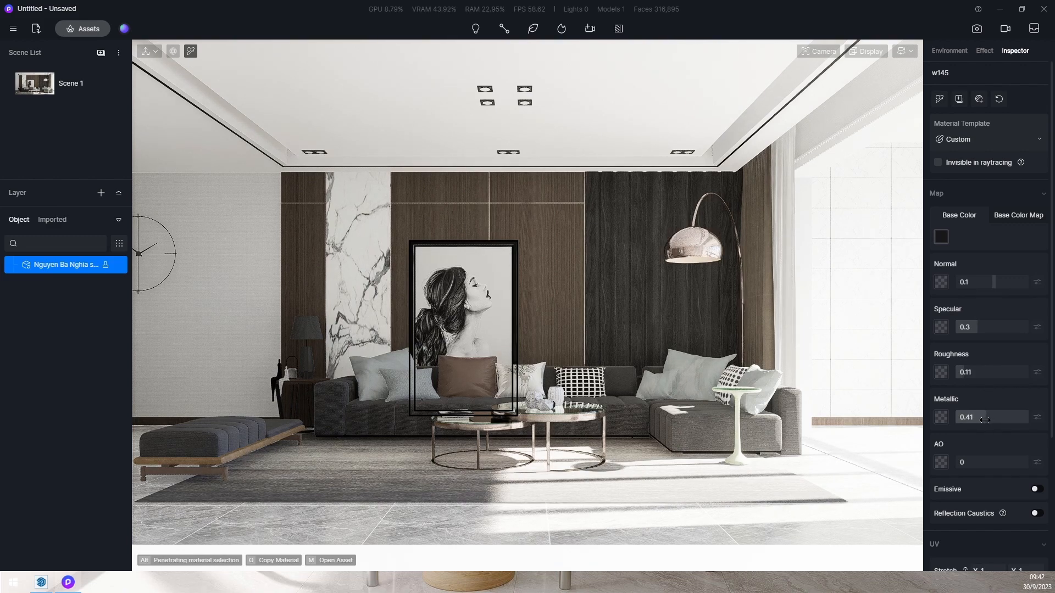
{"action": "left_click_drag", "start_coordinate": [983, 424], "coordinate": [984, 424]}
{"action": "left_click_drag", "start_coordinate": [979, 329], "coordinate": [989, 335]}
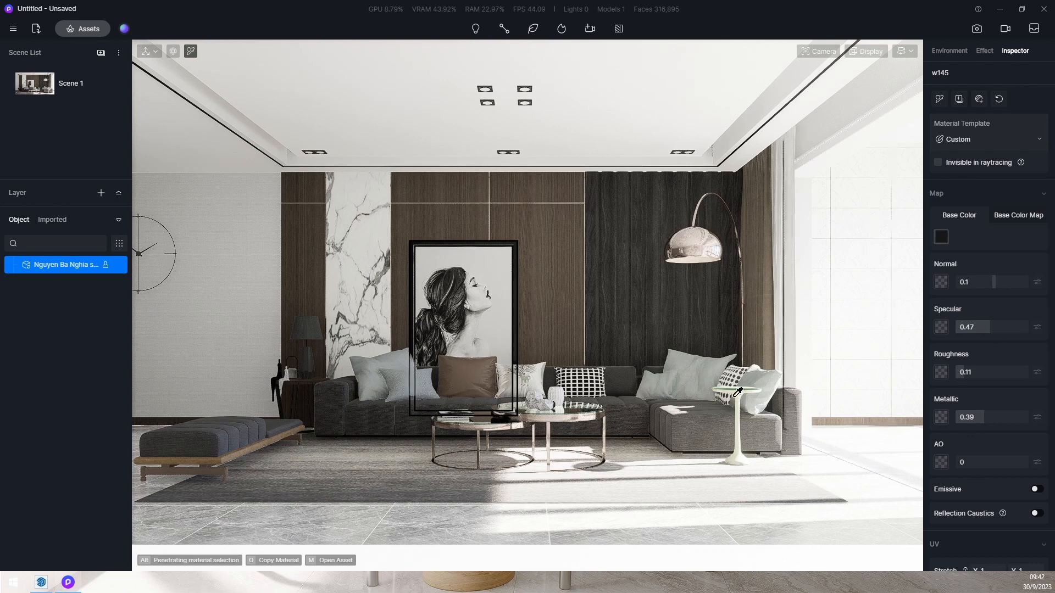
Set the white marble wall panel's roughness to 0.1 and its specular to 0.89
{"action": "left_click", "coordinate": [361, 240]}
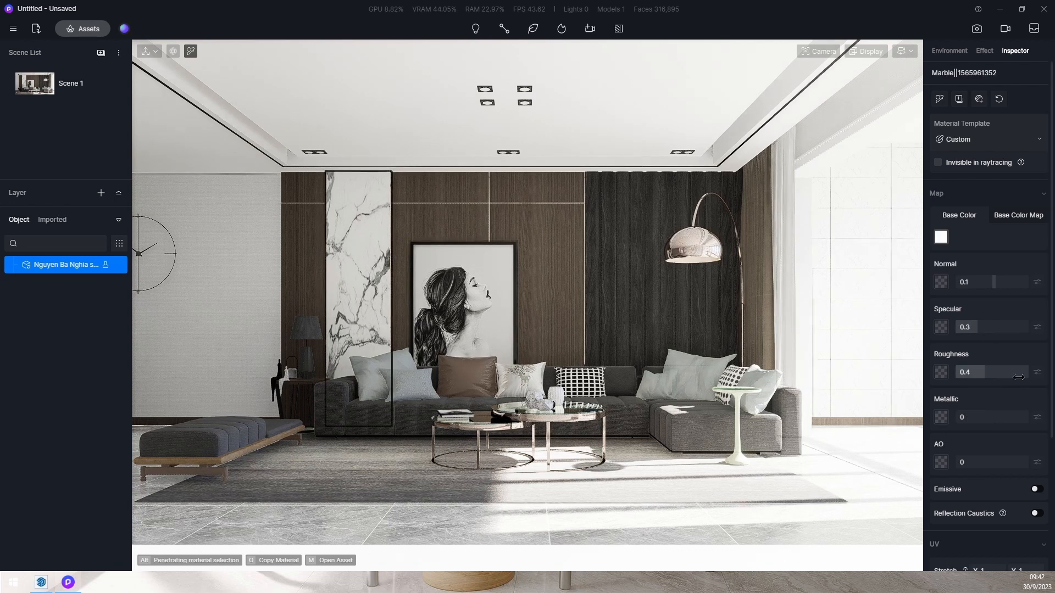
{"action": "left_click_drag", "start_coordinate": [982, 371], "coordinate": [968, 384]}
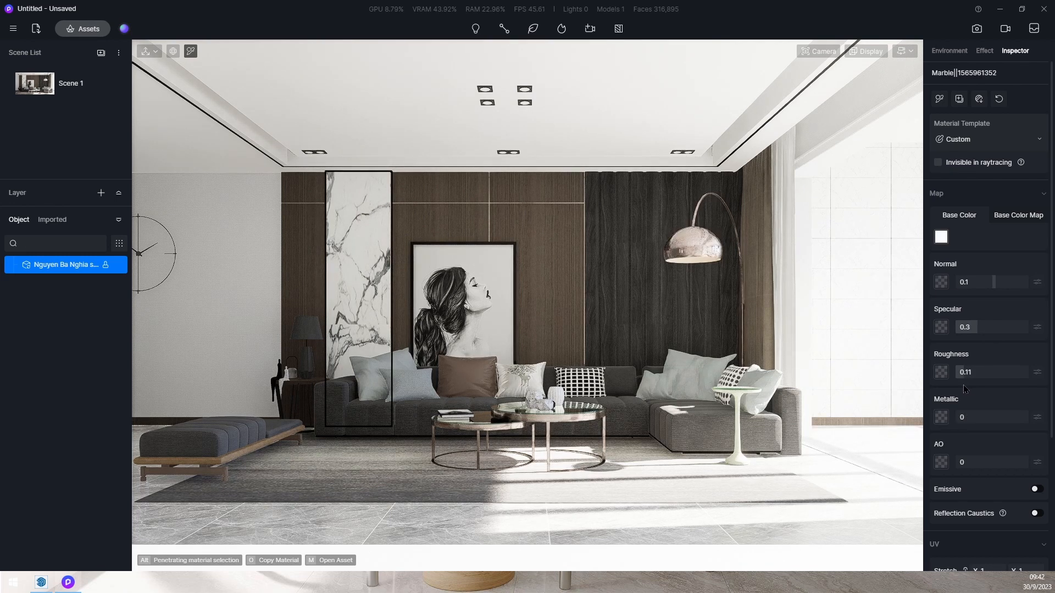
{"action": "left_click_drag", "start_coordinate": [961, 384], "coordinate": [963, 384]}
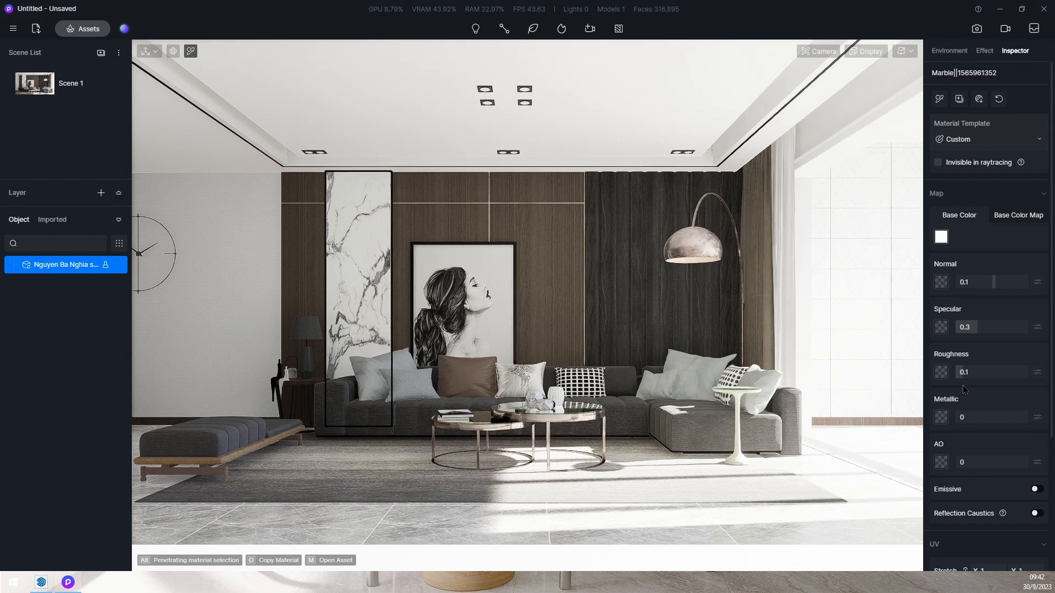
{"action": "left_click_drag", "start_coordinate": [985, 329], "coordinate": [1020, 338]}
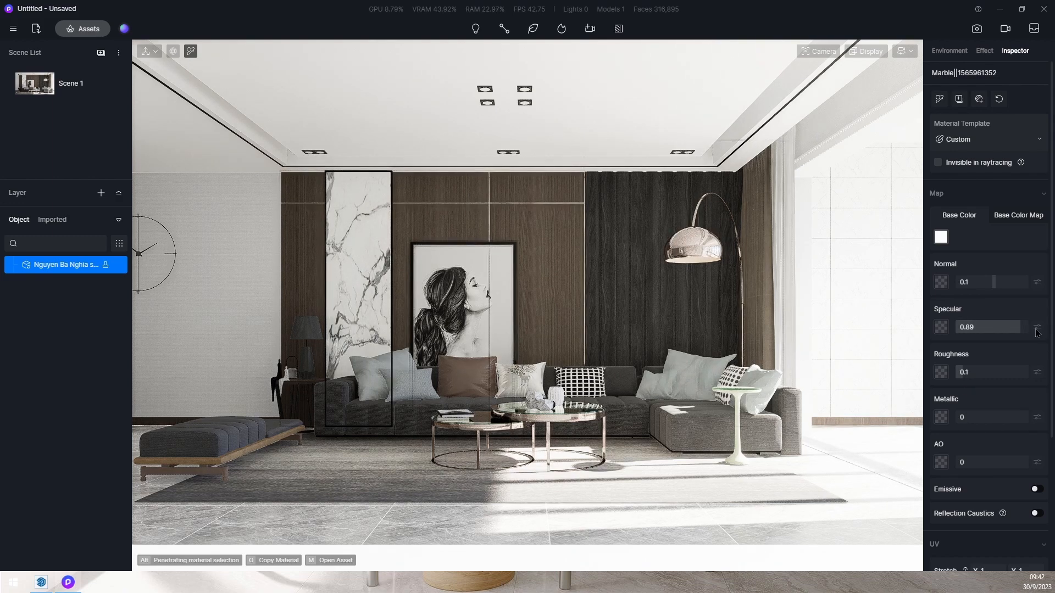
Apply the Cloth template to the sheer white curtain and to the brown curtain next to it
{"action": "left_click", "coordinate": [311, 328]}
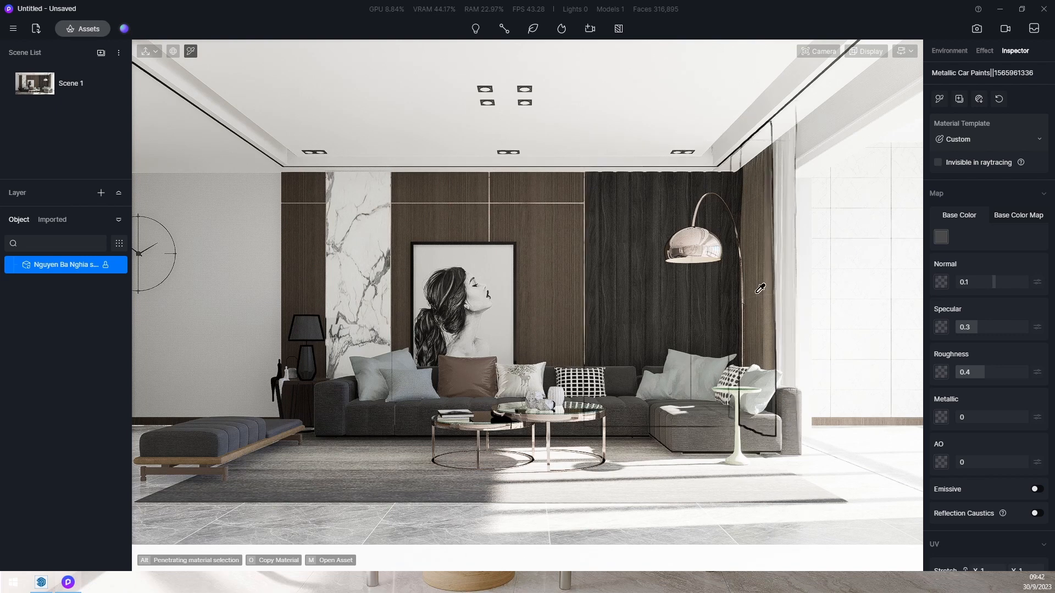
{"action": "left_click", "coordinate": [790, 271]}
{"action": "left_click", "coordinate": [983, 138]}
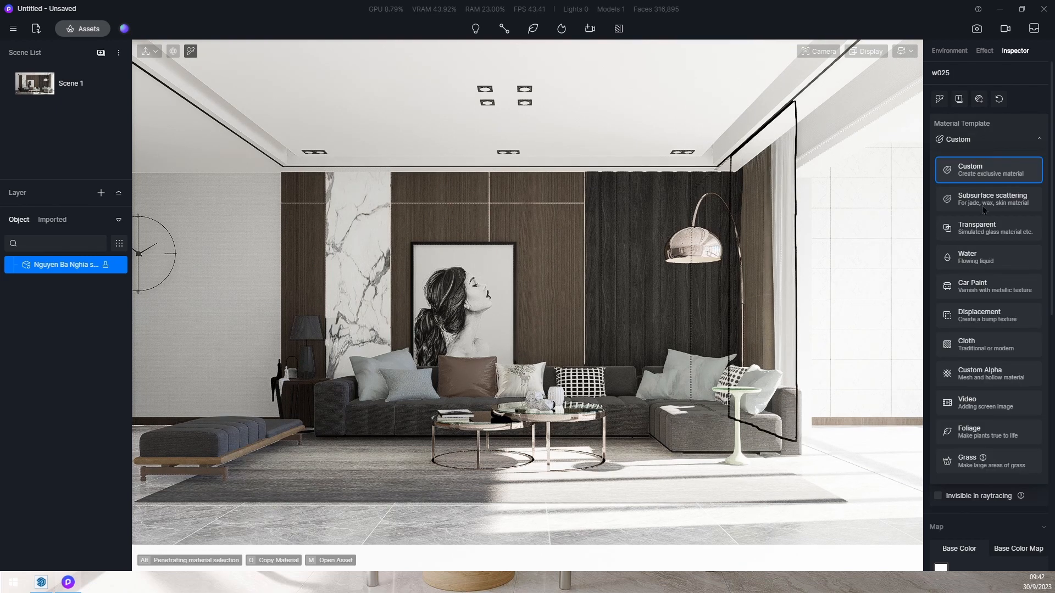
{"action": "left_click", "coordinate": [977, 337]}
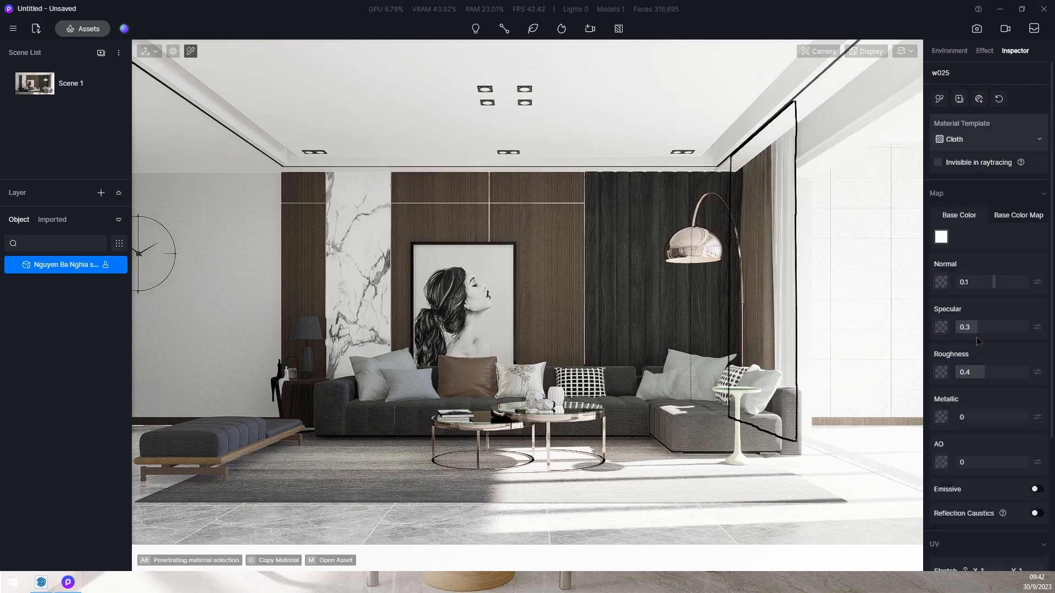
{"action": "left_click", "coordinate": [757, 264]}
{"action": "left_click", "coordinate": [978, 141]}
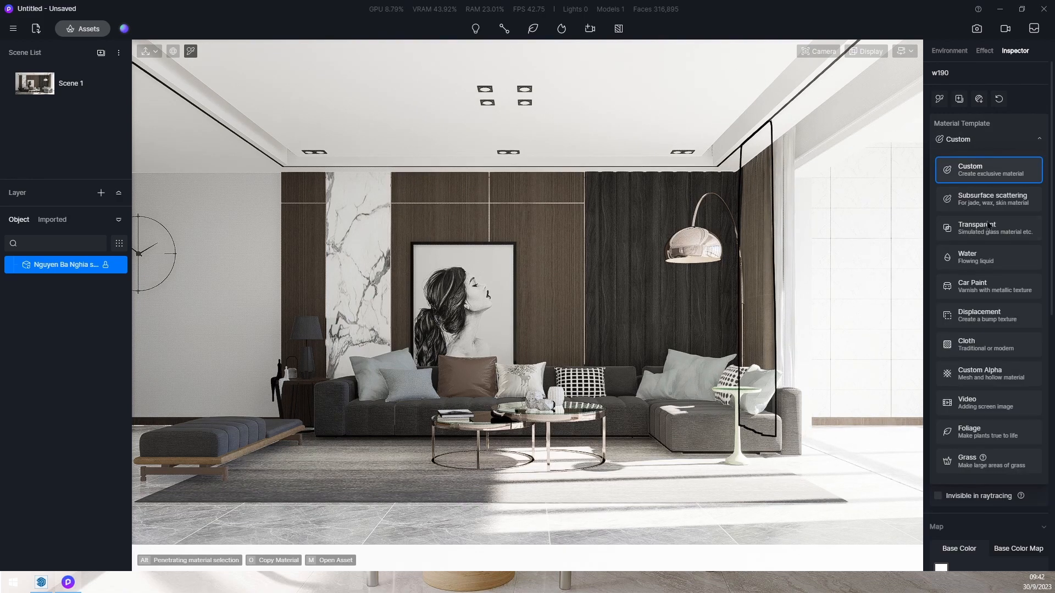
{"action": "left_click", "coordinate": [984, 345]}
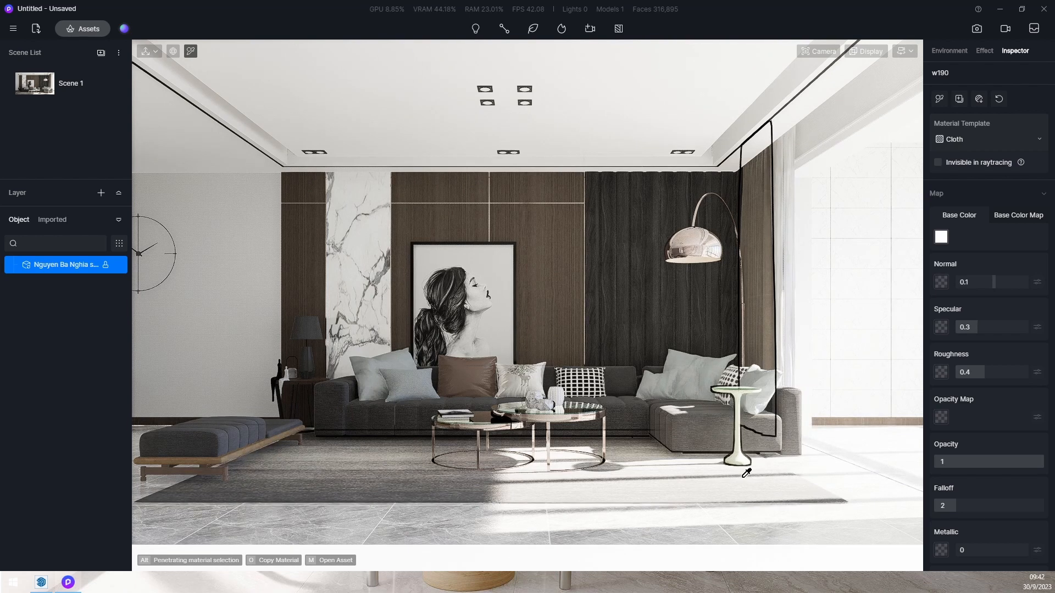
Make the round side table metallic with a metallic value of 1, a roughness of 0.2 and a specular of 0.53
{"action": "left_click", "coordinate": [741, 458]}
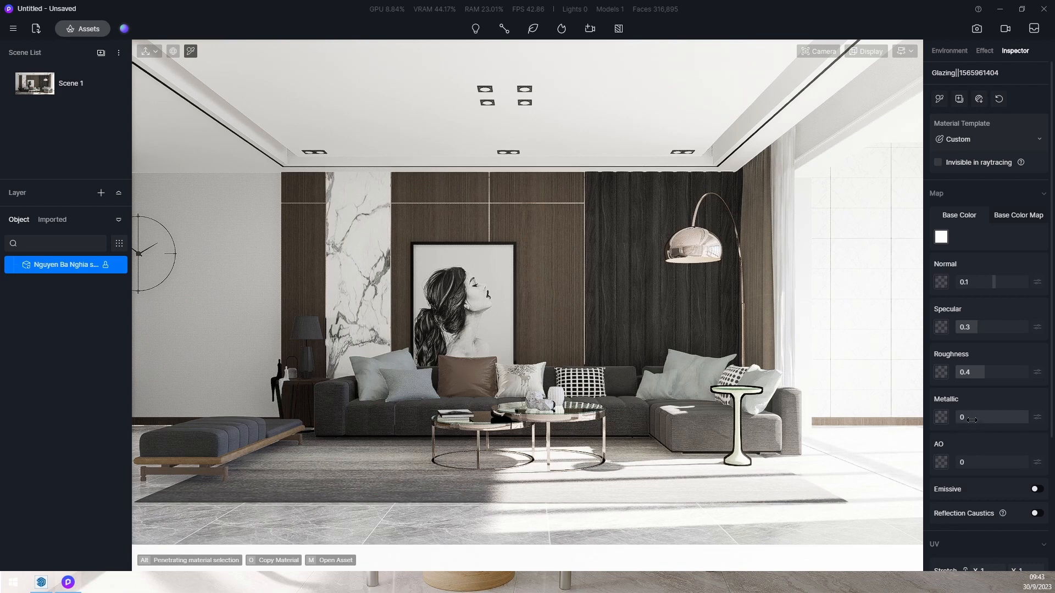
{"action": "left_click_drag", "start_coordinate": [972, 419], "coordinate": [1028, 421]}
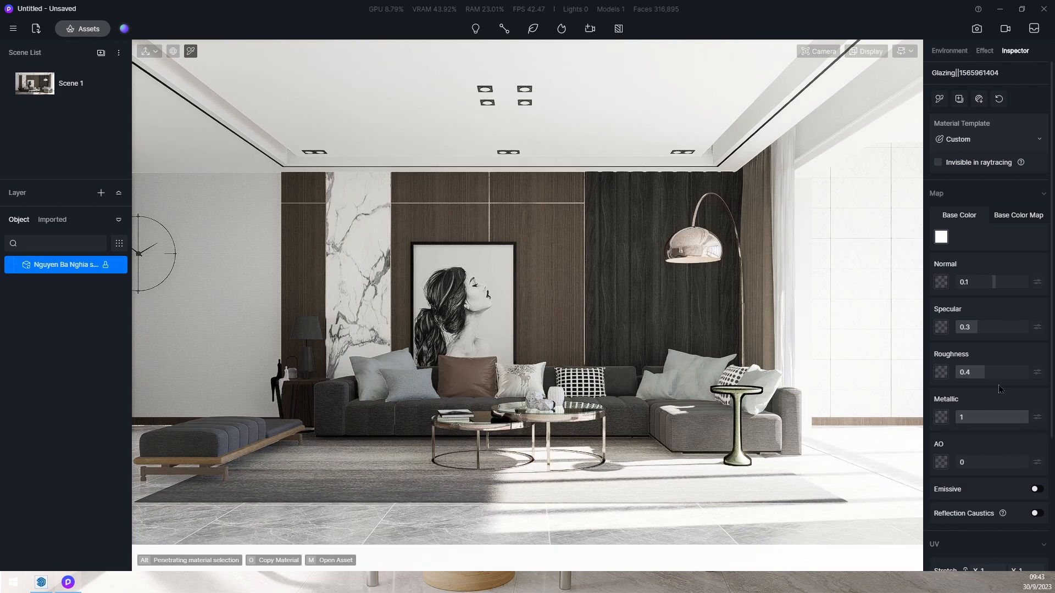
{"action": "left_click_drag", "start_coordinate": [981, 372], "coordinate": [973, 381]}
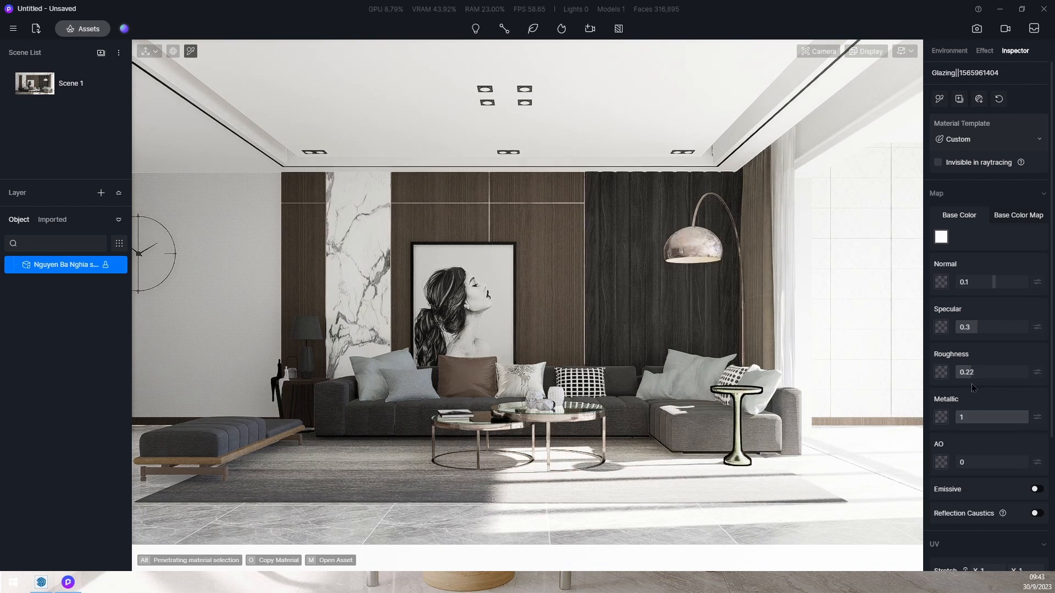
{"action": "left_click_drag", "start_coordinate": [983, 338], "coordinate": [996, 338]}
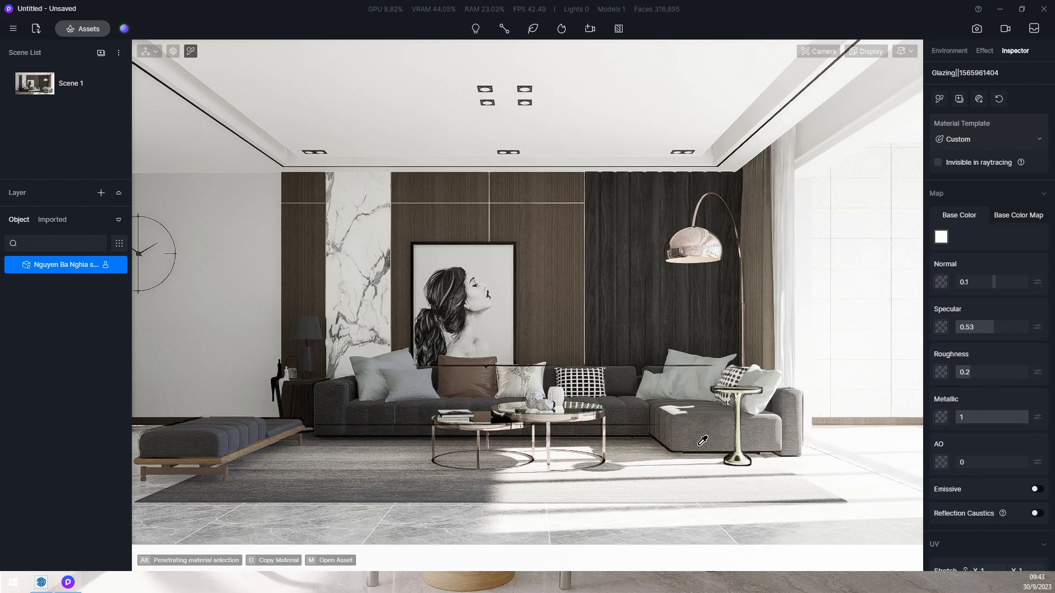
Try a pure white base color on the glass top of the larger coffee table
{"action": "left_click", "coordinate": [578, 403]}
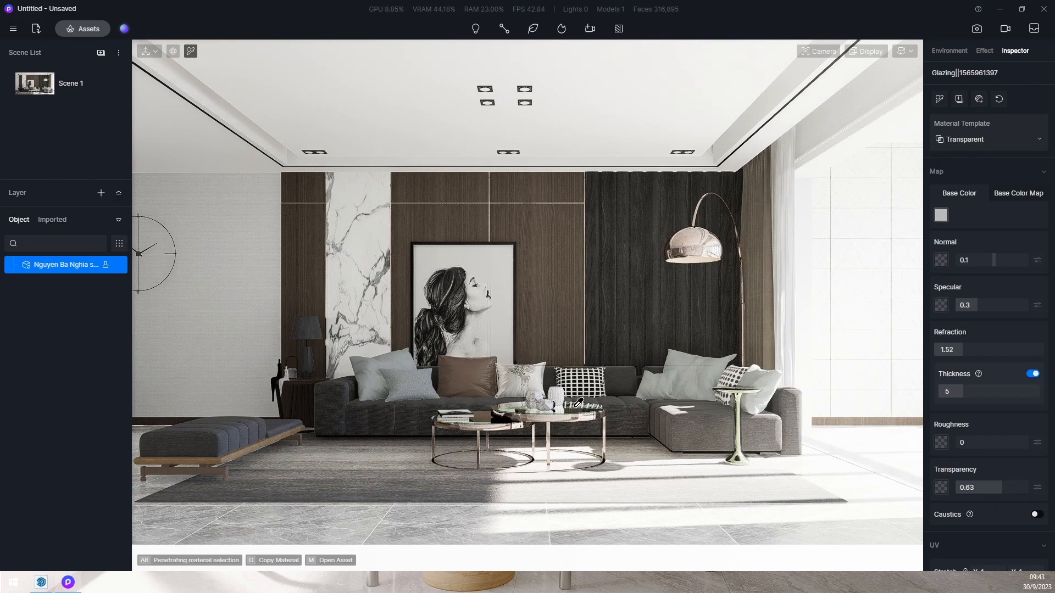
{"action": "left_click", "coordinate": [941, 215]}
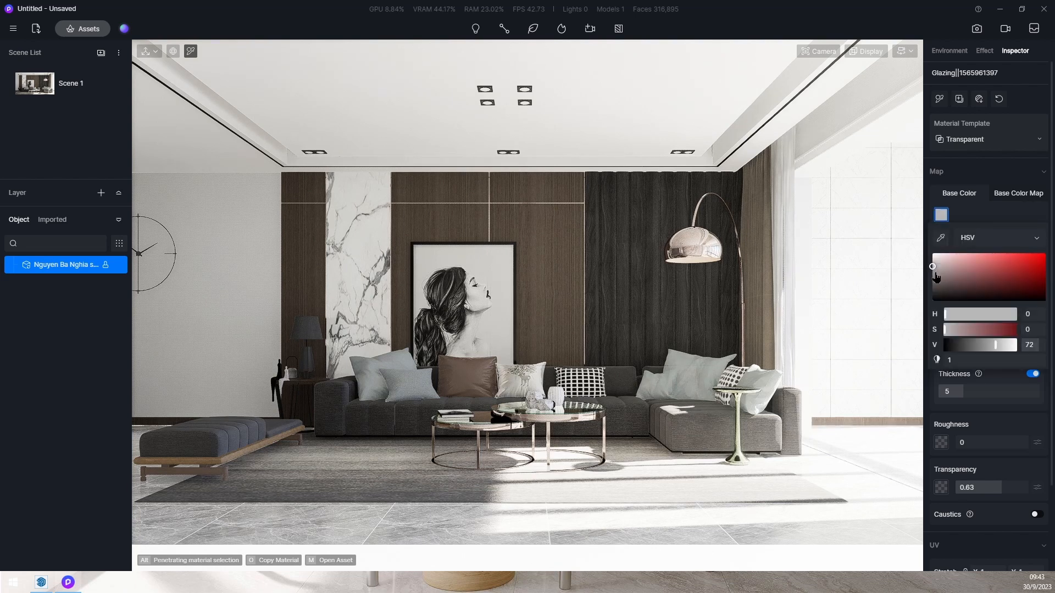
{"action": "left_click", "coordinate": [932, 253]}
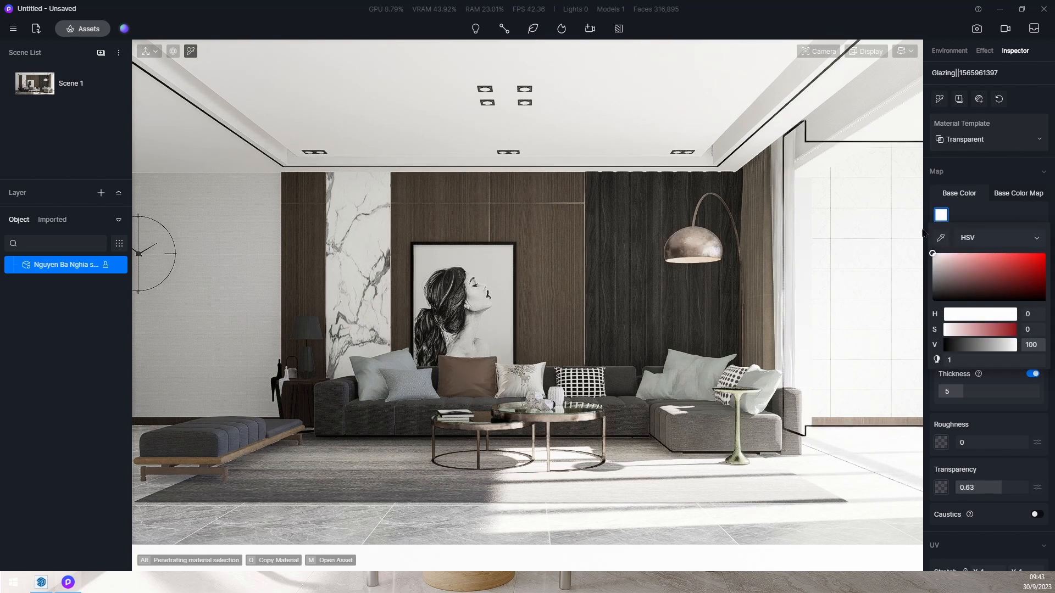
{"action": "left_click", "coordinate": [976, 215]}
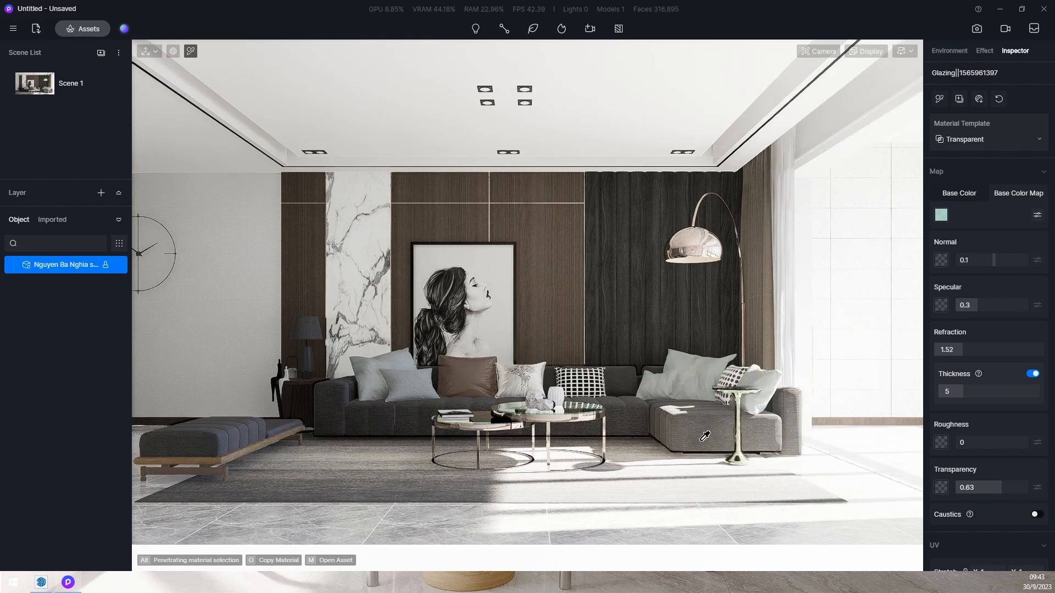
Set the metallic value of the black faceted vase on the coffee table to 1
{"action": "left_click", "coordinate": [545, 399]}
{"action": "left_click", "coordinate": [988, 417]}
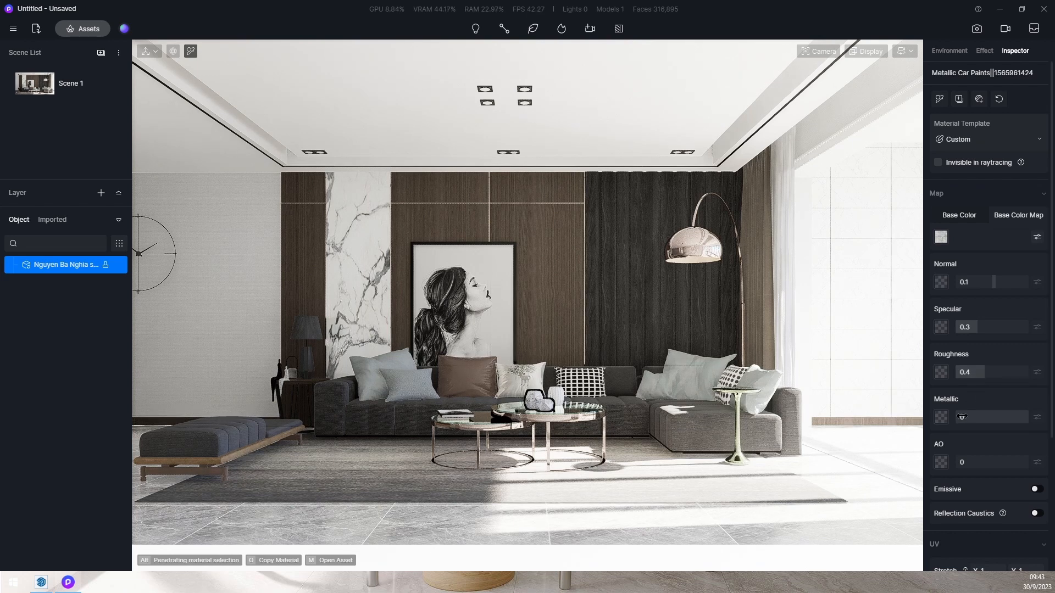
{"action": "type", "text": "1"}
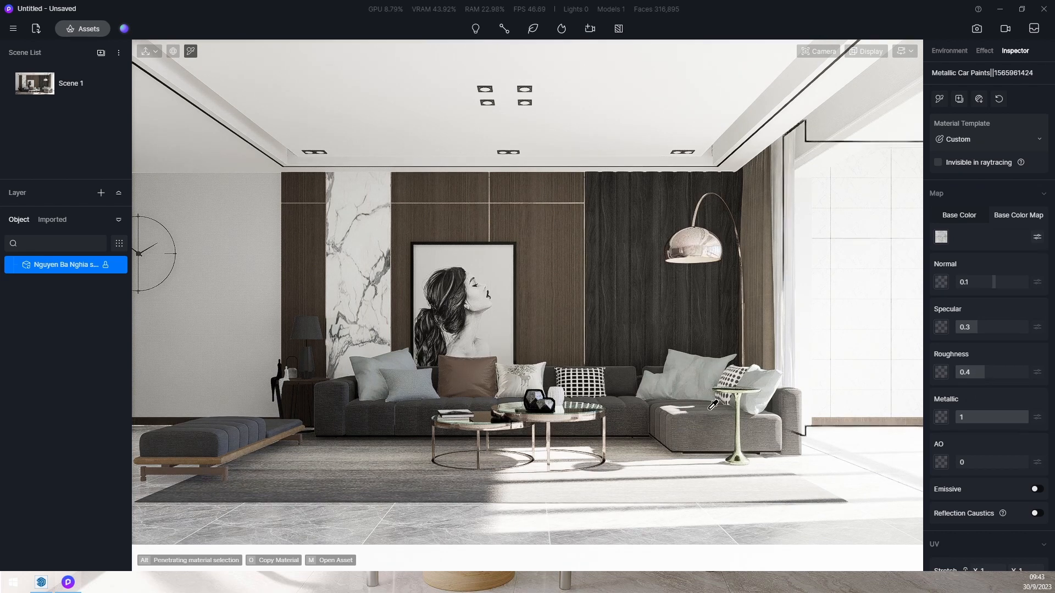
Give the white vase on the coffee table a roughness of 0.16 and a specular of 0.75
{"action": "left_click", "coordinate": [562, 394]}
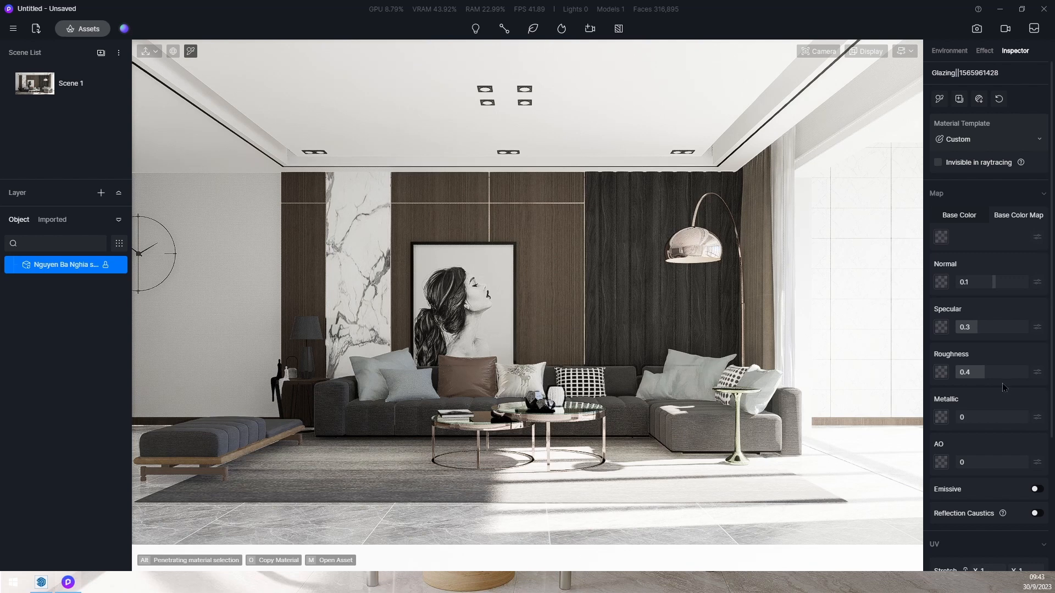
{"action": "left_click_drag", "start_coordinate": [989, 375], "coordinate": [969, 374]}
{"action": "left_click_drag", "start_coordinate": [983, 328], "coordinate": [1010, 328]}
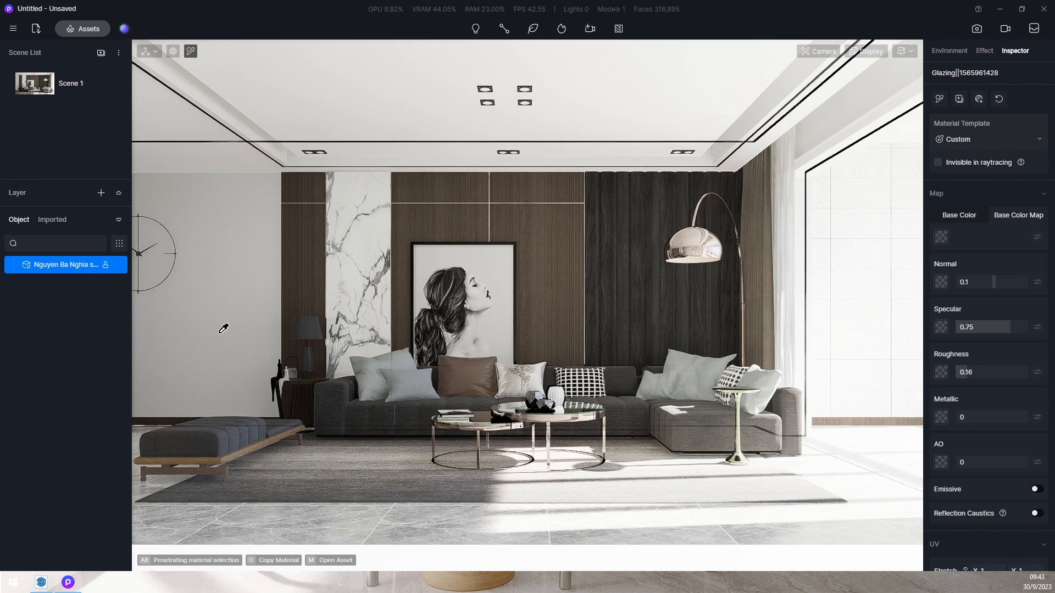
Give the black figurine on the side table beside the sofa a roughness of 0.11 and a specular of 0.63
{"action": "left_click", "coordinate": [280, 372]}
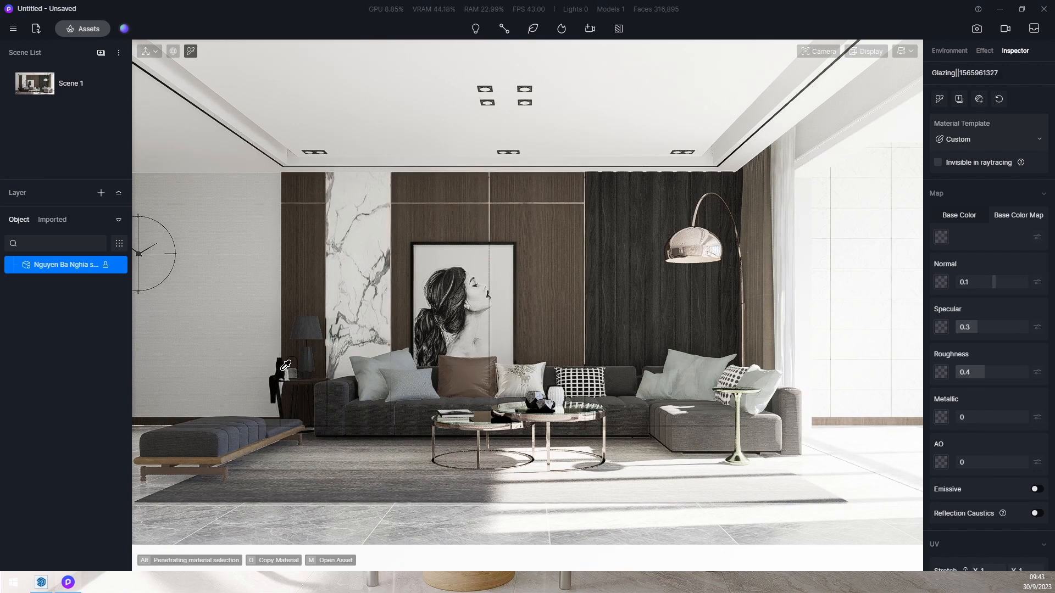
{"action": "left_click_drag", "start_coordinate": [970, 379], "coordinate": [963, 380]}
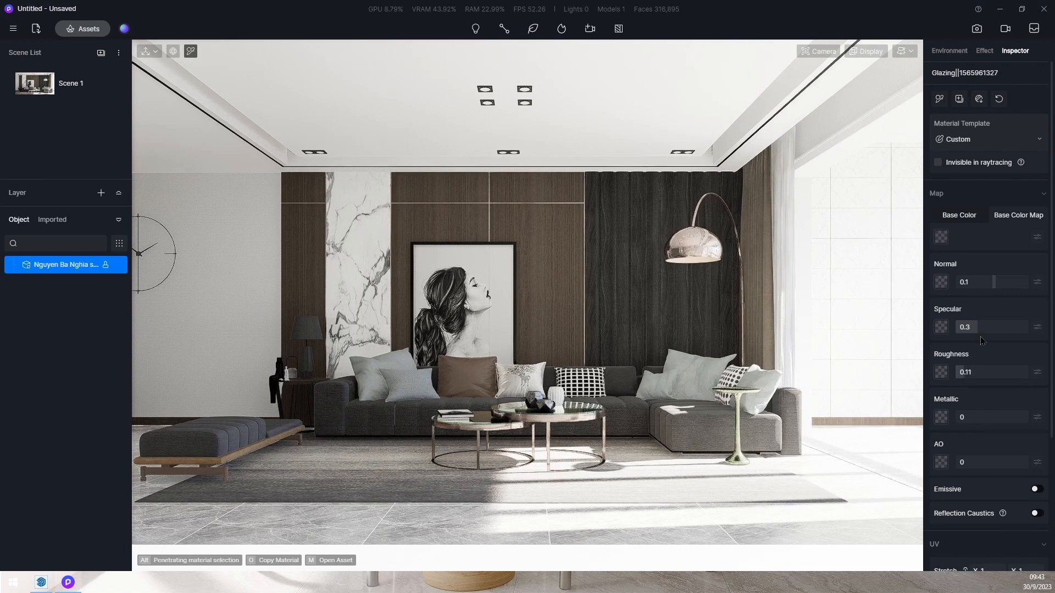
{"action": "mouse_move", "coordinate": [980, 328]}
{"action": "left_mouse_down"}
{"action": "mouse_move", "coordinate": [1017, 328]}
{"action": "mouse_move", "coordinate": [1000, 330]}
{"action": "left_mouse_up"}
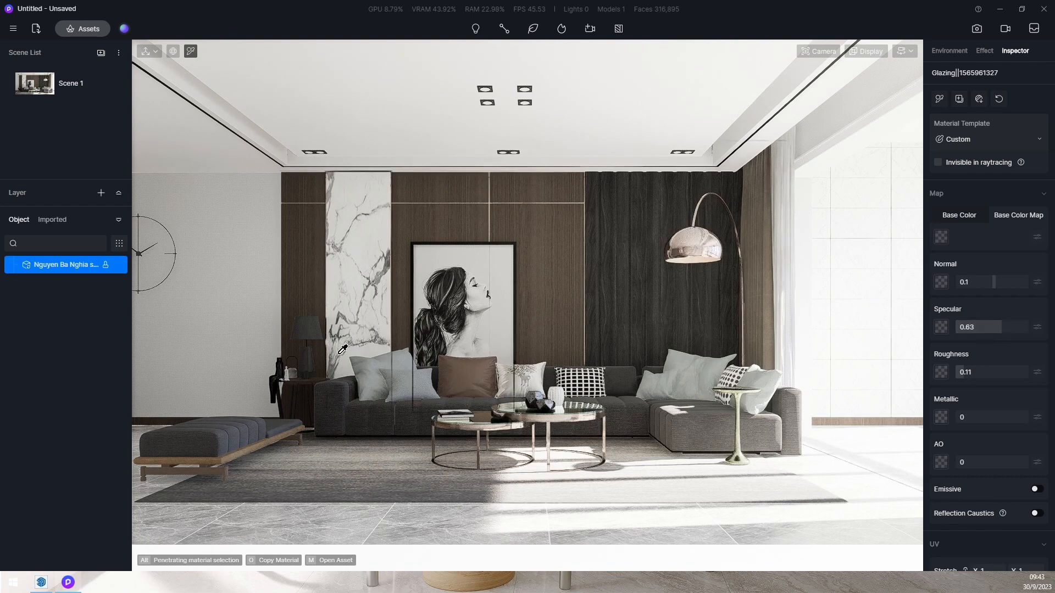
Give the white figurine next to the black one a roughness of 0.17 and a specular of 0.66
{"action": "left_click", "coordinate": [287, 377]}
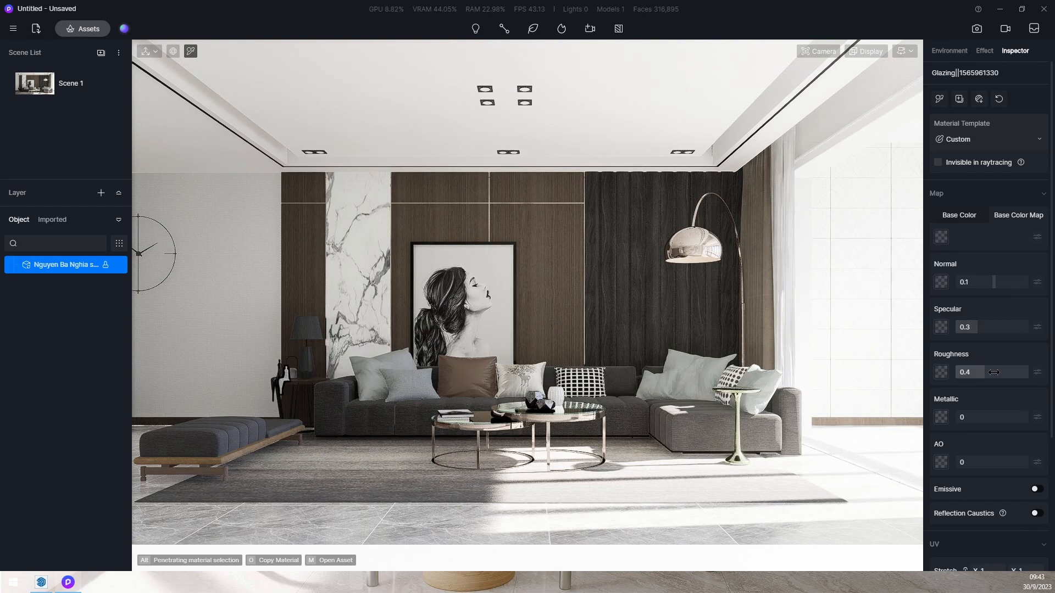
{"action": "left_click_drag", "start_coordinate": [976, 377], "coordinate": [968, 378]}
{"action": "left_click_drag", "start_coordinate": [980, 328], "coordinate": [1003, 328]}
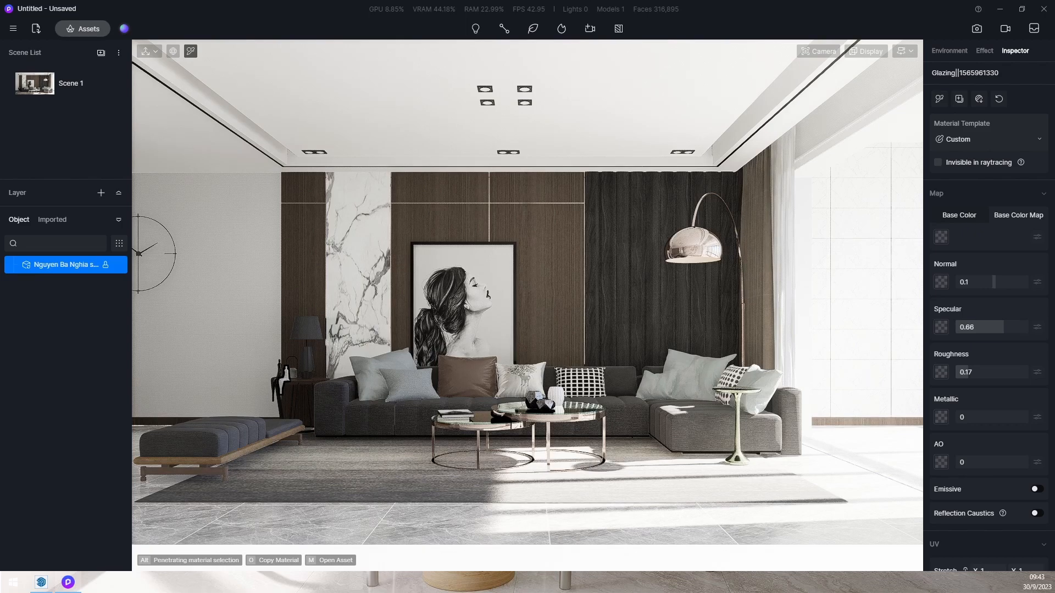
{"action": "key", "text": "super+d"}
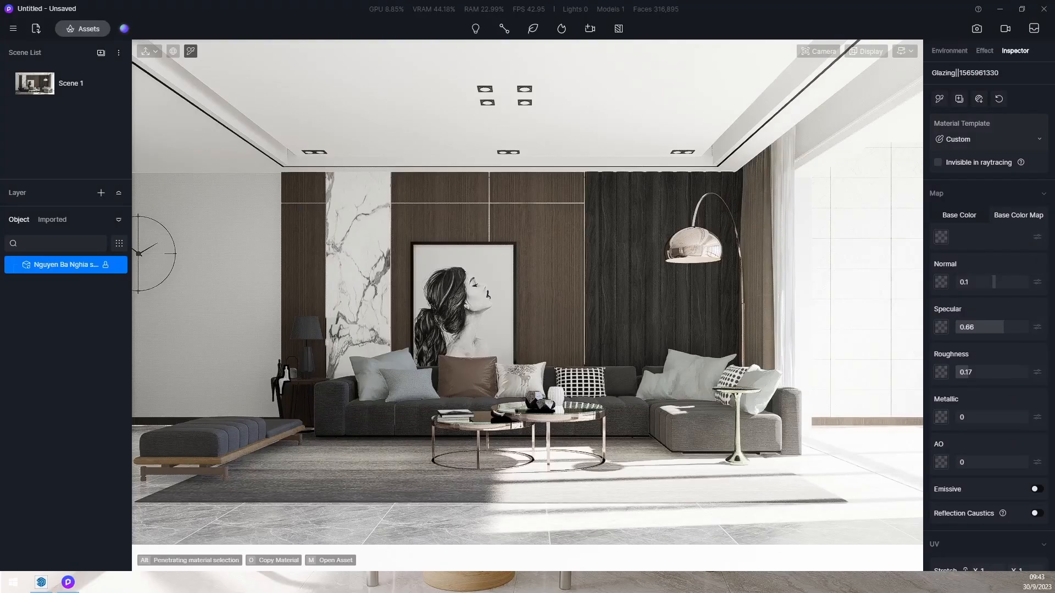
Pick the table lamp's shade material and set the camera's near clipping to 0 for a close-up of the lamp
{"action": "left_click", "coordinate": [311, 324]}
{"action": "scroll", "coordinate": [313, 327], "scroll_direction": "up", "scroll_amount": 5}
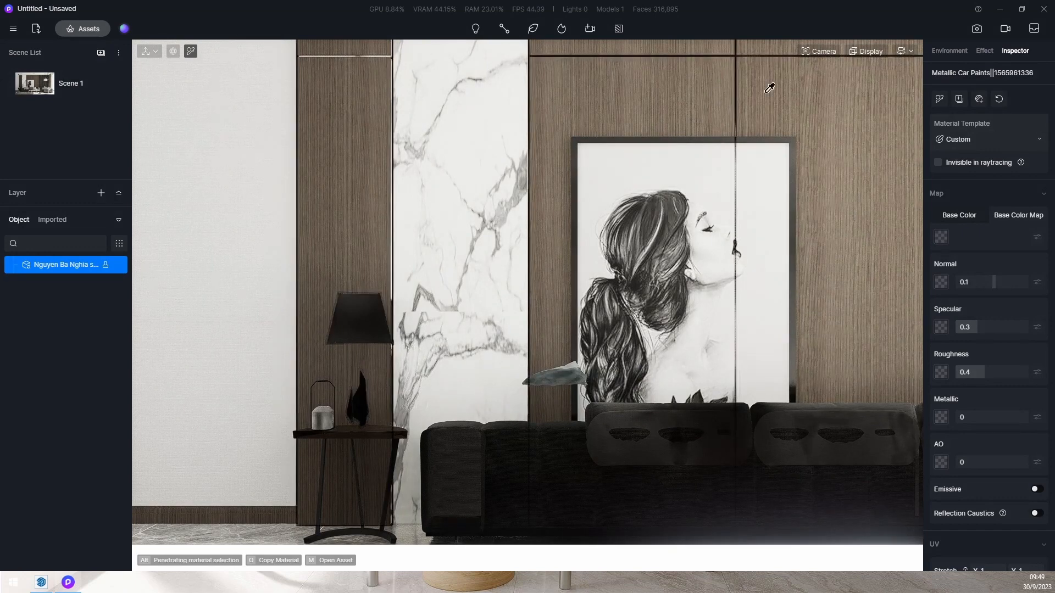
{"action": "left_click", "coordinate": [819, 51]}
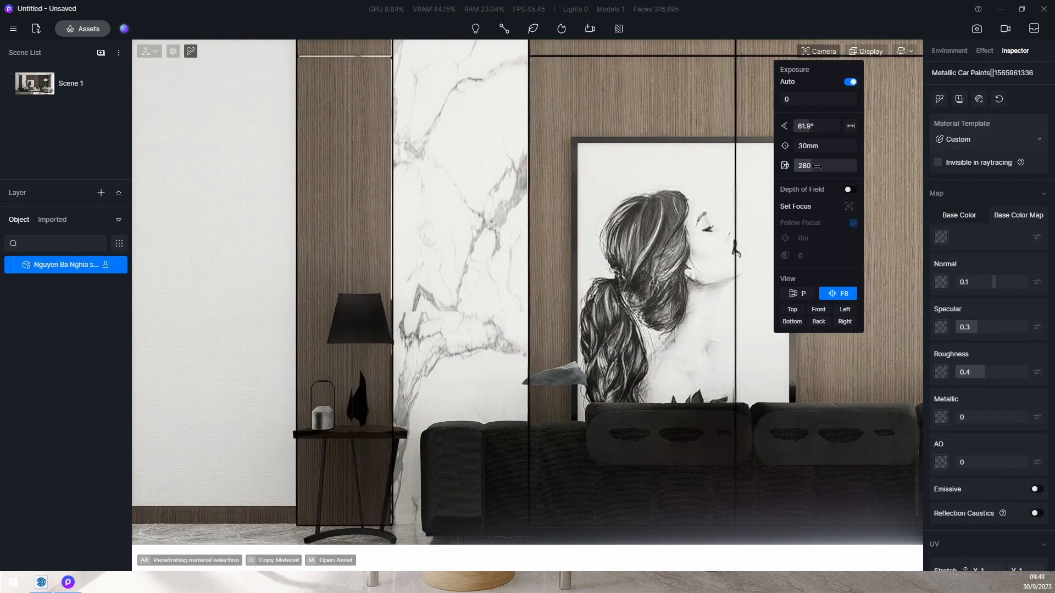
{"action": "left_click_drag", "start_coordinate": [813, 167], "coordinate": [786, 167]}
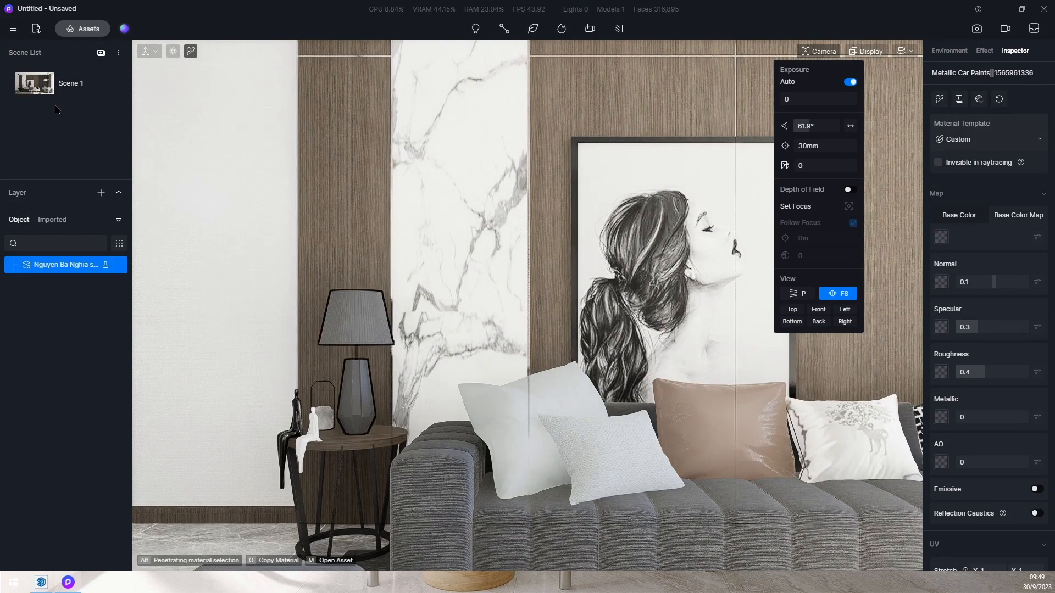
Save the close-up view as a new scene and rename it "work"
{"action": "left_click", "coordinate": [104, 53]}
{"action": "left_click", "coordinate": [102, 53]}
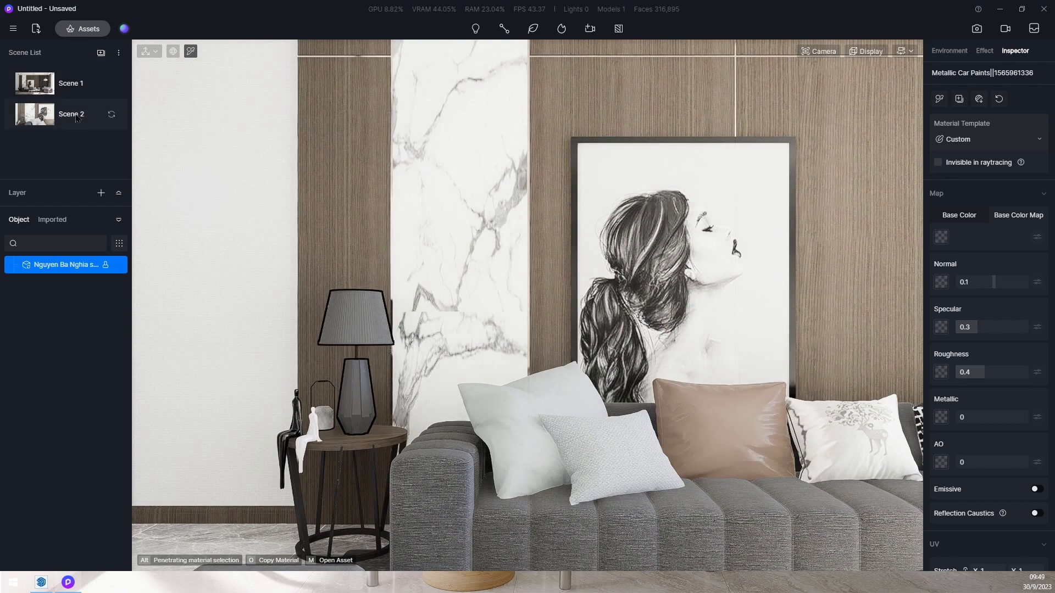
{"action": "right_click", "coordinate": [76, 118]}
{"action": "left_click", "coordinate": [83, 130]}
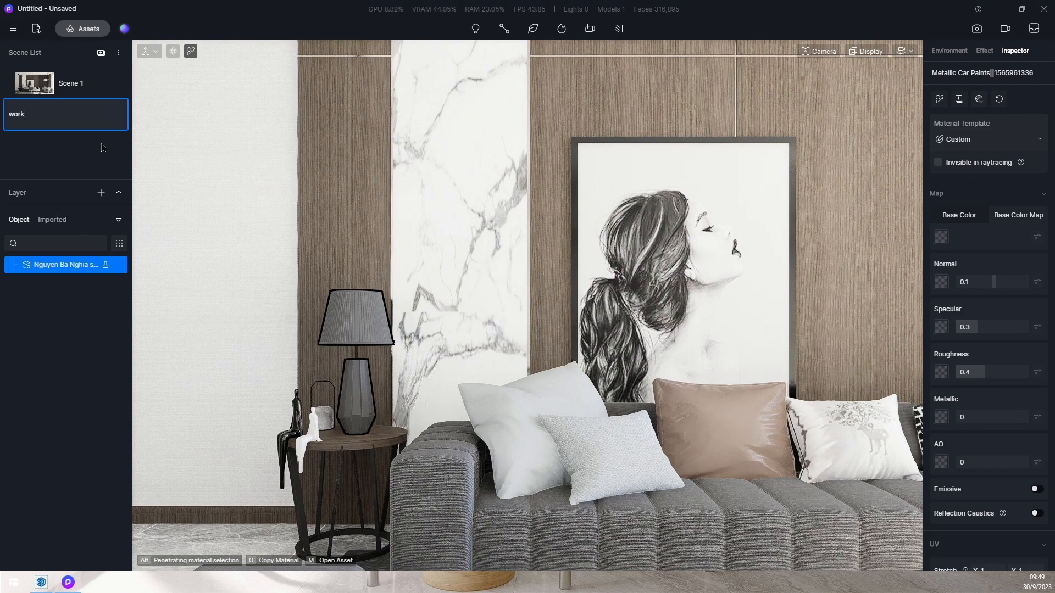
{"action": "key", "text": "Return"}
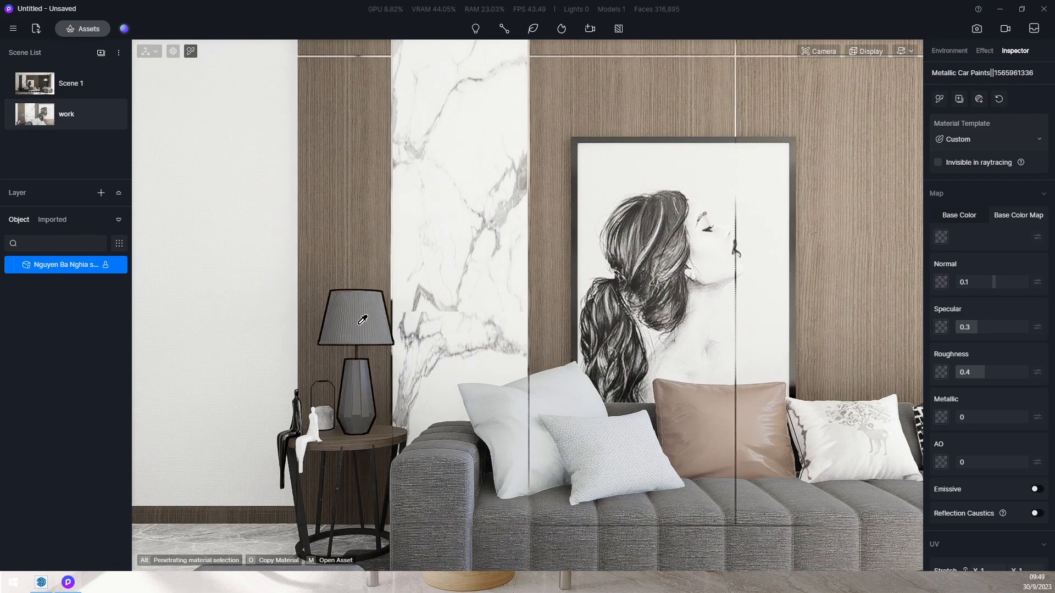
Apply the Subsurface scattering template to the table lamp's shade material
{"action": "left_click", "coordinate": [985, 140]}
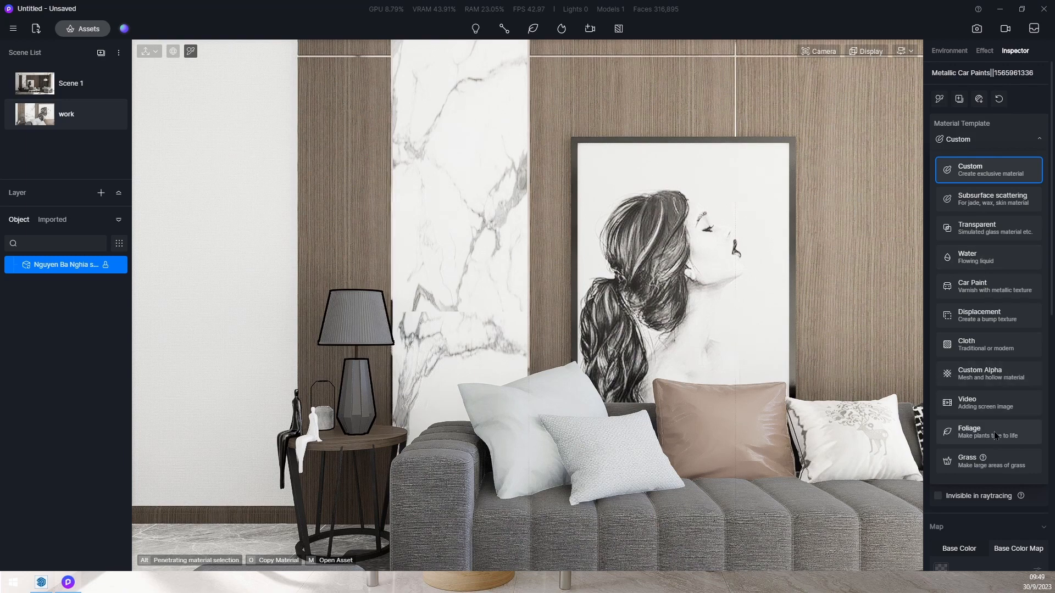
{"action": "left_click", "coordinate": [1001, 209]}
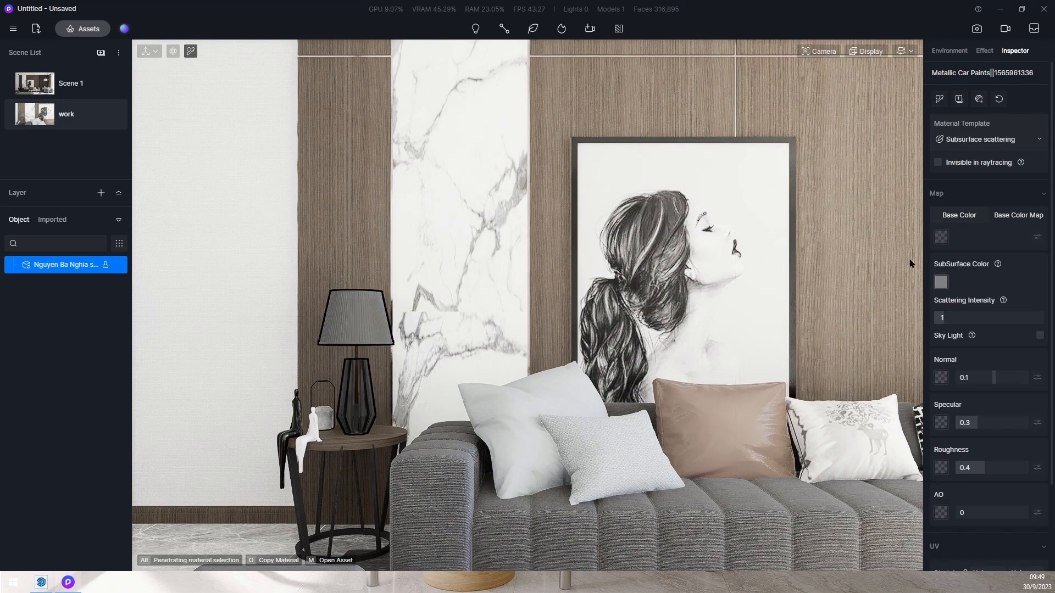
Switch the camera to perspective view and place a point light inside the table lamp's shade
{"action": "scroll", "coordinate": [335, 341], "scroll_direction": "up", "scroll_amount": 2}
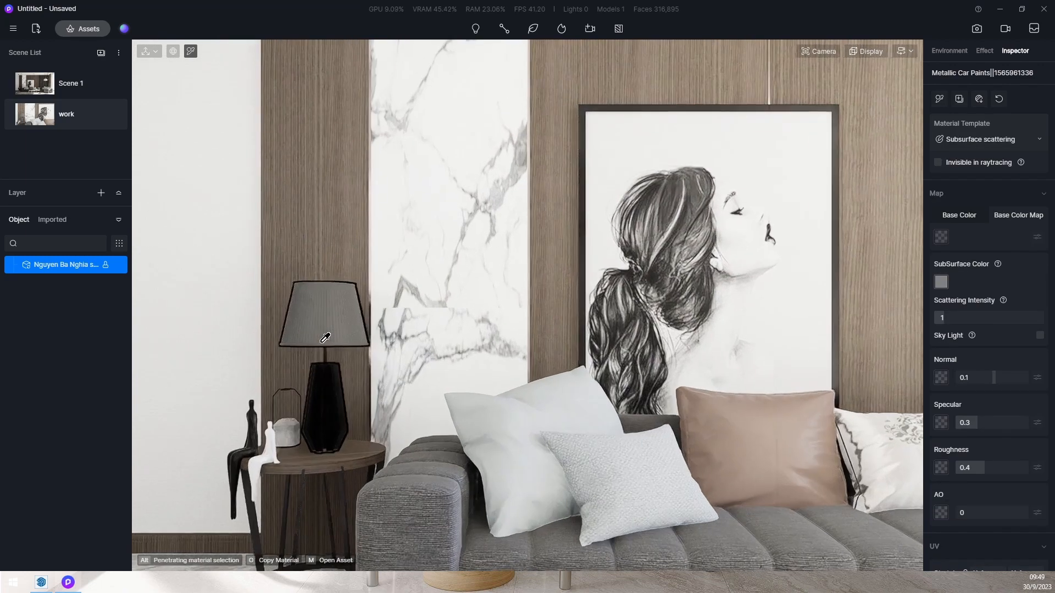
{"action": "middle_click_drag", "start_coordinate": [392, 340], "coordinate": [478, 357]}
{"action": "scroll", "coordinate": [519, 394], "scroll_direction": "up", "scroll_amount": 5}
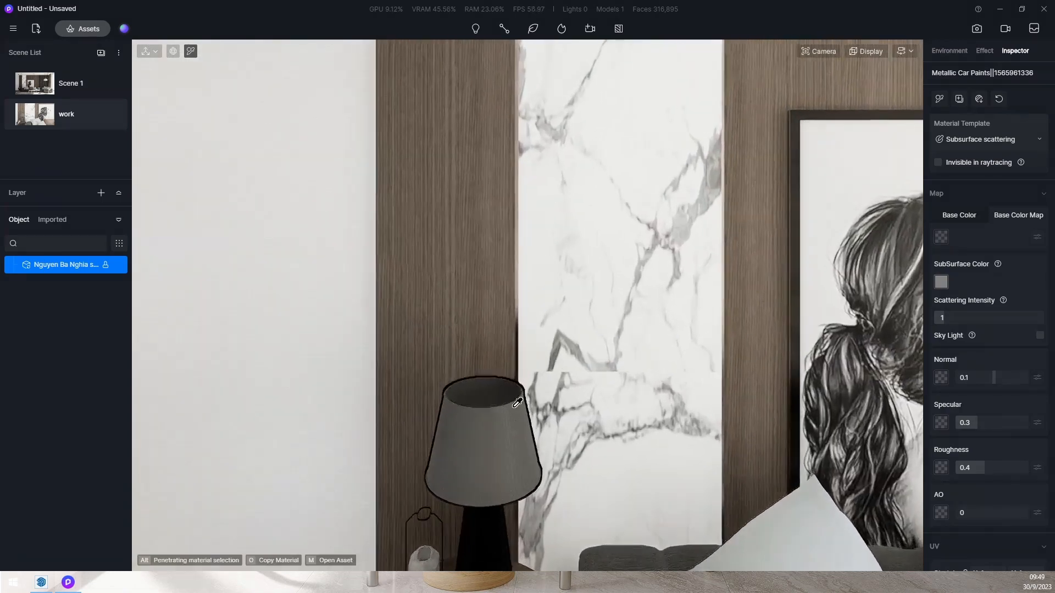
{"action": "middle_click_drag", "start_coordinate": [519, 394], "coordinate": [527, 357]}
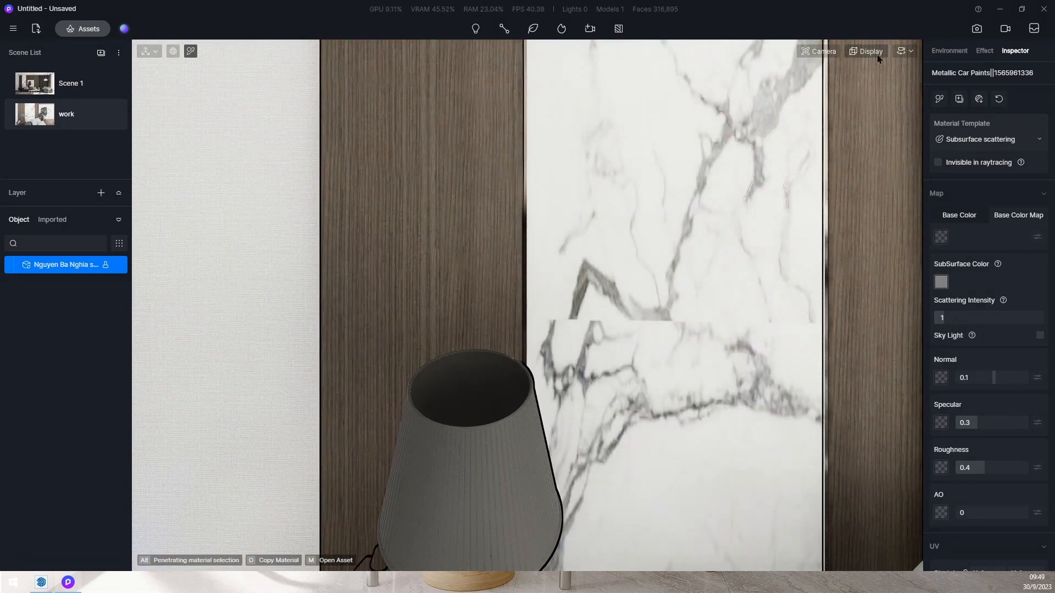
{"action": "left_click", "coordinate": [822, 52]}
{"action": "left_click", "coordinate": [799, 293]}
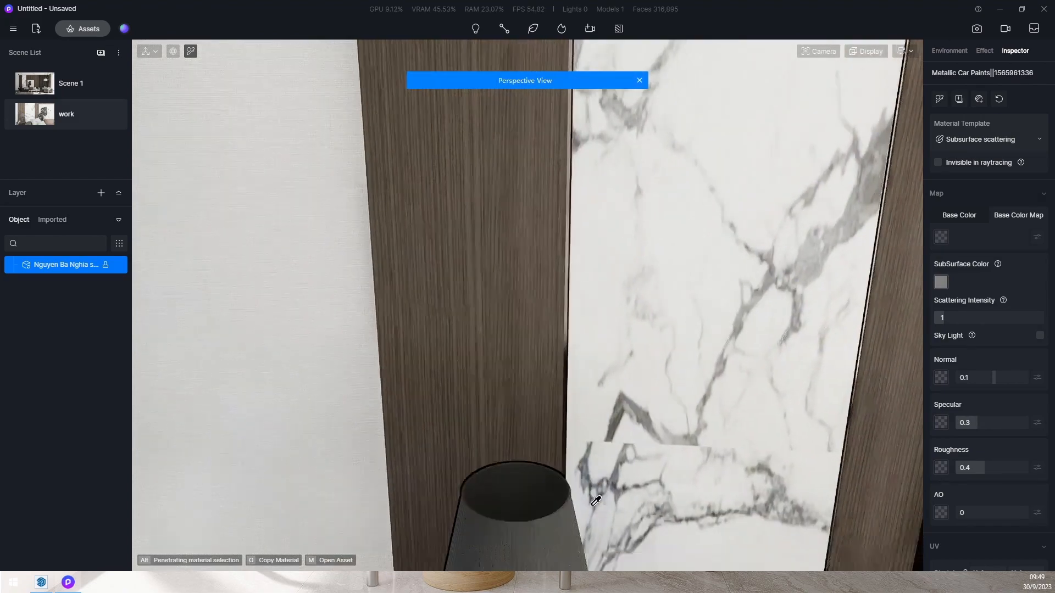
{"action": "middle_click_drag", "start_coordinate": [592, 505], "coordinate": [634, 536]}
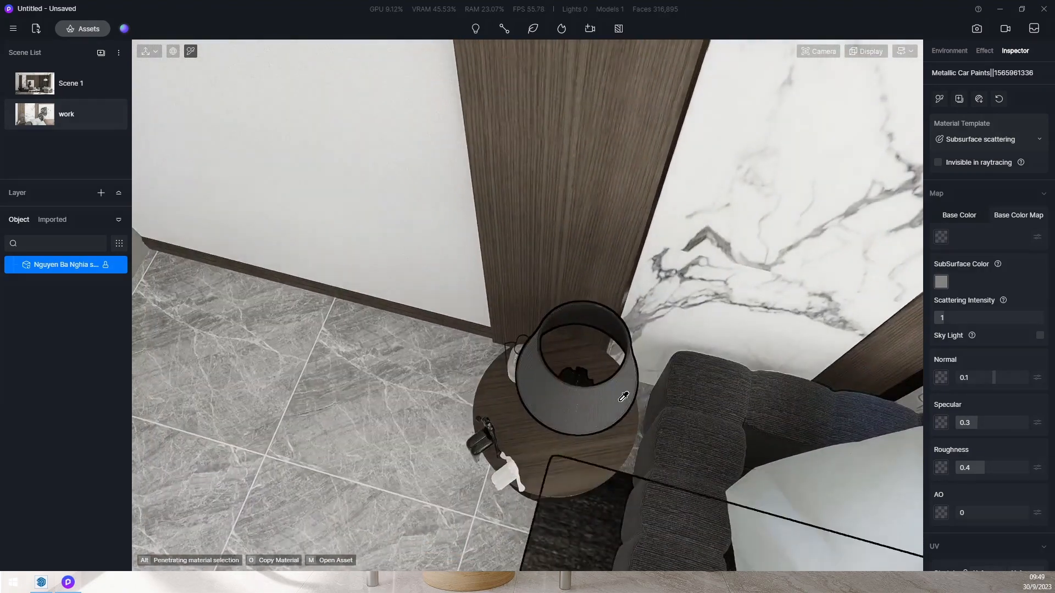
{"action": "scroll", "coordinate": [632, 386], "scroll_direction": "up", "scroll_amount": 4}
{"action": "middle_click_drag", "start_coordinate": [636, 388], "coordinate": [657, 429]}
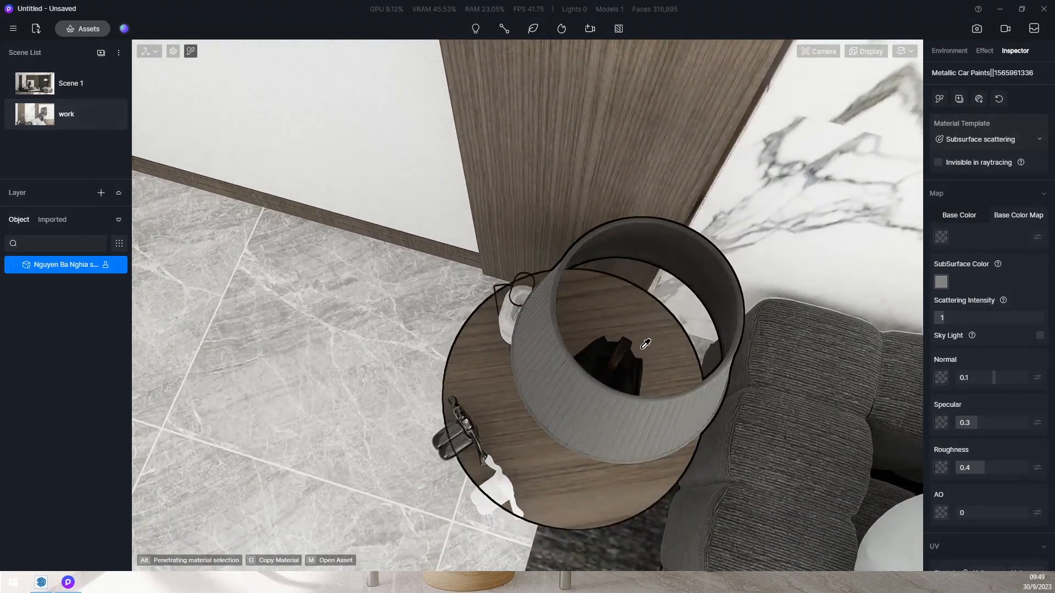
{"action": "left_click", "coordinate": [477, 30]}
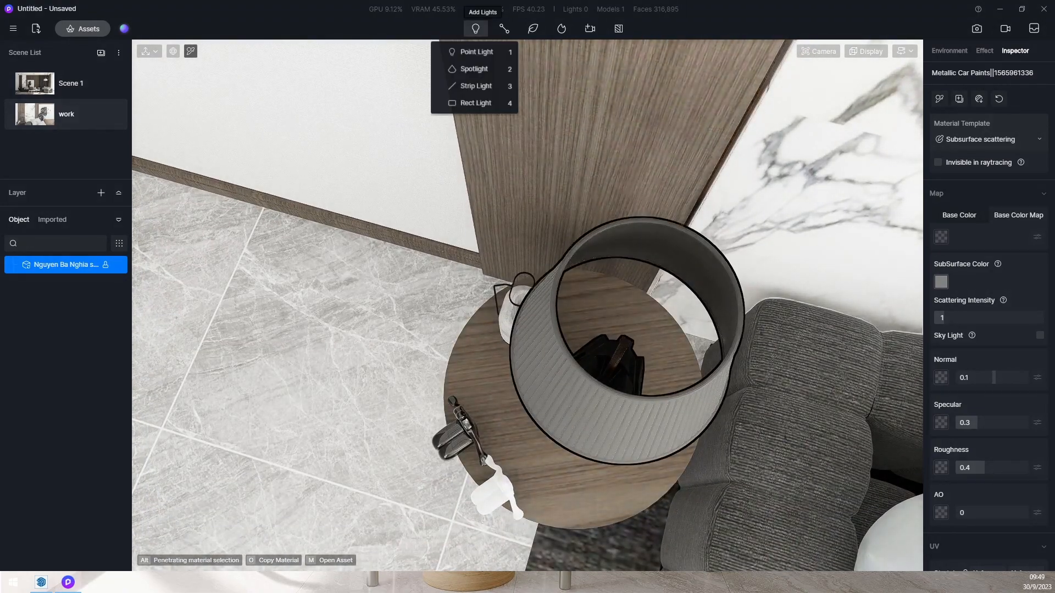
{"action": "left_click", "coordinate": [476, 53]}
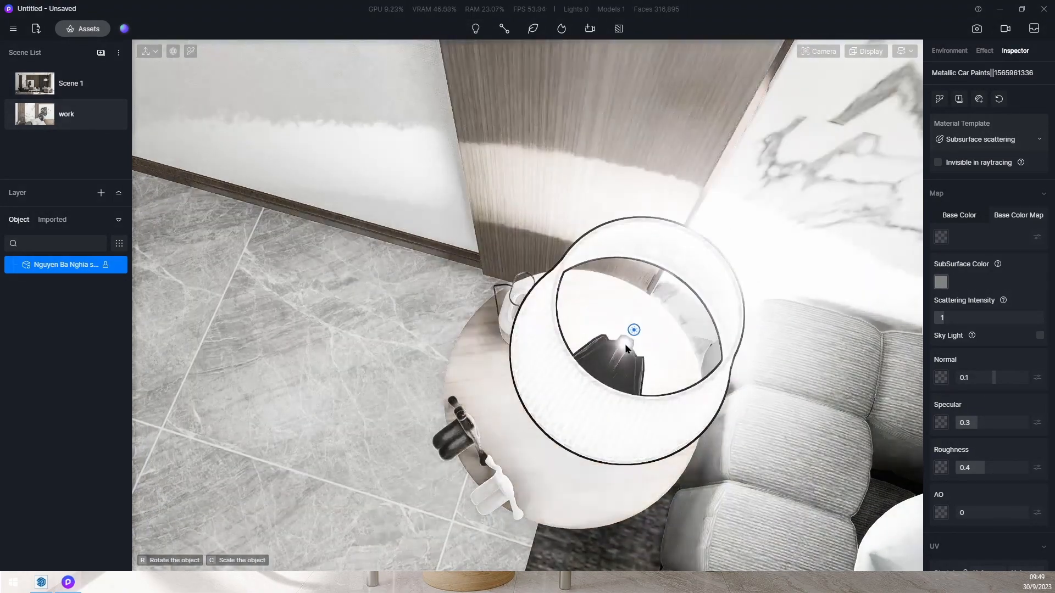
{"action": "left_click", "coordinate": [629, 334]}
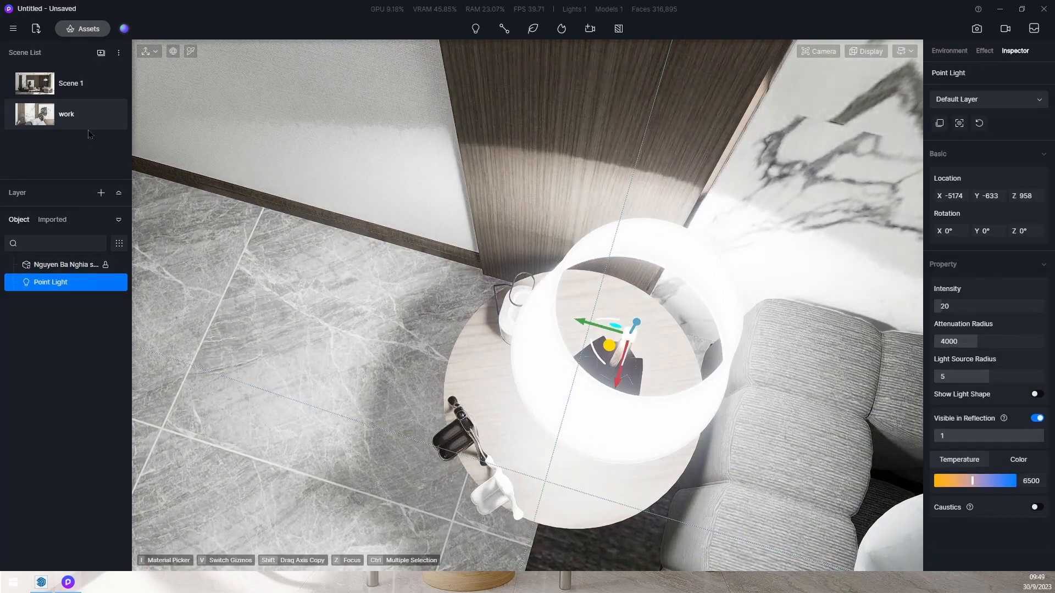
Return to Scene 1 and set the lamp's point light to a temperature of 3000 and an intensity of 10
{"action": "left_click", "coordinate": [83, 88]}
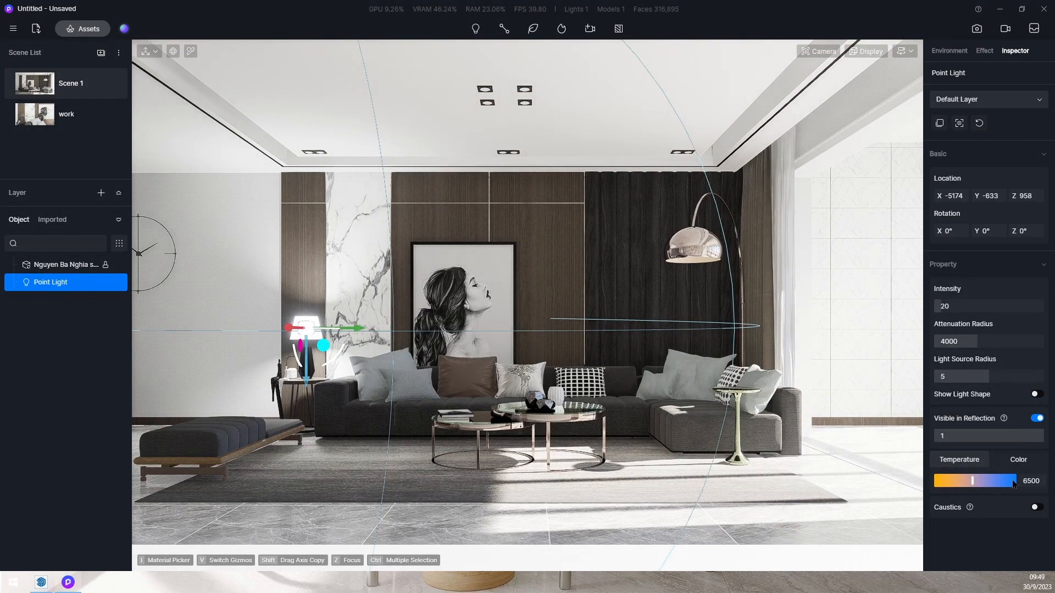
{"action": "left_click", "coordinate": [1032, 481]}
{"action": "type", "text": "3000"}
{"action": "key", "text": "Return"}
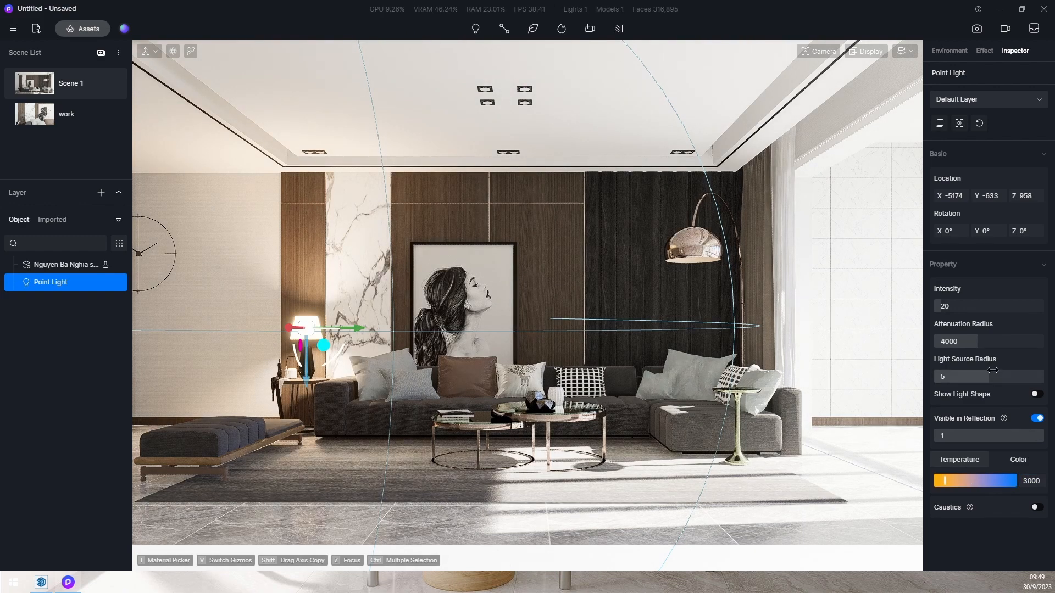
{"action": "left_click", "coordinate": [981, 310]}
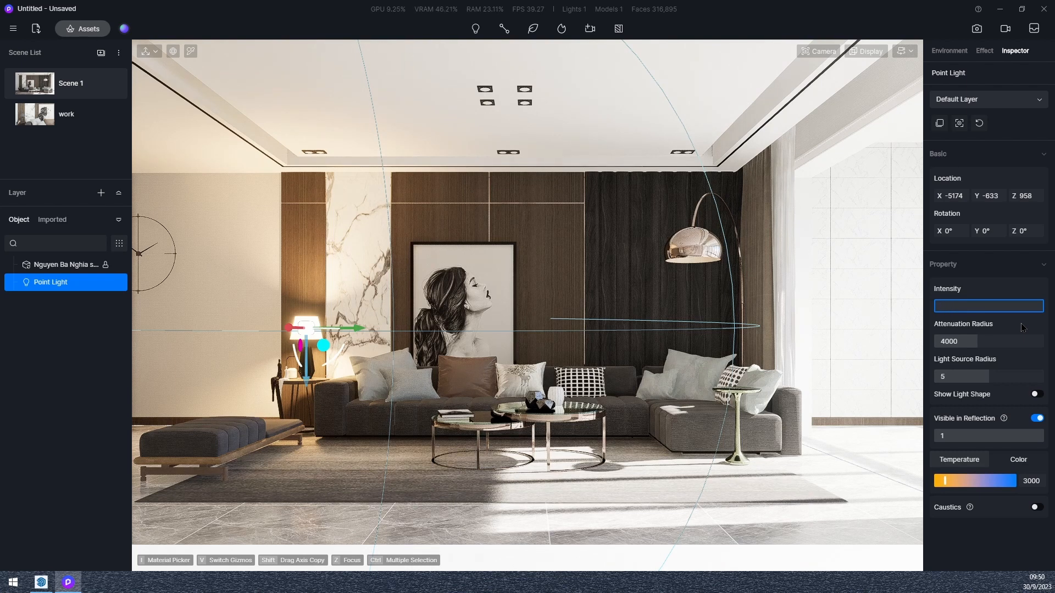
{"action": "key", "text": "Return"}
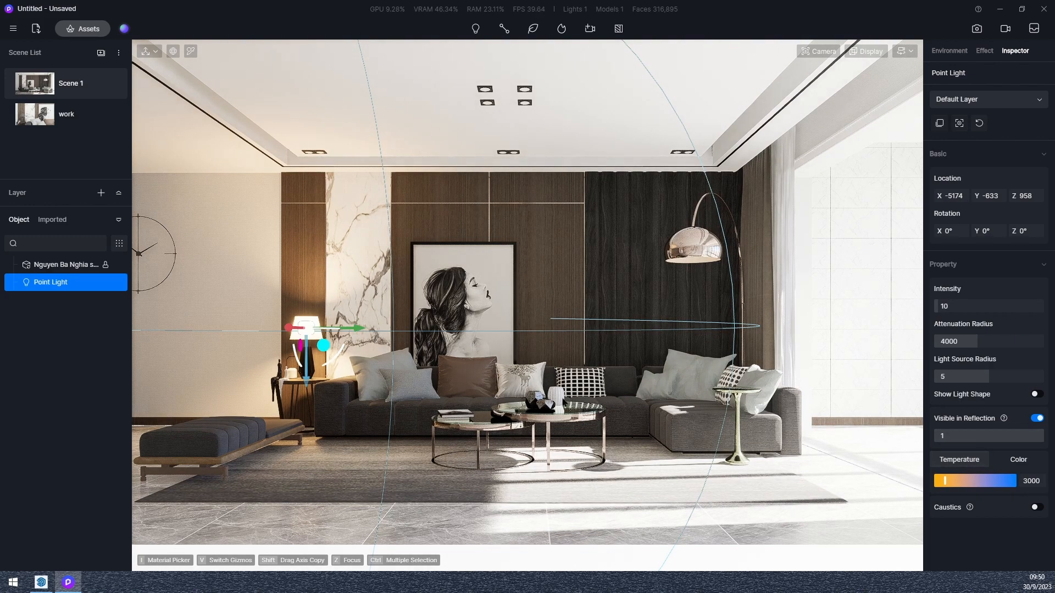
Copy the base color map of the coffee table's glass material into its Specular map slot
{"action": "left_click", "coordinate": [575, 412]}
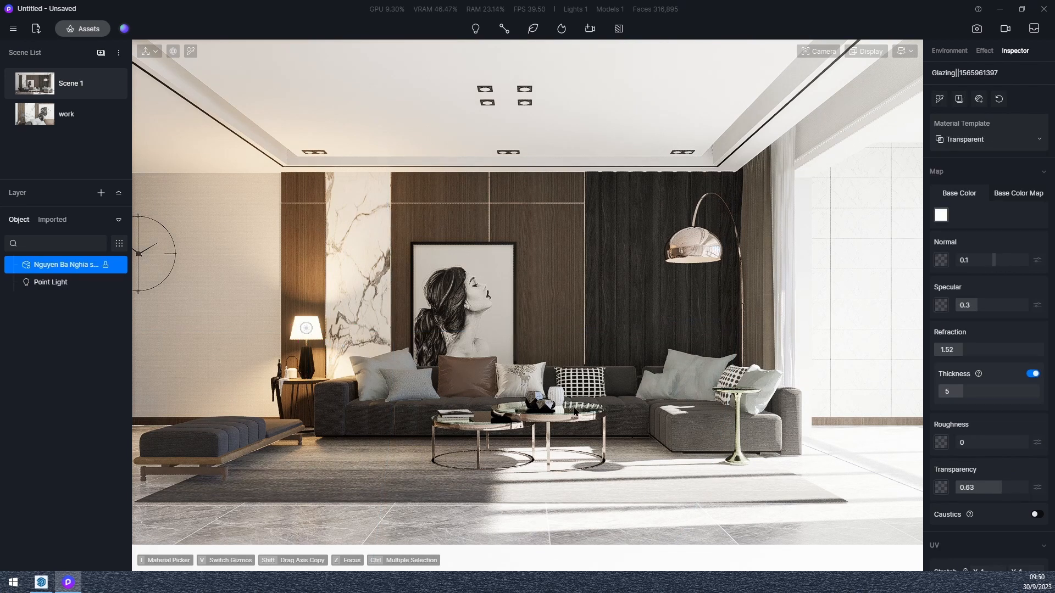
{"action": "key", "text": "i"}
{"action": "left_click", "coordinate": [575, 409]}
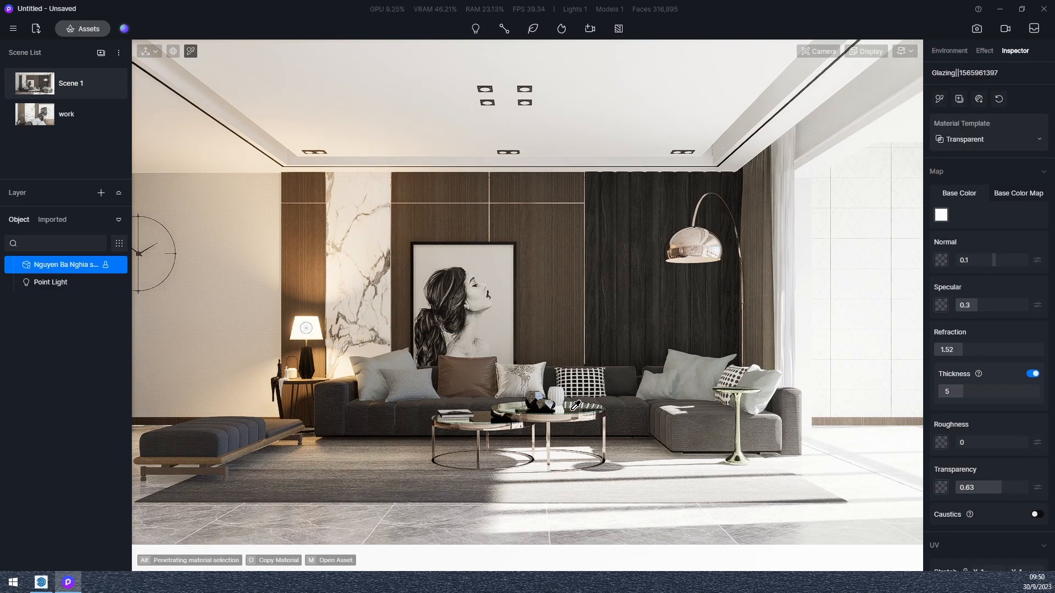
{"action": "left_click", "coordinate": [1021, 195]}
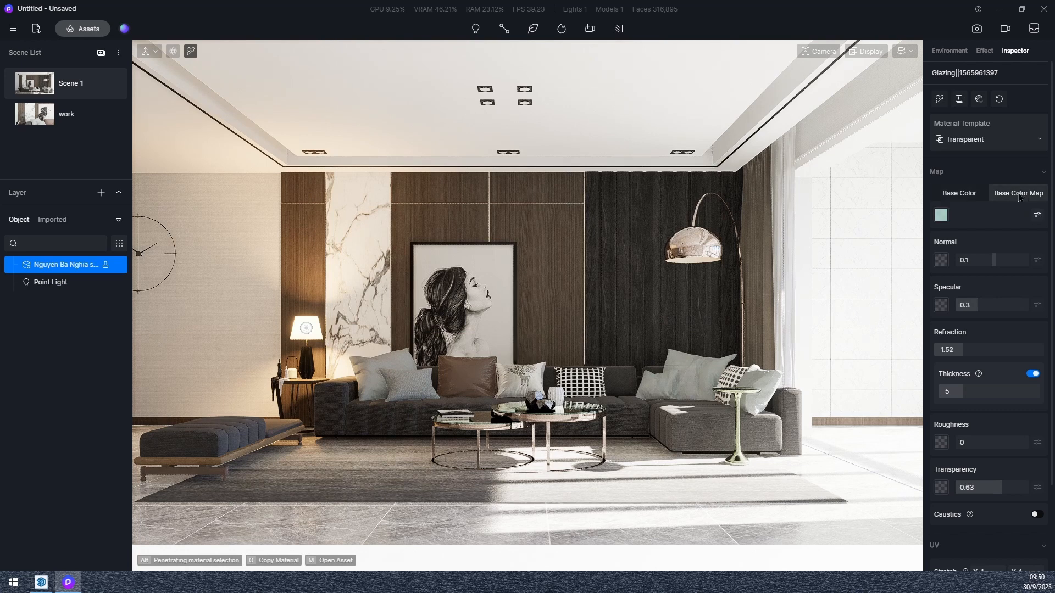
{"action": "right_click", "coordinate": [942, 216]}
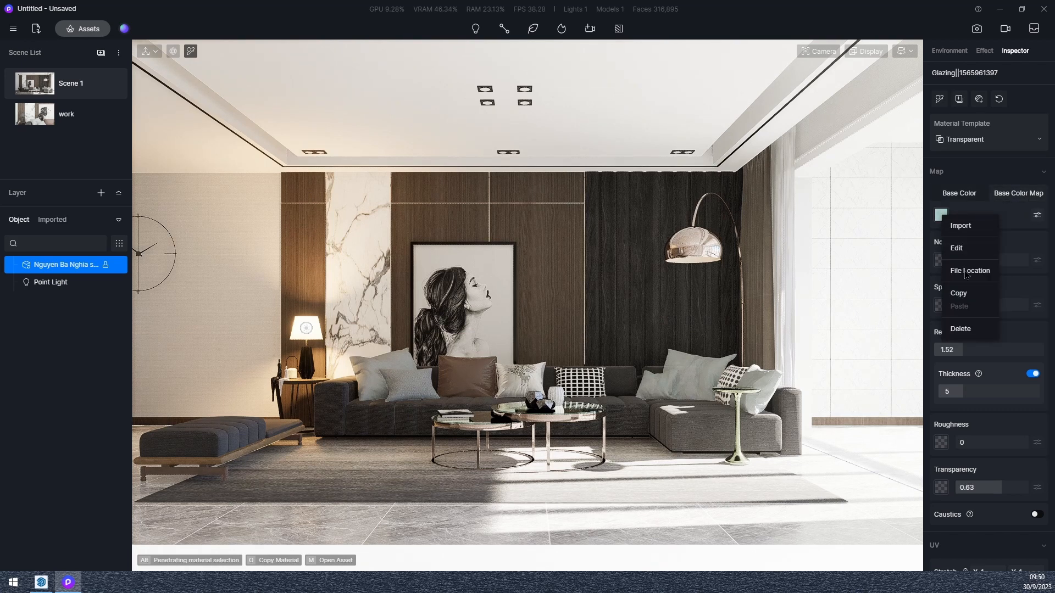
{"action": "left_click", "coordinate": [965, 294]}
{"action": "left_click", "coordinate": [968, 193]}
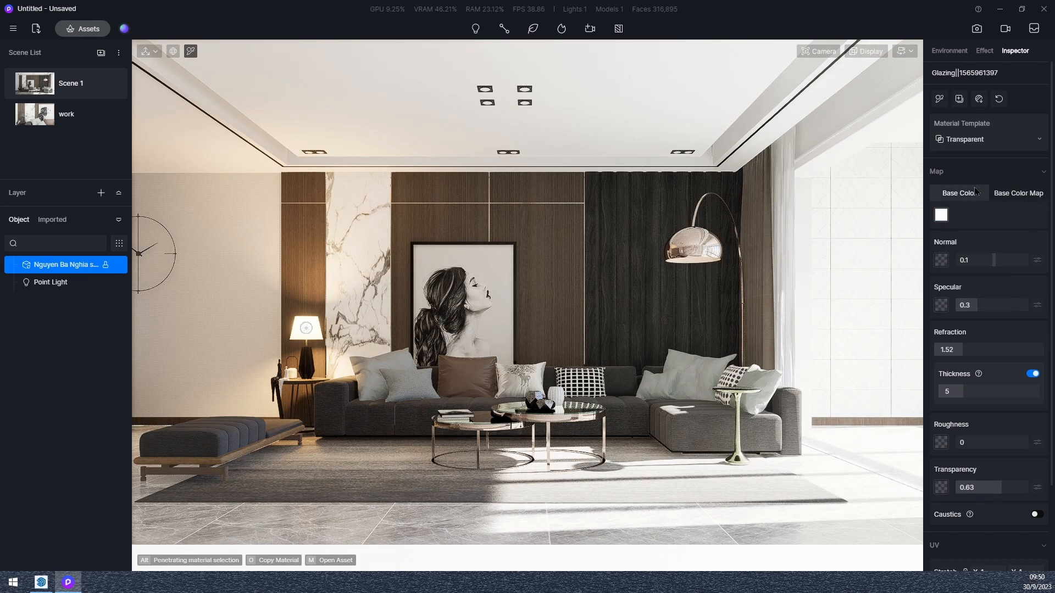
{"action": "right_click", "coordinate": [942, 309]}
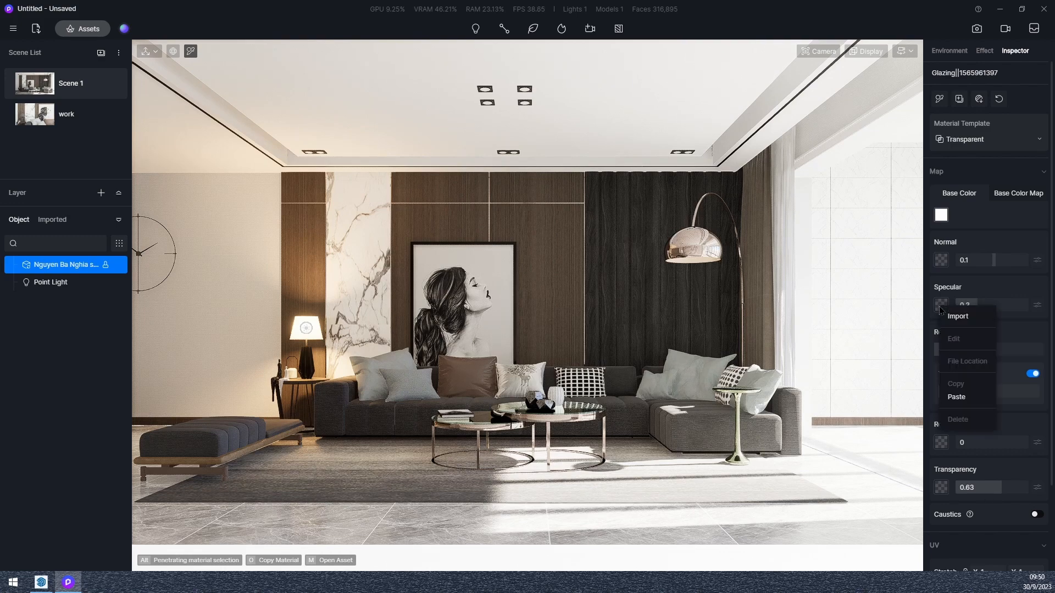
{"action": "left_click", "coordinate": [961, 391]}
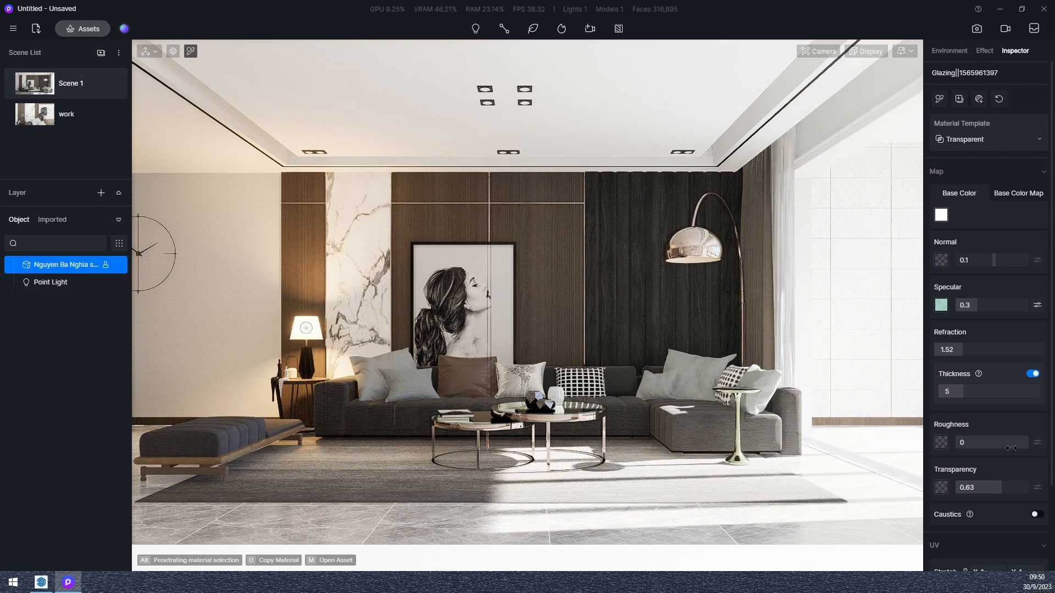
Set the table glass material's transparency to 0.76 and turn off its thickness
{"action": "mouse_move", "coordinate": [1011, 489]}
{"action": "left_mouse_down"}
{"action": "mouse_move", "coordinate": [976, 491]}
{"action": "mouse_move", "coordinate": [1010, 488]}
{"action": "left_mouse_up"}
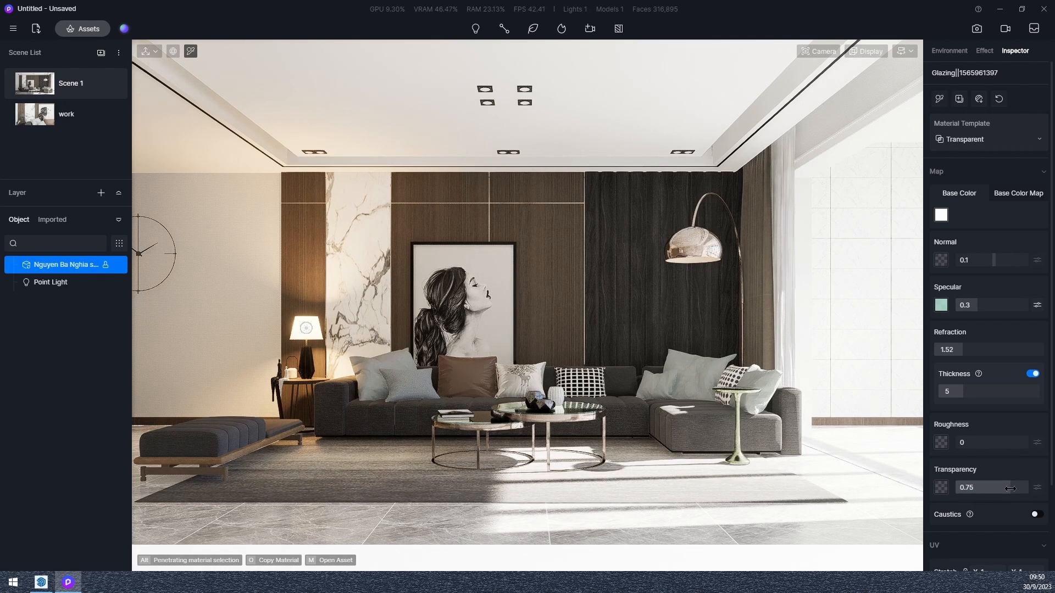
{"action": "left_click", "coordinate": [1033, 376]}
{"action": "left_click", "coordinate": [1033, 376]}
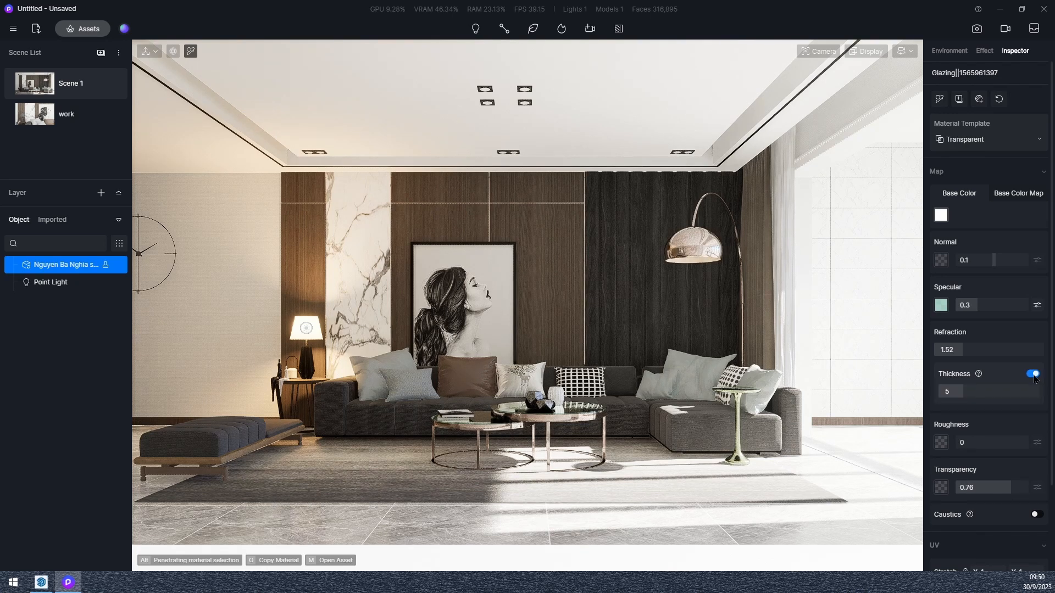
{"action": "left_click", "coordinate": [1033, 375]}
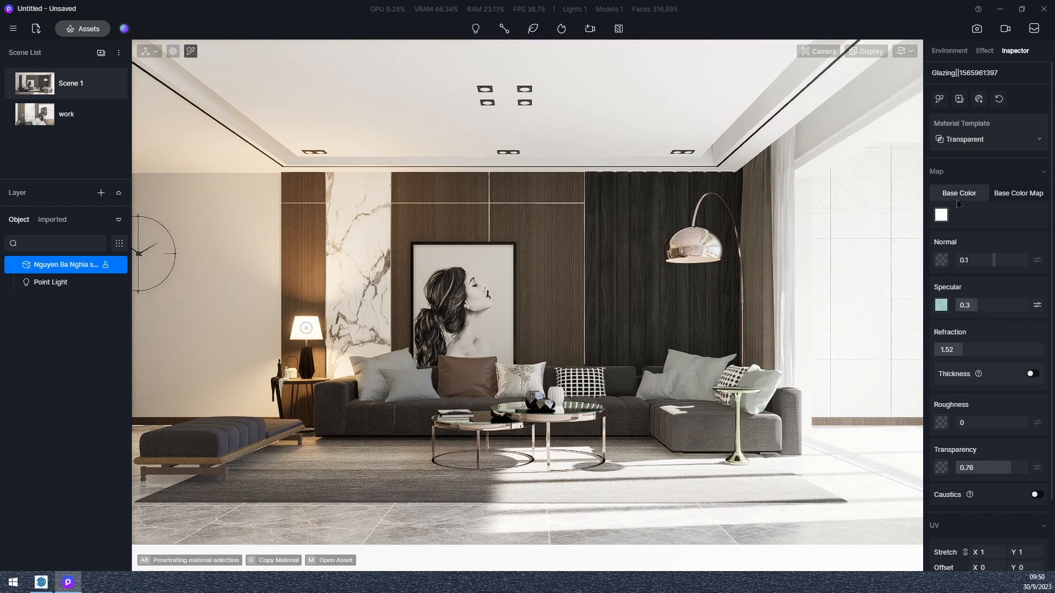
Give the table glass a green base color sampled from the coffee table top, brighten it, and set specular to 0.9
{"action": "left_click", "coordinate": [941, 215]}
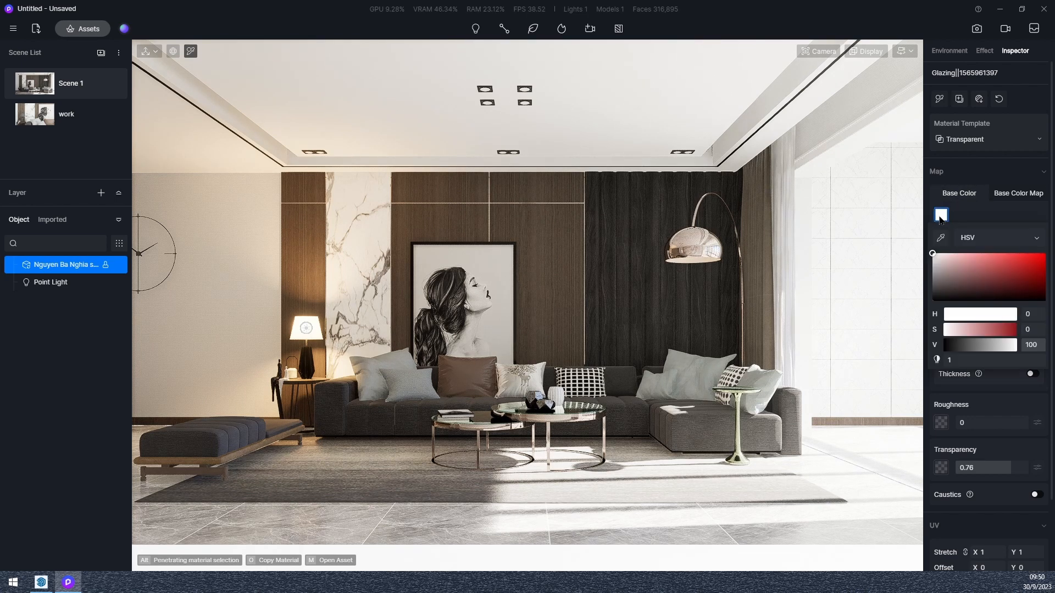
{"action": "left_click", "coordinate": [941, 240]}
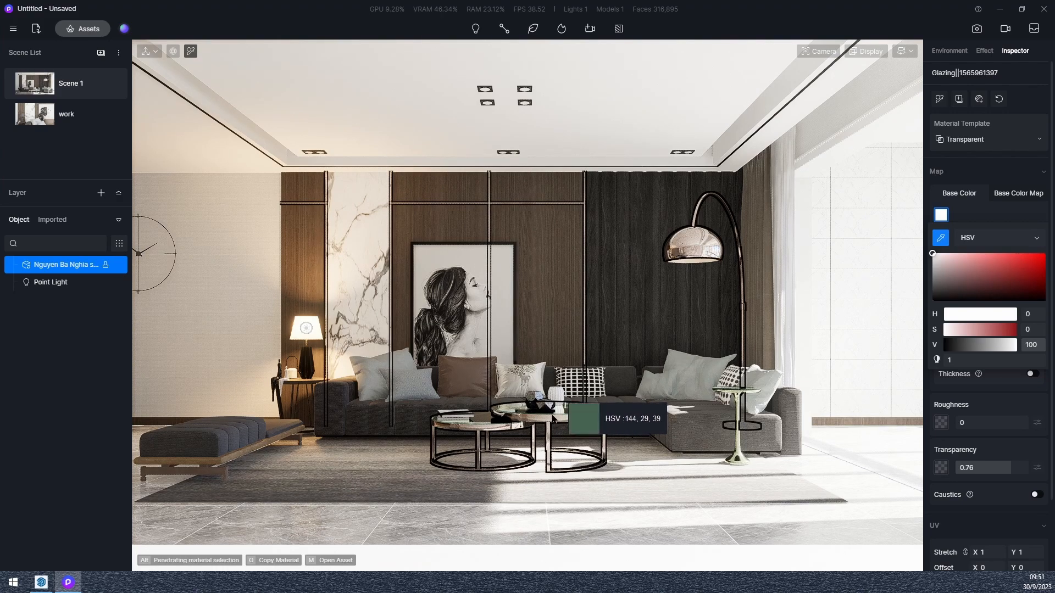
{"action": "left_click", "coordinate": [555, 420]}
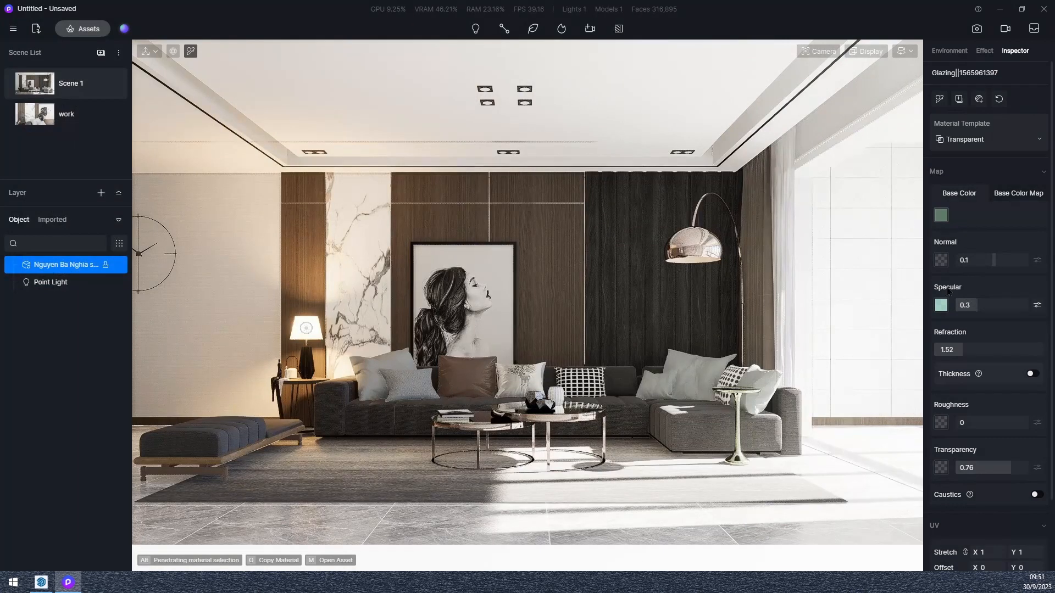
{"action": "left_click", "coordinate": [941, 215]}
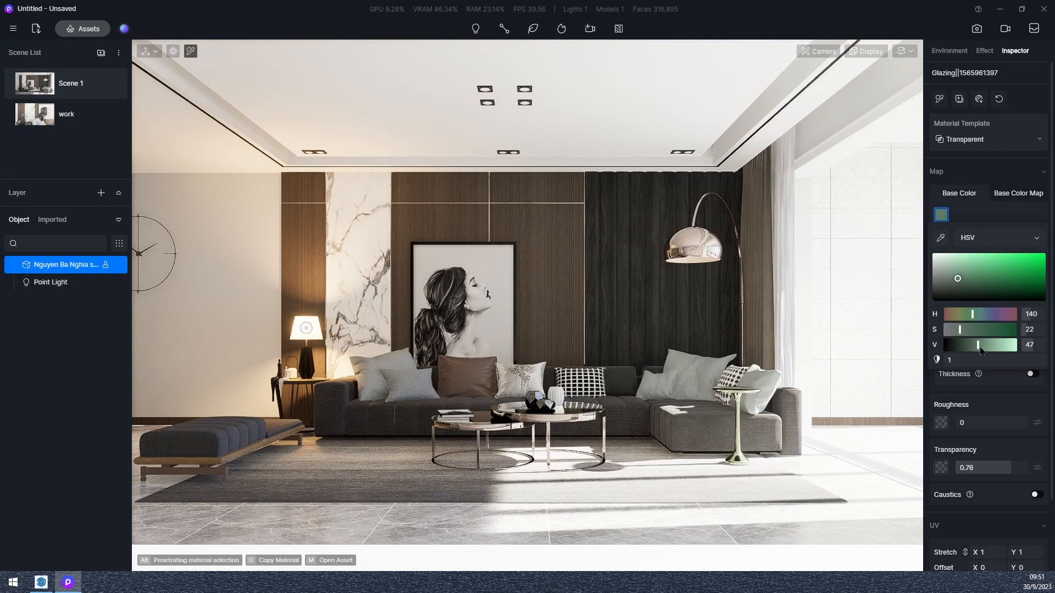
{"action": "left_click_drag", "start_coordinate": [980, 350], "coordinate": [998, 346]}
{"action": "left_click", "coordinate": [1001, 212]}
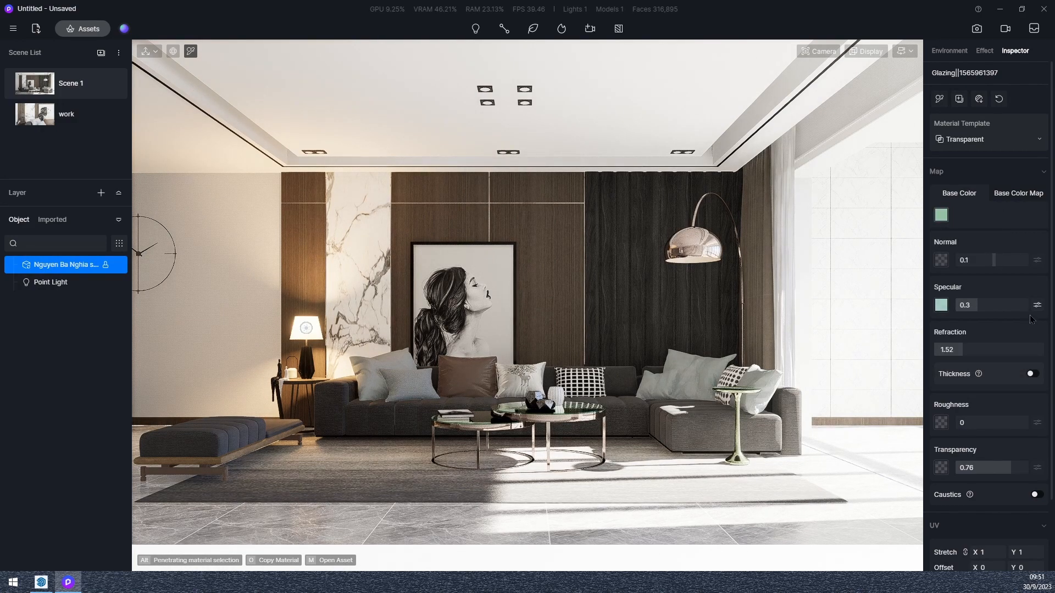
{"action": "mouse_move", "coordinate": [1006, 309]}
{"action": "left_mouse_down"}
{"action": "mouse_move", "coordinate": [1032, 307]}
{"action": "mouse_move", "coordinate": [1022, 310]}
{"action": "left_mouse_up"}
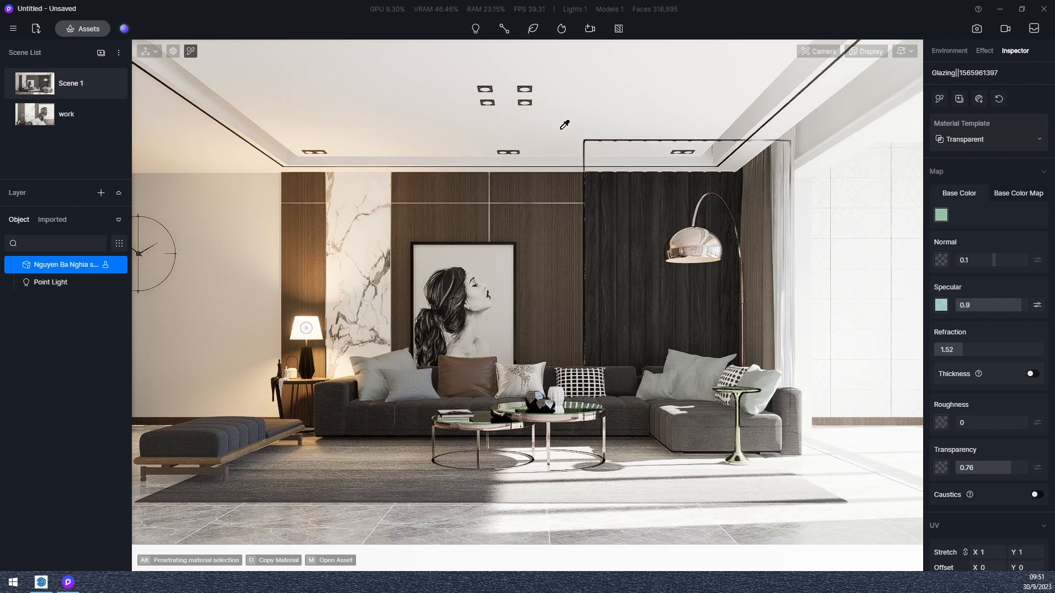
Apply the Transparent template to the Emissive material of the ceiling downlights
{"action": "left_click", "coordinate": [485, 88]}
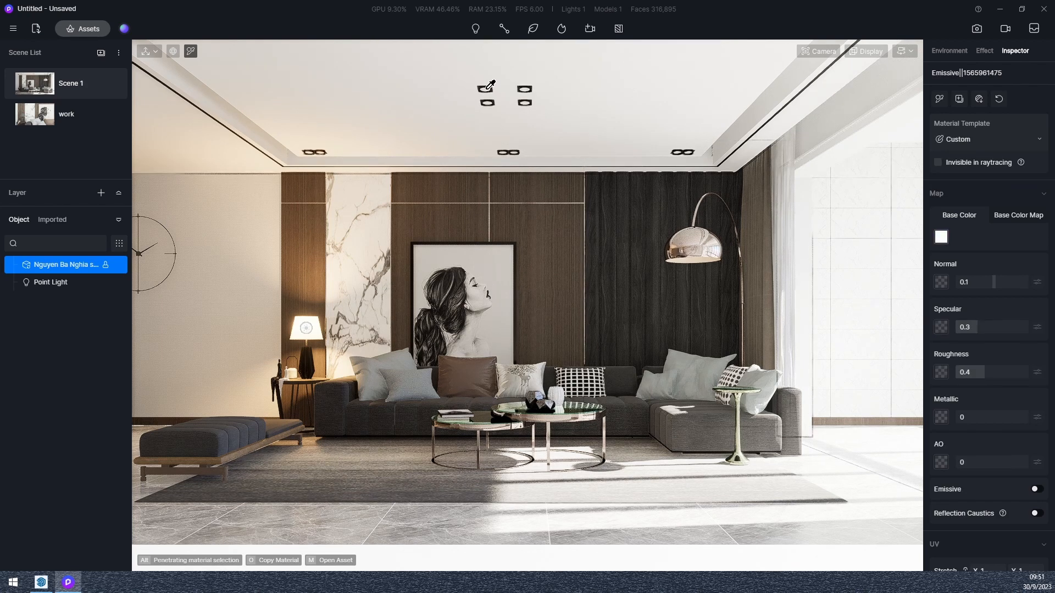
{"action": "left_click", "coordinate": [961, 142]}
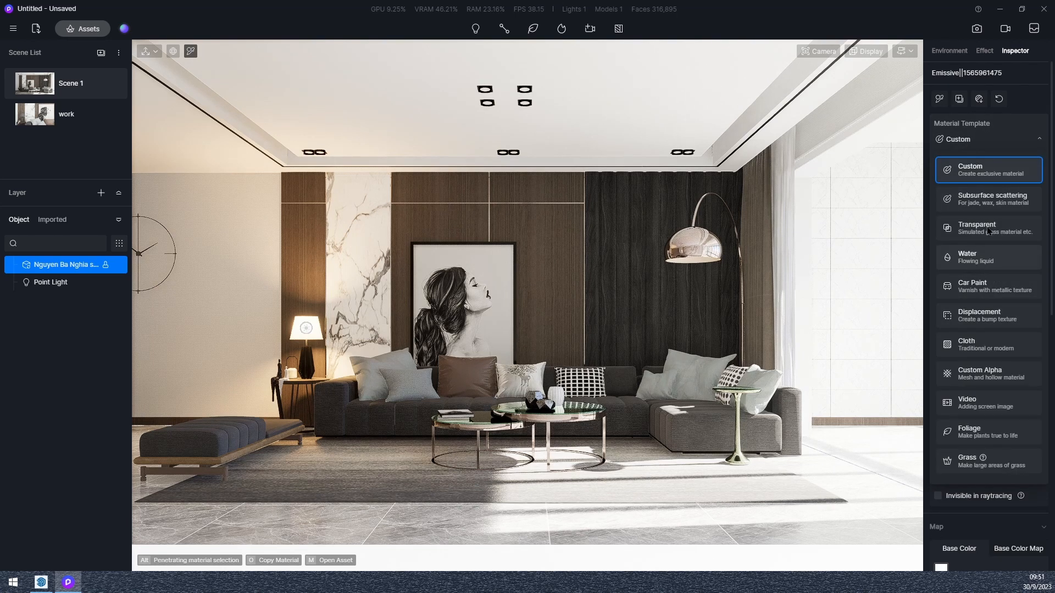
{"action": "left_click", "coordinate": [987, 231]}
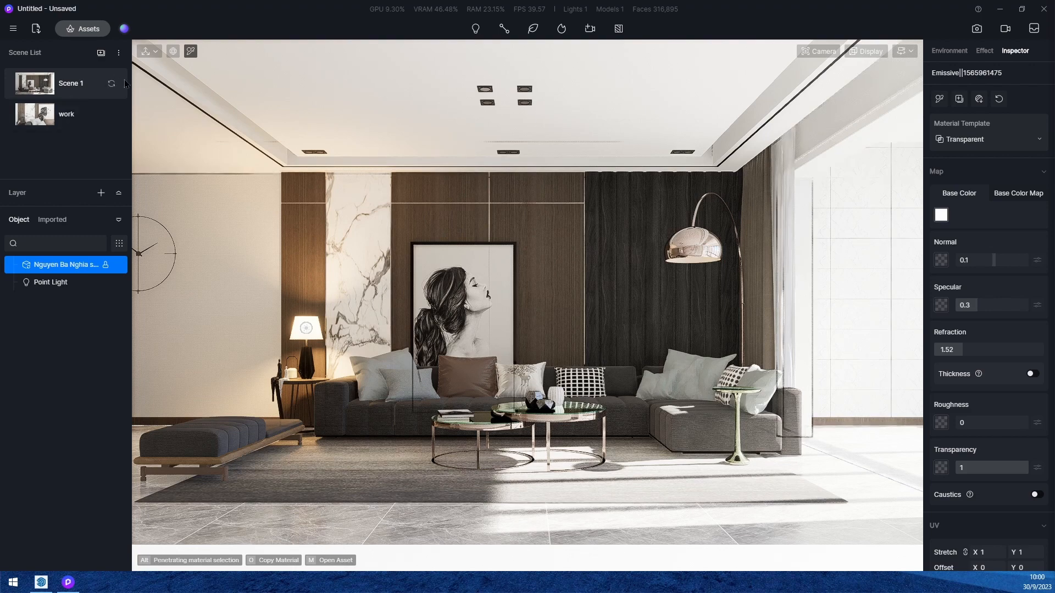
Turn off auto exposure, set the exposure to -0.05, and keep the contrast at 0
{"action": "left_click", "coordinate": [983, 51]}
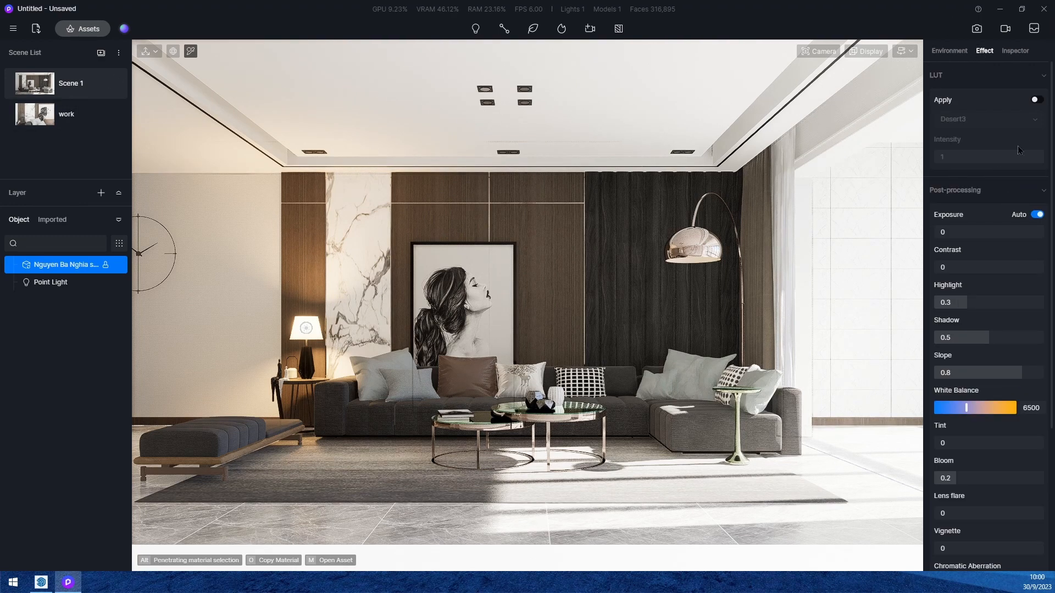
{"action": "left_click", "coordinate": [1037, 215]}
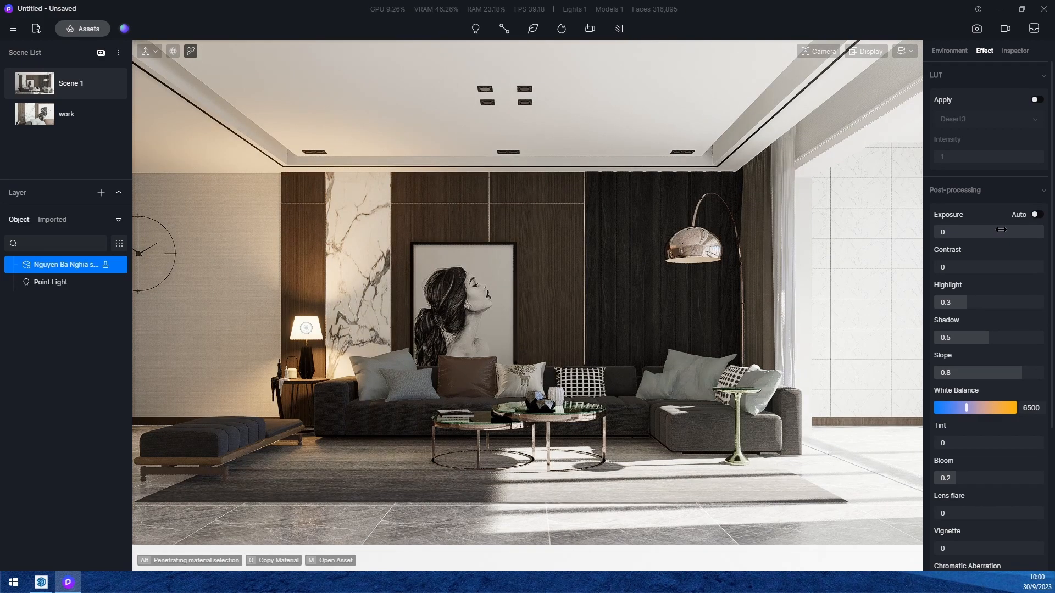
{"action": "left_click_drag", "start_coordinate": [987, 234], "coordinate": [987, 243]}
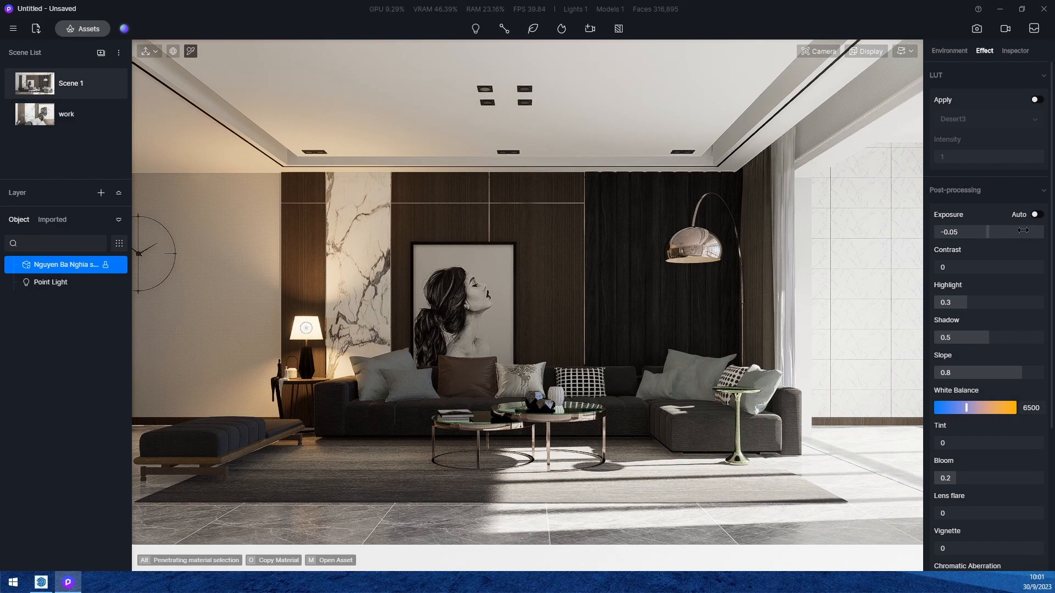
{"action": "left_click_drag", "start_coordinate": [986, 269], "coordinate": [1000, 265]}
{"action": "key", "text": "ctrl+z"}
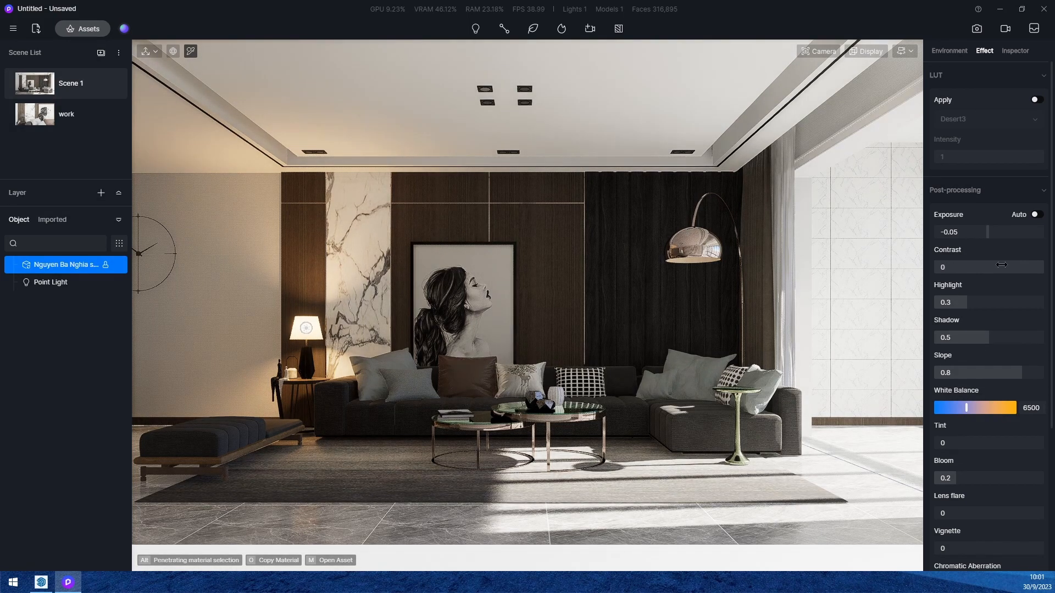
Set the post-processing highlight to 0.23, shadow to 0.47 and slope to 0.75
{"action": "mouse_move", "coordinate": [969, 300]}
{"action": "left_mouse_down"}
{"action": "mouse_move", "coordinate": [1010, 302]}
{"action": "mouse_move", "coordinate": [981, 303]}
{"action": "mouse_move", "coordinate": [954, 321]}
{"action": "mouse_move", "coordinate": [961, 316]}
{"action": "left_mouse_up"}
{"action": "key", "text": "ctrl+z"}
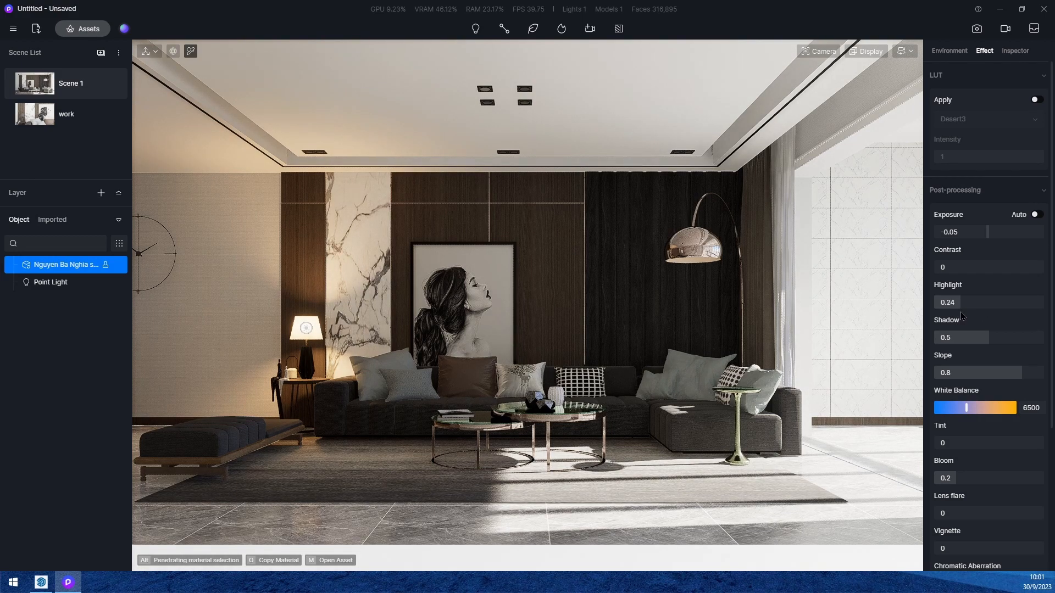
{"action": "left_click_drag", "start_coordinate": [961, 316], "coordinate": [960, 313]}
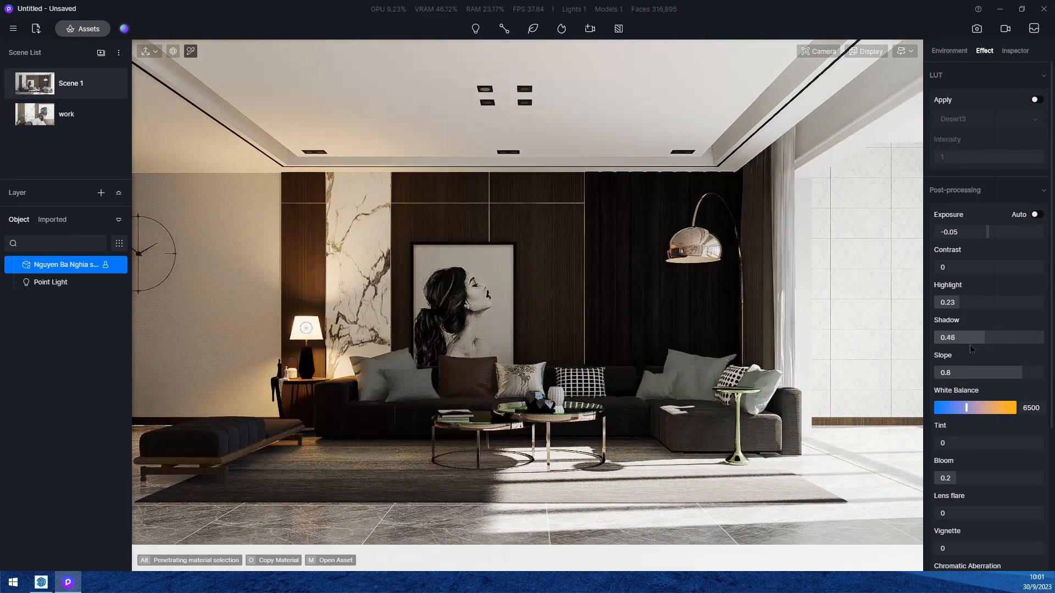
{"action": "left_click_drag", "start_coordinate": [1019, 337], "coordinate": [989, 342]}
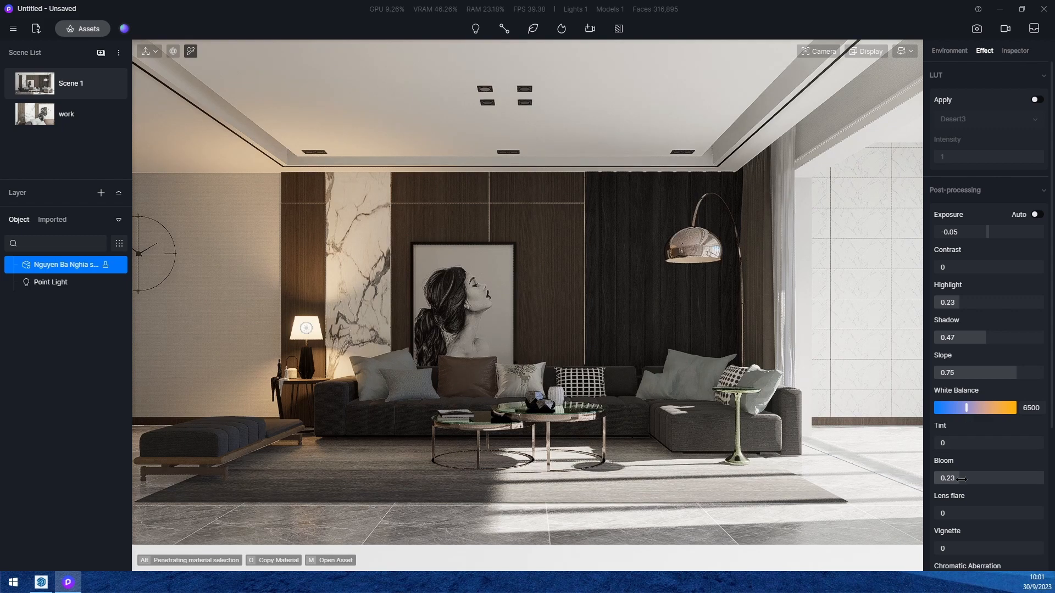
Set the post-processing bloom to 0.4 and saturation to 0.05
{"action": "left_click_drag", "start_coordinate": [961, 479], "coordinate": [979, 479]}
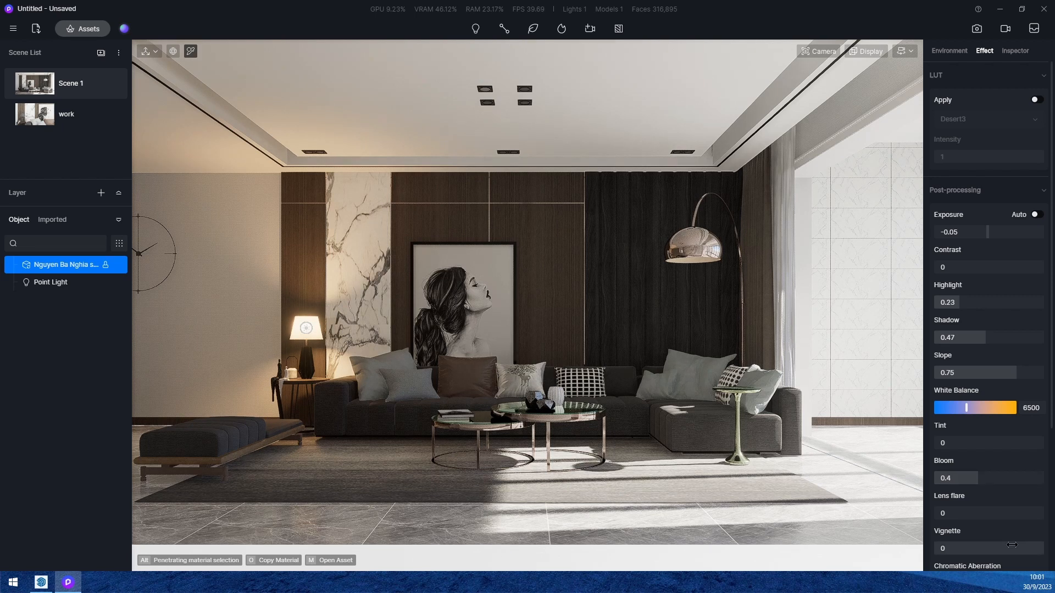
{"action": "scroll", "coordinate": [1029, 526], "scroll_direction": "down", "scroll_amount": 1}
{"action": "scroll", "coordinate": [1034, 514], "scroll_direction": "down", "scroll_amount": 2}
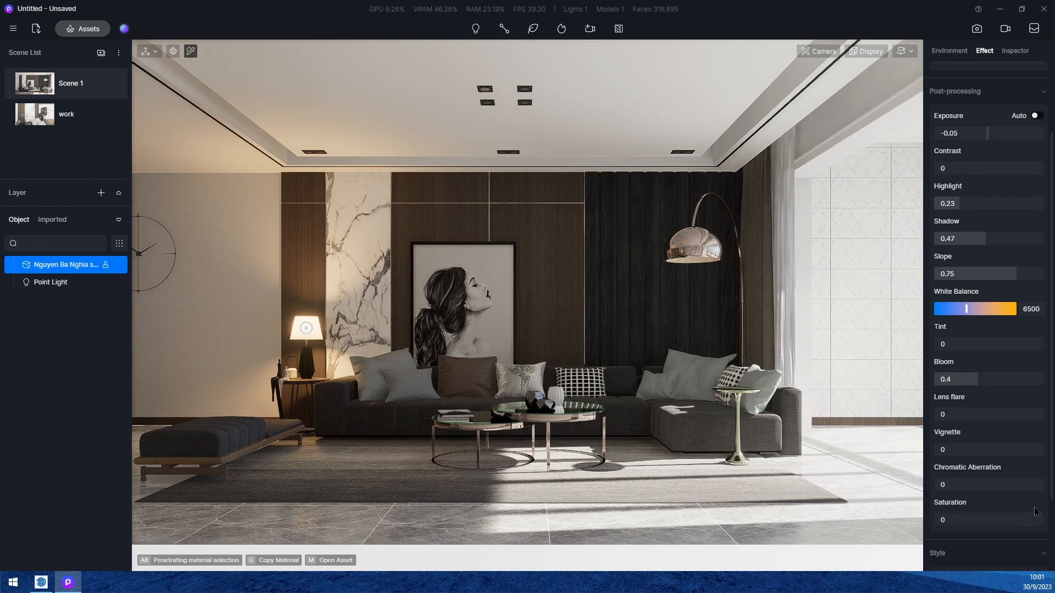
{"action": "mouse_move", "coordinate": [991, 519]}
{"action": "left_mouse_down"}
{"action": "mouse_move", "coordinate": [1010, 519]}
{"action": "mouse_move", "coordinate": [992, 520]}
{"action": "left_mouse_up"}
{"action": "scroll", "coordinate": [996, 203], "scroll_direction": "up", "scroll_amount": 2}
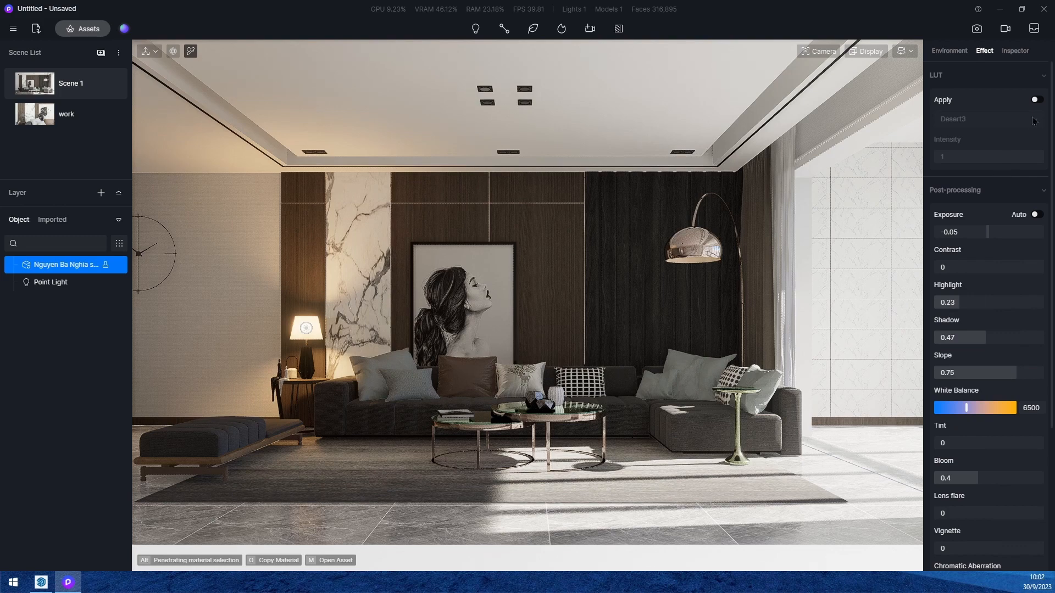
Apply the Desert3 LUT at an intensity of 0.2 and compare the scene with and without it
{"action": "left_click", "coordinate": [1036, 100]}
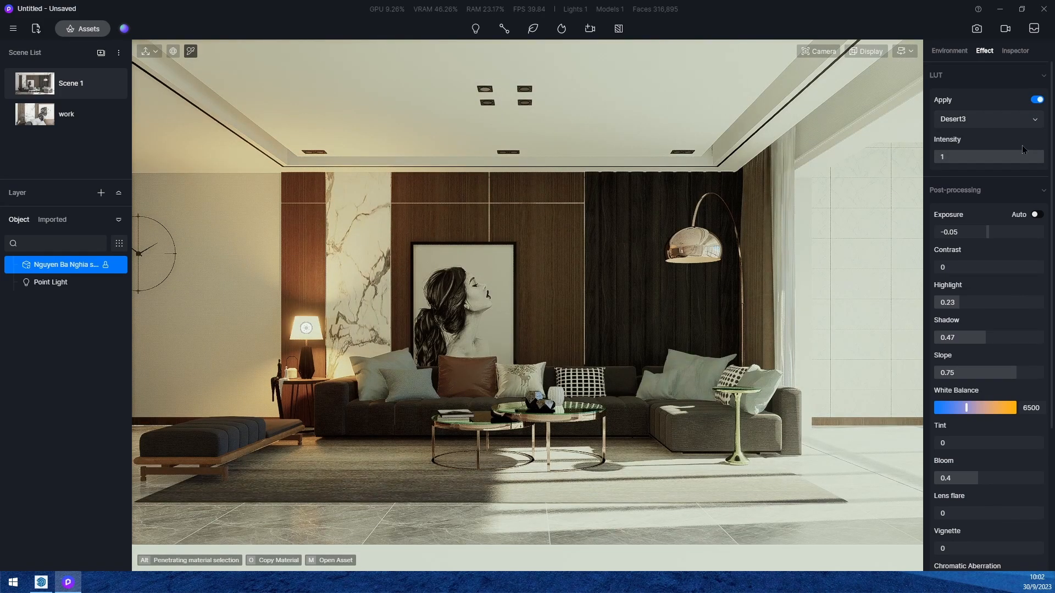
{"action": "left_click_drag", "start_coordinate": [1035, 157], "coordinate": [957, 169]}
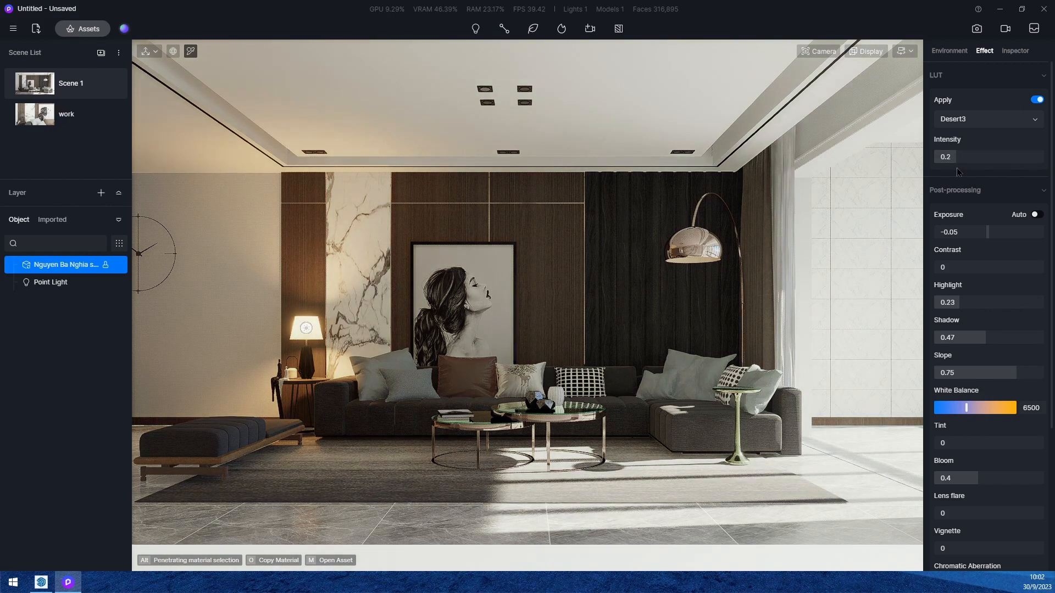
{"action": "left_click", "coordinate": [1037, 100]}
{"action": "left_click", "coordinate": [1036, 100]}
Preview the Z Depth style on the scene and switch it back off
{"action": "scroll", "coordinate": [1019, 531], "scroll_direction": "down", "scroll_amount": 6}
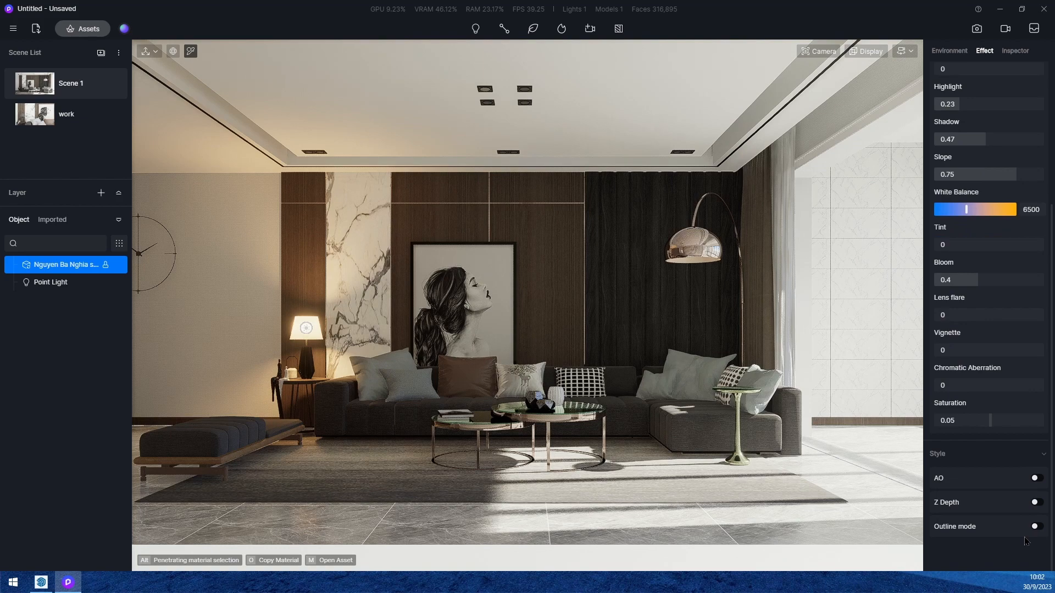
{"action": "left_click", "coordinate": [1035, 503]}
{"action": "left_click", "coordinate": [1035, 503]}
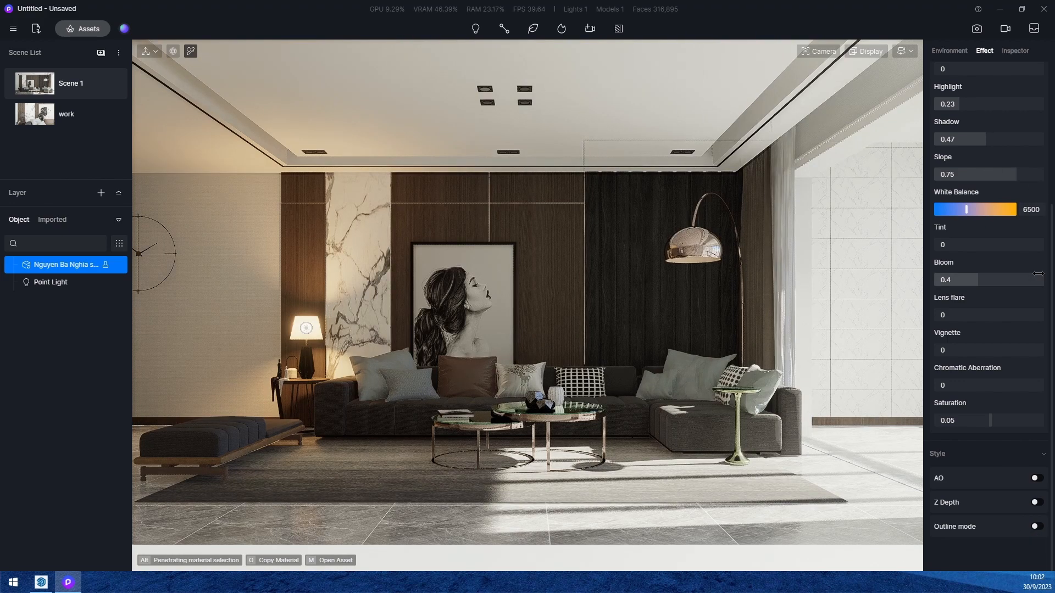
Set the w001 material of the bright wall beside the curtain to roughness 0.11 and specular 0.5
{"action": "left_click", "coordinate": [866, 311]}
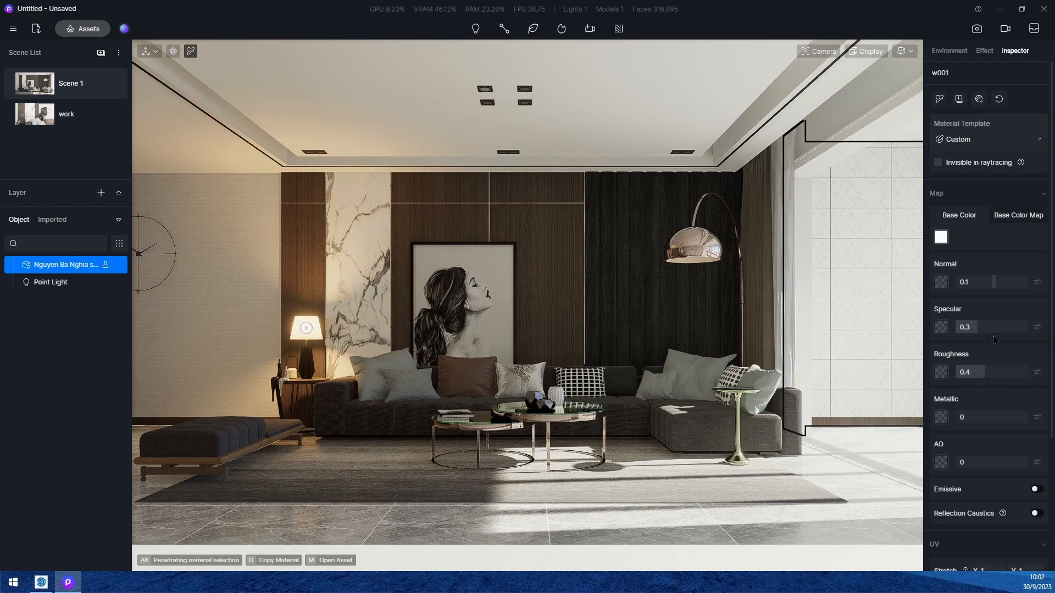
{"action": "left_click_drag", "start_coordinate": [1017, 372], "coordinate": [963, 387]}
{"action": "left_click_drag", "start_coordinate": [980, 328], "coordinate": [992, 330]}
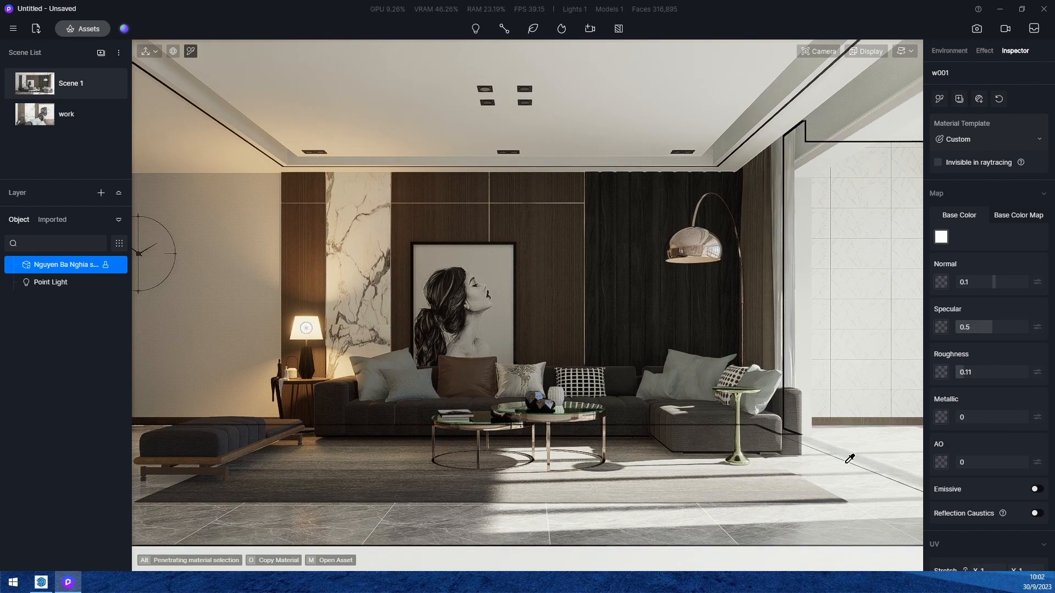
Set the brown wood wall panel material behind the framed picture to roughness 0.16 and specular 0.5
{"action": "left_click", "coordinate": [555, 236]}
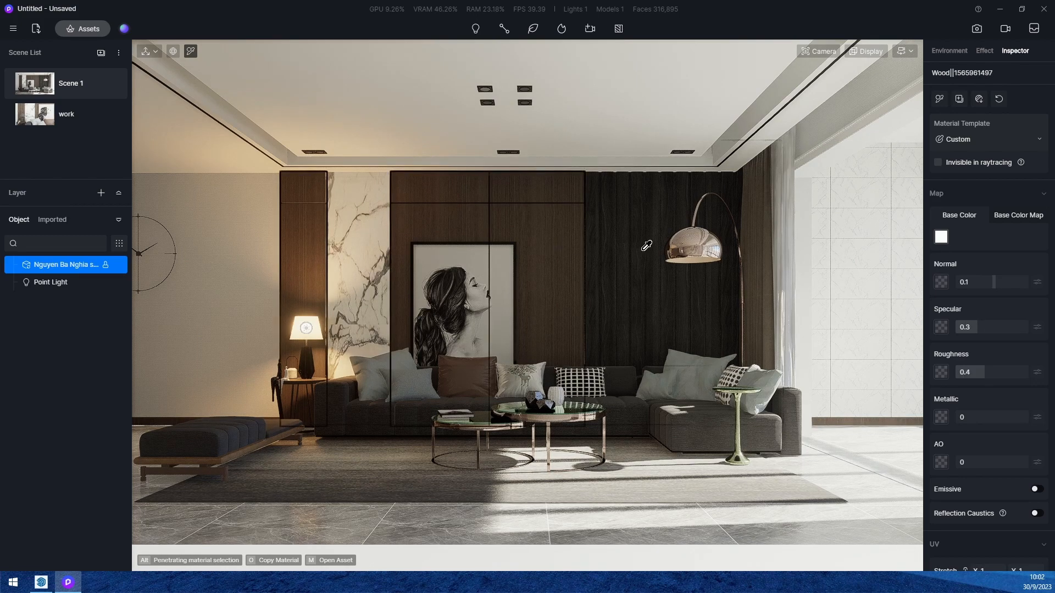
{"action": "left_click_drag", "start_coordinate": [984, 374], "coordinate": [967, 379]}
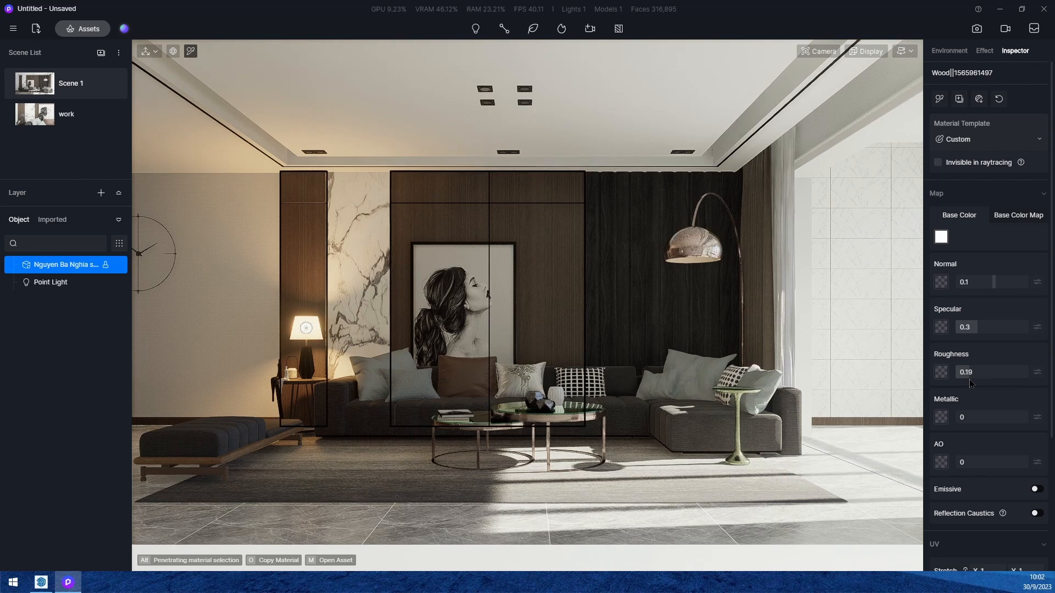
{"action": "left_click_drag", "start_coordinate": [976, 327], "coordinate": [991, 328]}
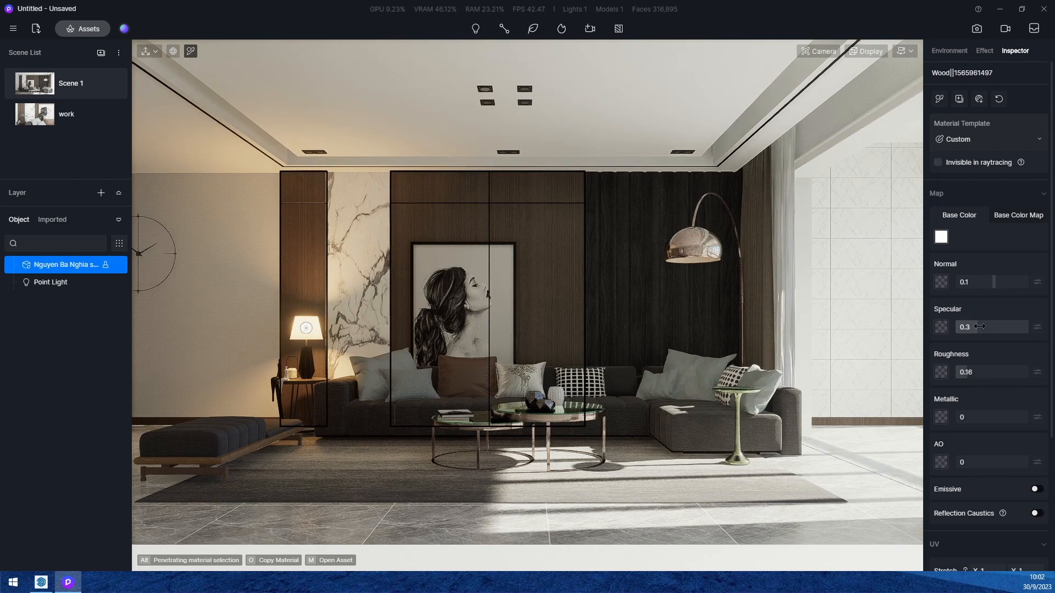
Set the dark slatted wood panel material behind the arc lamp to specular 0.56 and roughness 0.23
{"action": "left_click", "coordinate": [592, 257]}
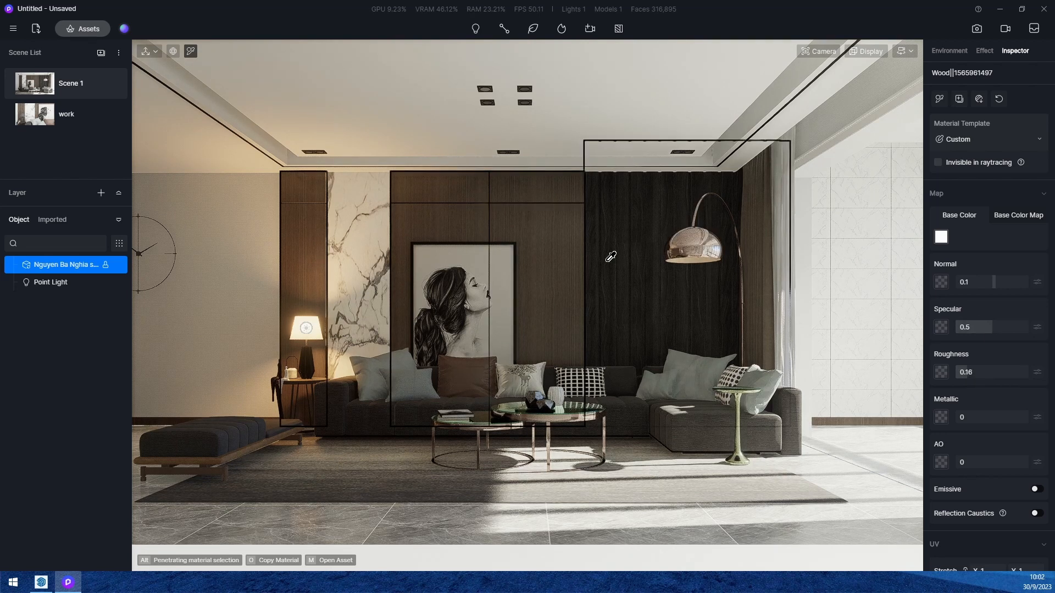
{"action": "left_click_drag", "start_coordinate": [984, 321], "coordinate": [1003, 325]}
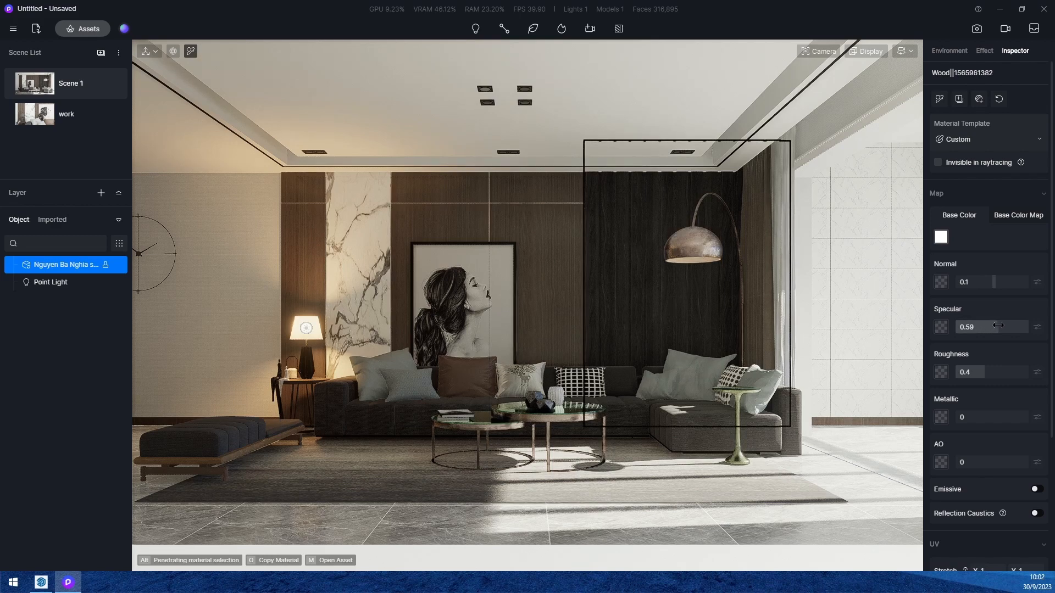
{"action": "left_click_drag", "start_coordinate": [983, 371], "coordinate": [972, 374]}
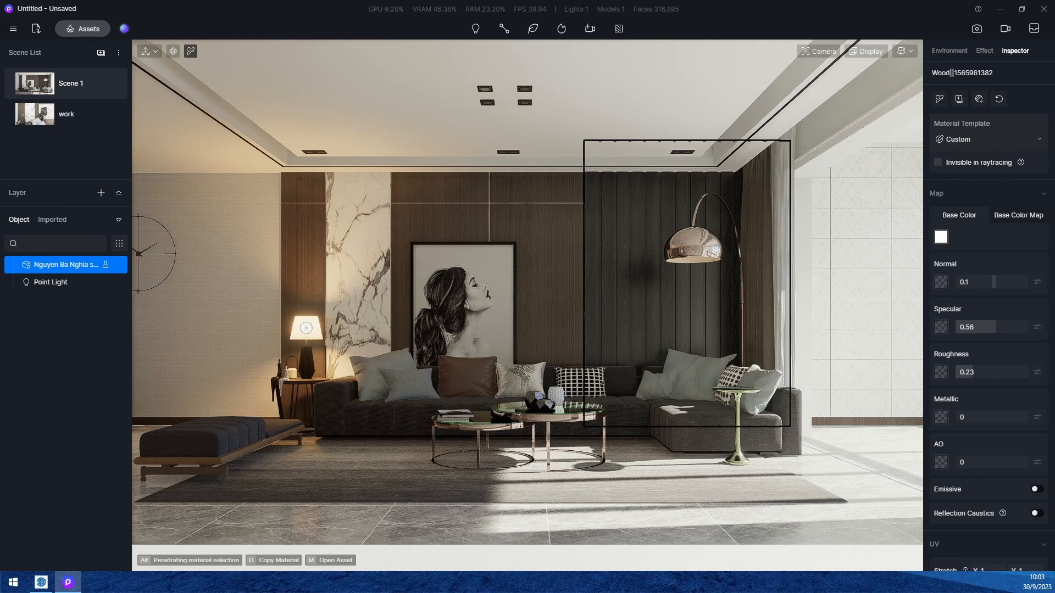
Update Scene 1 with the current view and settings, and review the LUT and post-processing values
{"action": "mouse_move", "coordinate": [113, 83]}
{"action": "left_click", "coordinate": [113, 83]}
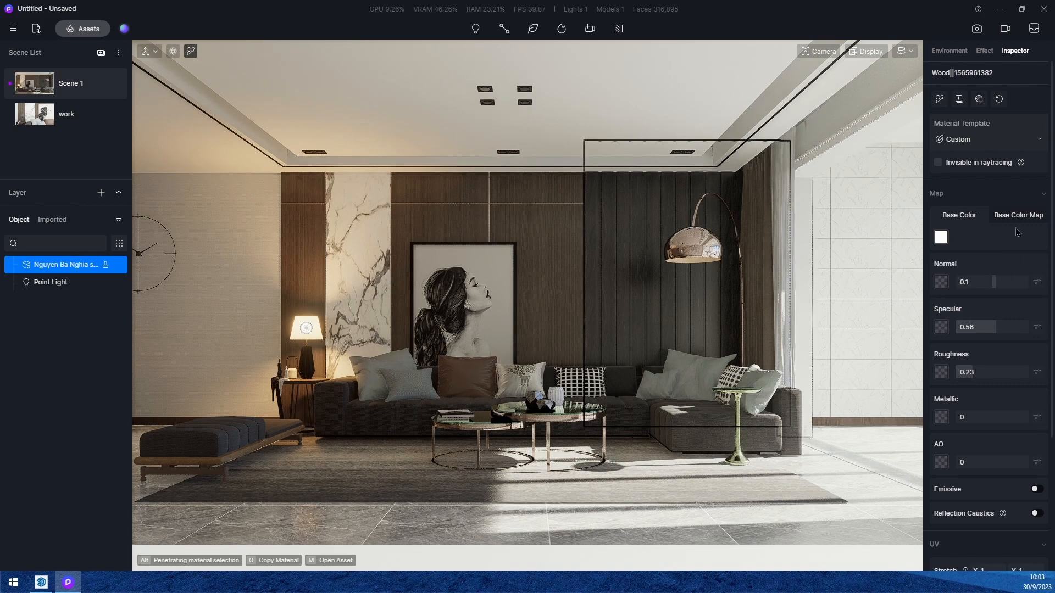
{"action": "left_click", "coordinate": [985, 50]}
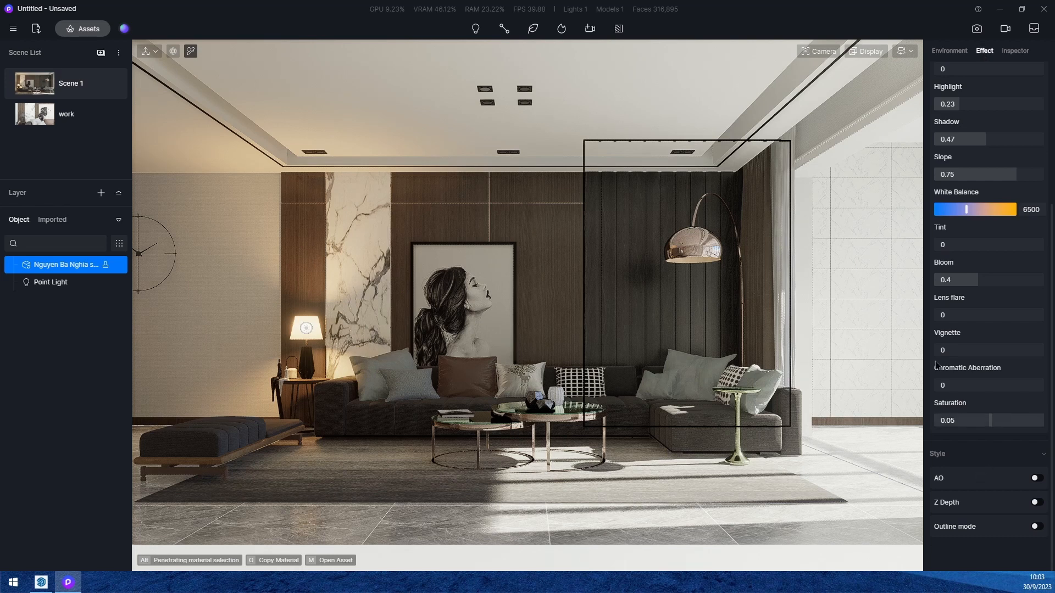
{"action": "scroll", "coordinate": [981, 199], "scroll_direction": "up", "scroll_amount": 2}
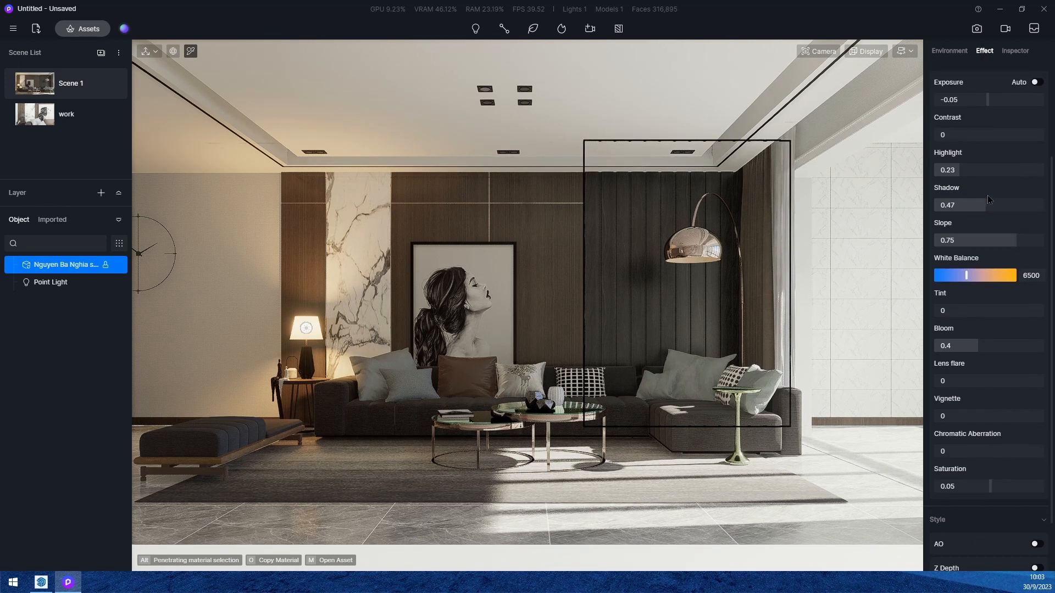
{"action": "scroll", "coordinate": [987, 195], "scroll_direction": "up", "scroll_amount": 4}
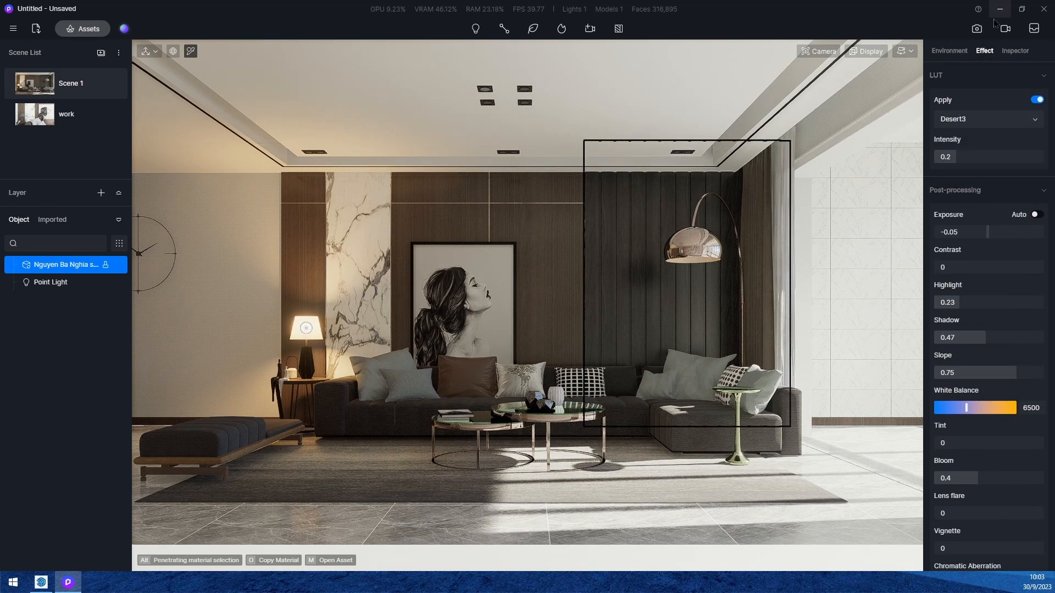
Set up an image render with a 16:9 aspect ratio and show the composition grid over the view
{"action": "left_click", "coordinate": [977, 29]}
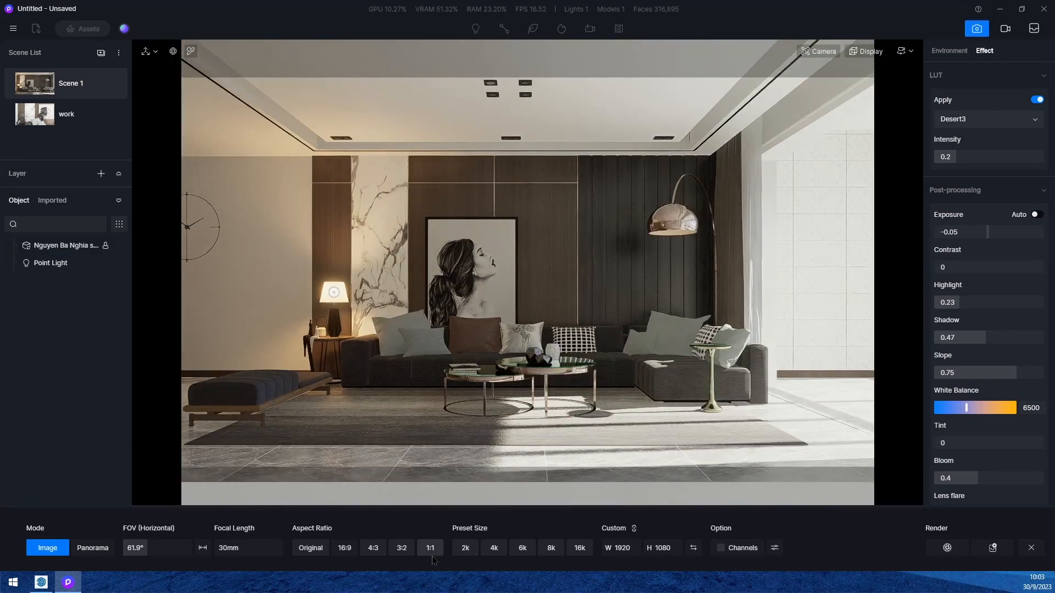
{"action": "left_click", "coordinate": [344, 548]}
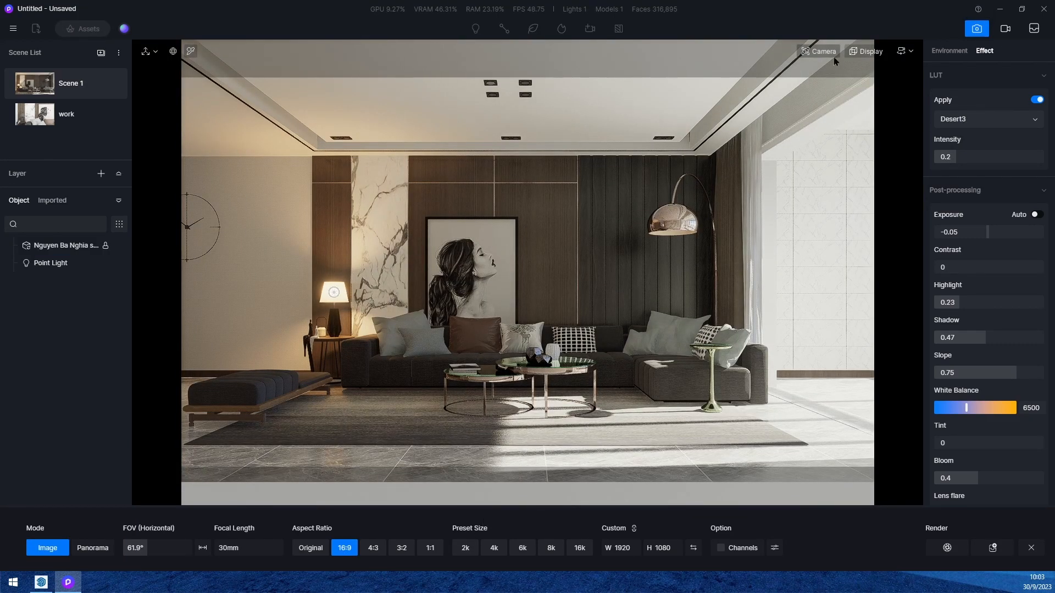
{"action": "left_click", "coordinate": [873, 52]}
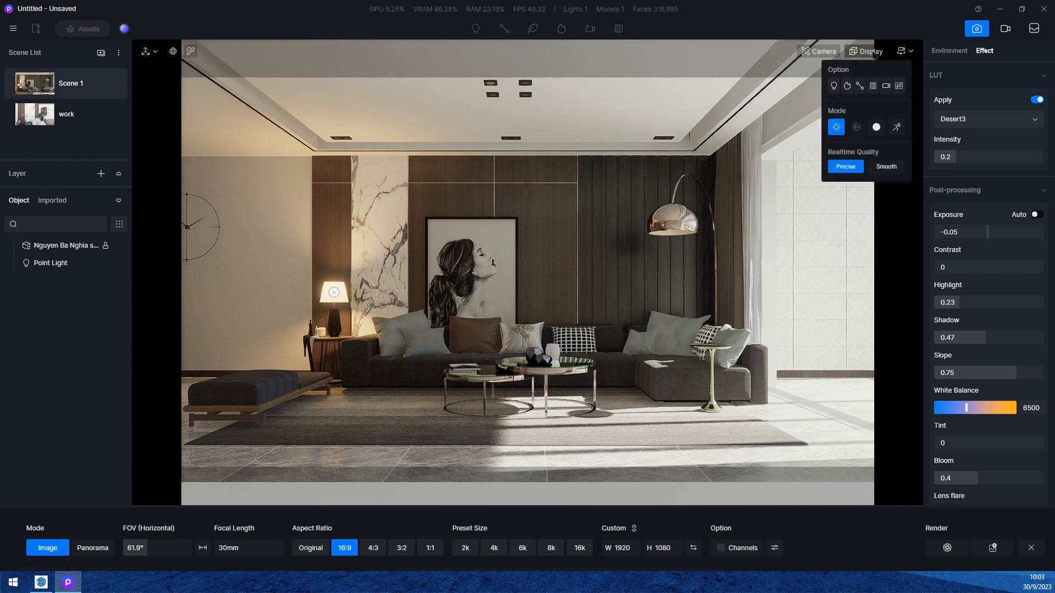
{"action": "left_click", "coordinate": [899, 86]}
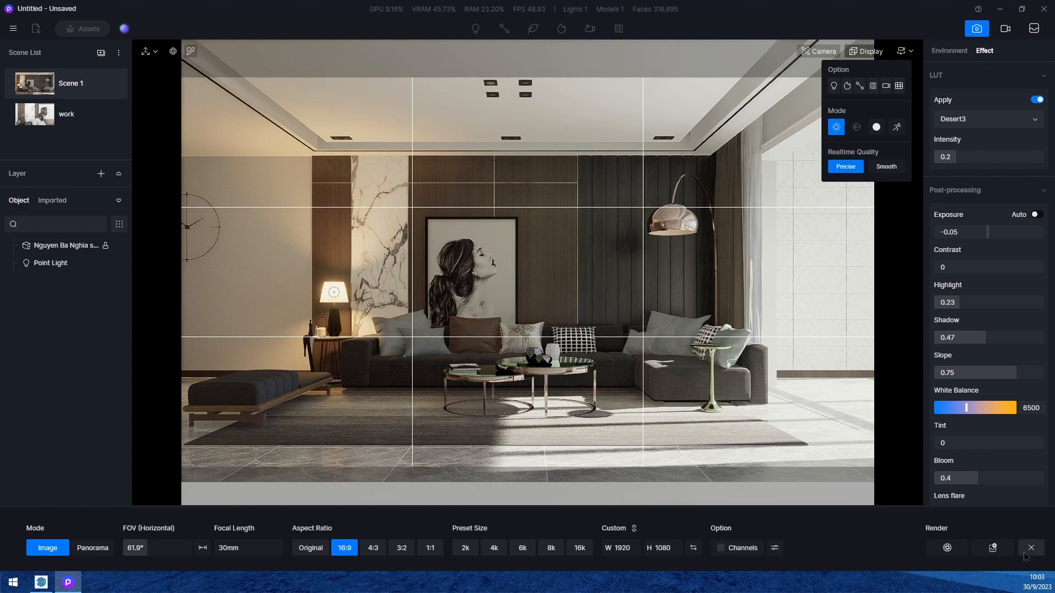
Render the image at 1920 x 1080 and save it to the desktop as the PNG file D5_Image_20230930_100401
{"action": "left_click", "coordinate": [947, 547]}
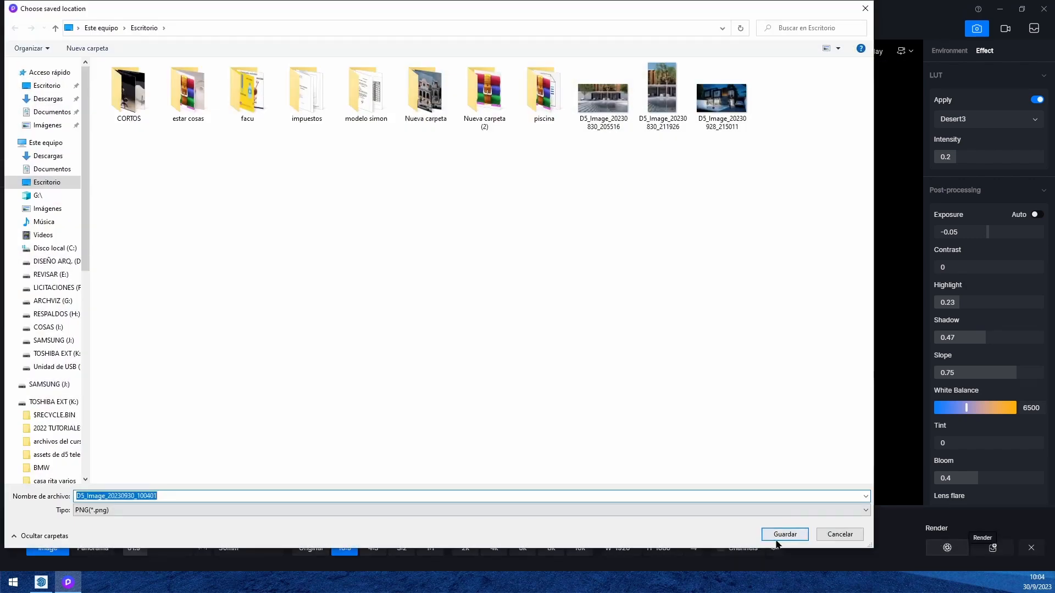
{"action": "left_click", "coordinate": [785, 534]}
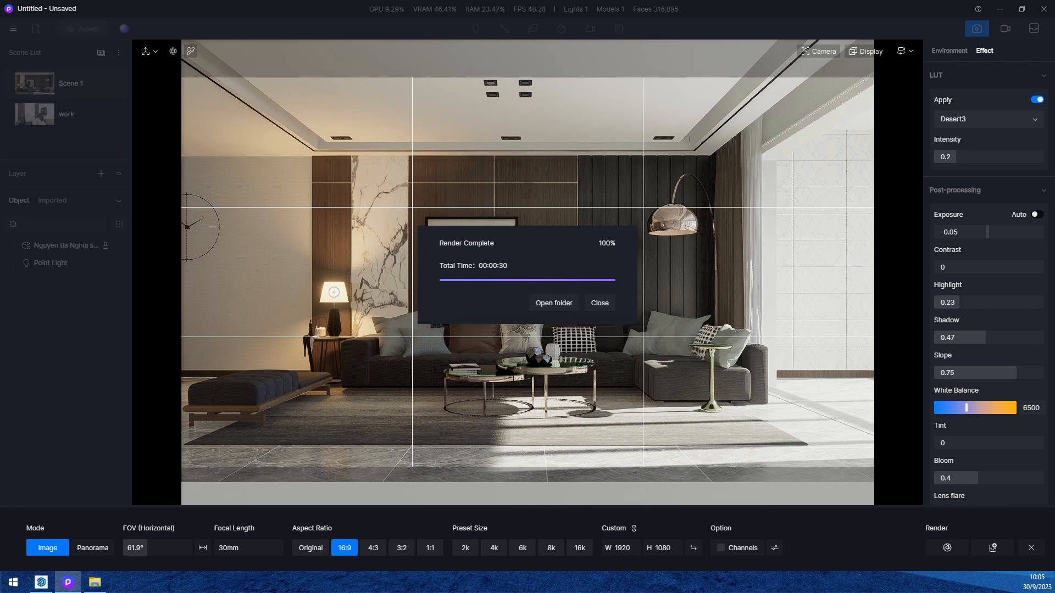
Open the rendered image D5_Image_20230930_100401 in the Windows photo viewer and examine it in full screen
{"action": "left_click", "coordinate": [93, 587]}
{"action": "left_click", "coordinate": [1042, 7]}
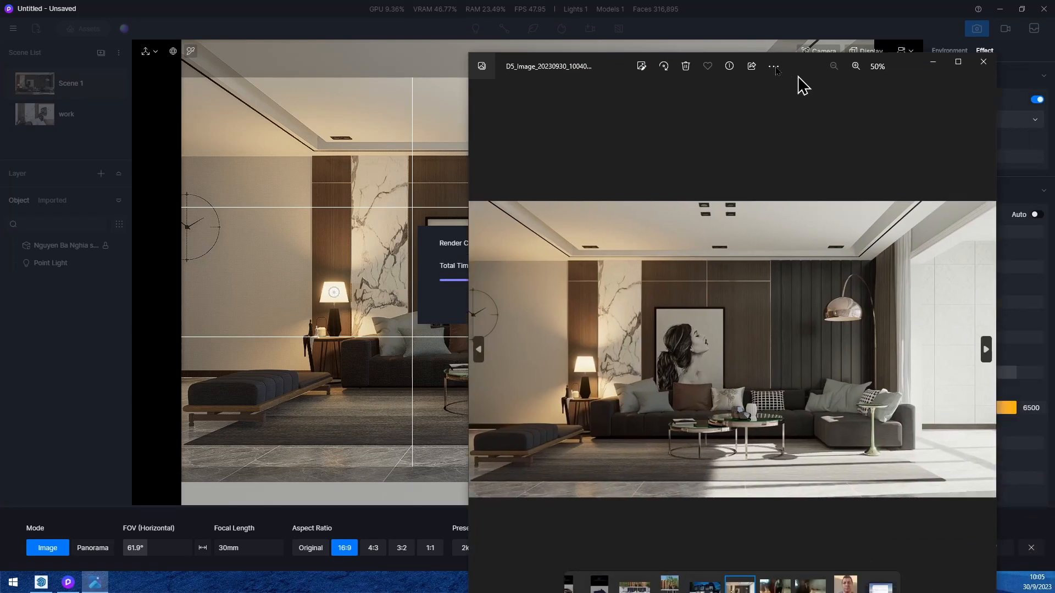
{"action": "left_click_drag", "start_coordinate": [797, 76], "coordinate": [638, 0]}
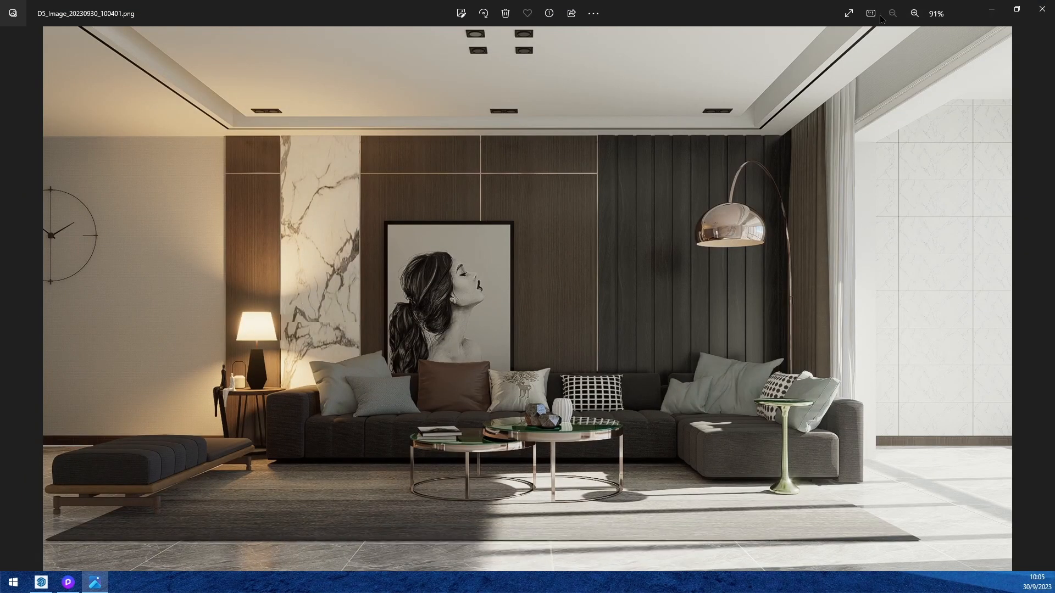
{"action": "left_click", "coordinate": [849, 13]}
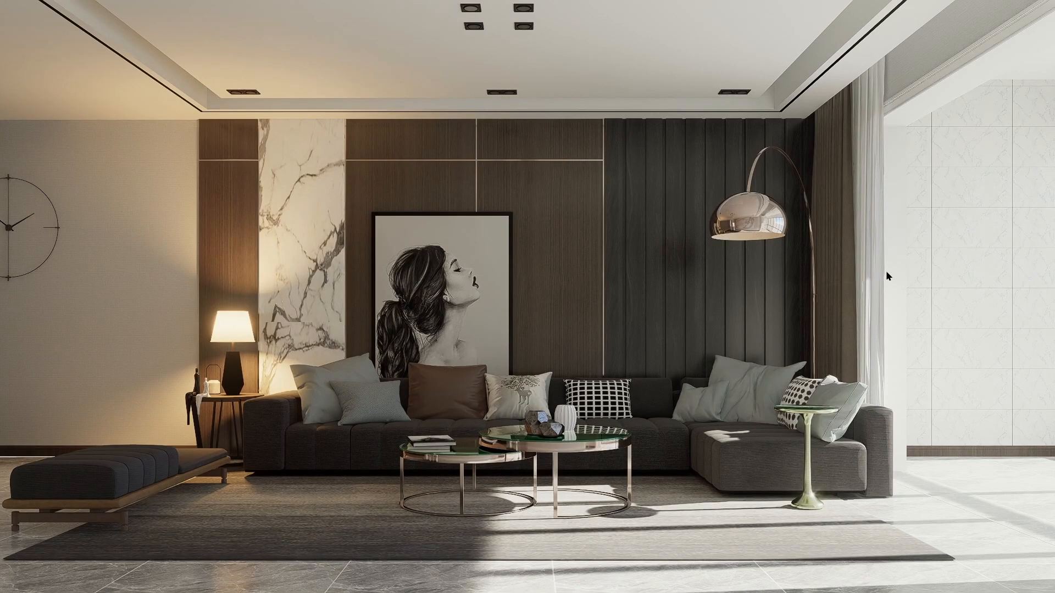